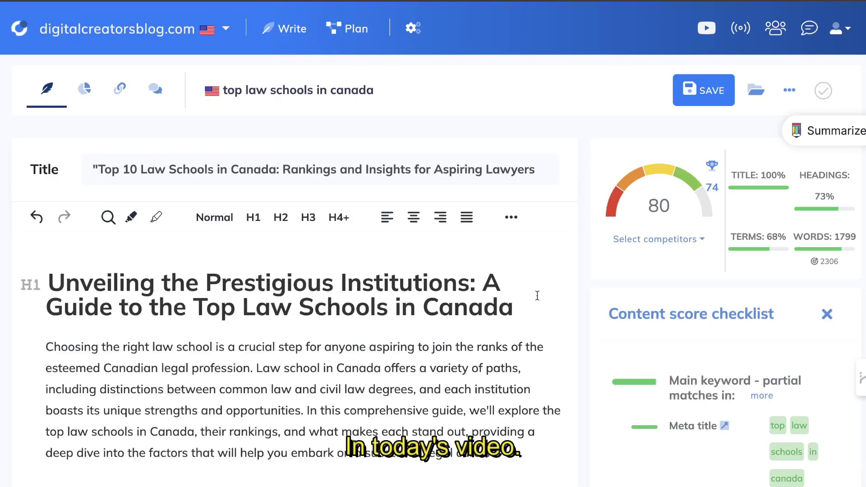
Step: Review the 80-scored Top Law Schools in Canada article and its 'top law schools in canada' keyword overview
mouse_move(650, 188)
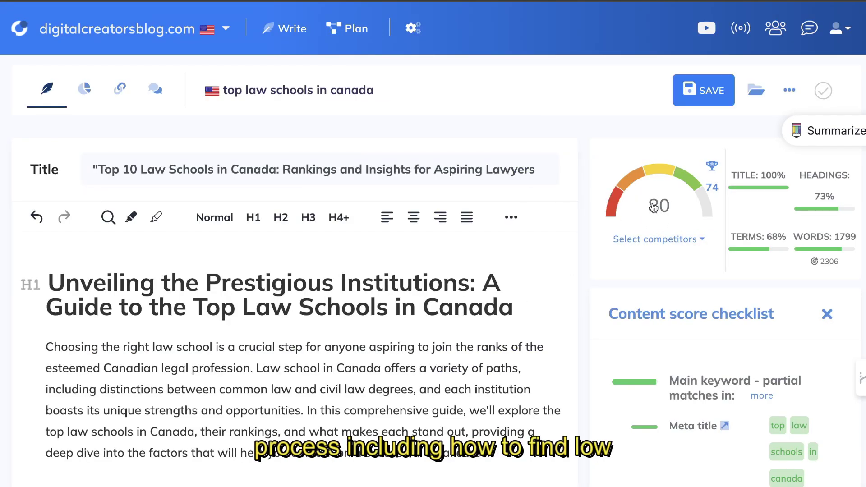
scroll(653, 207, down, 3)
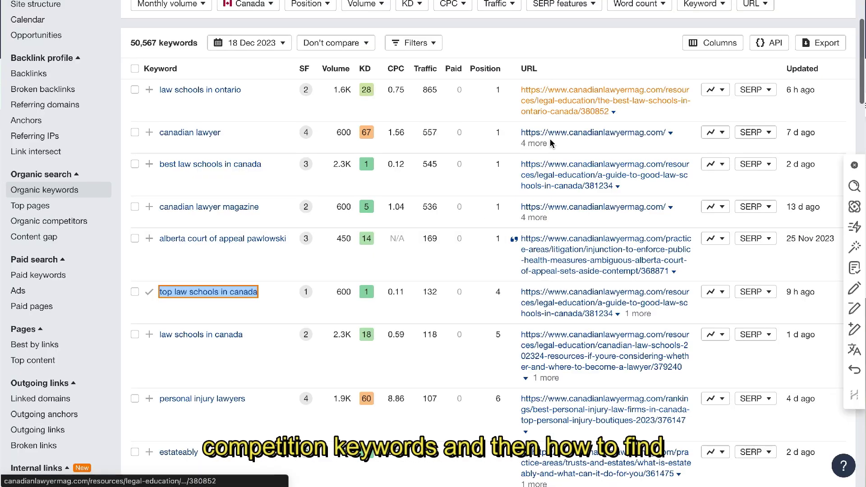
scroll(257, 216, down, 2)
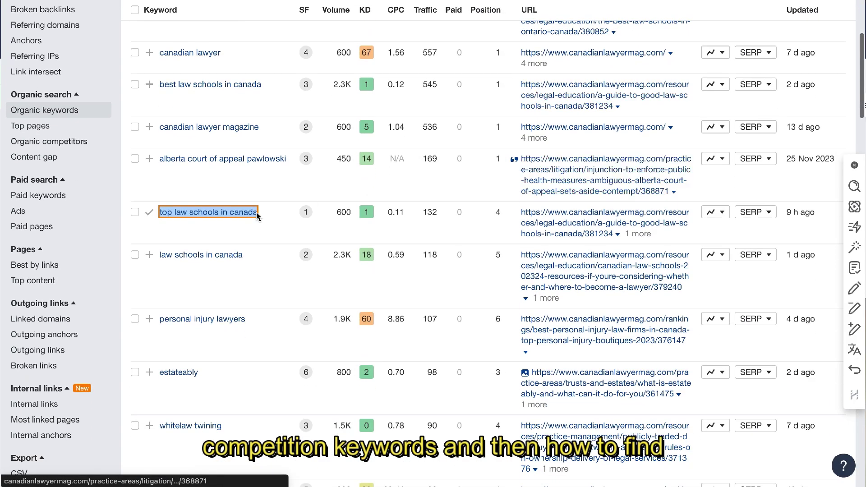
click(233, 213)
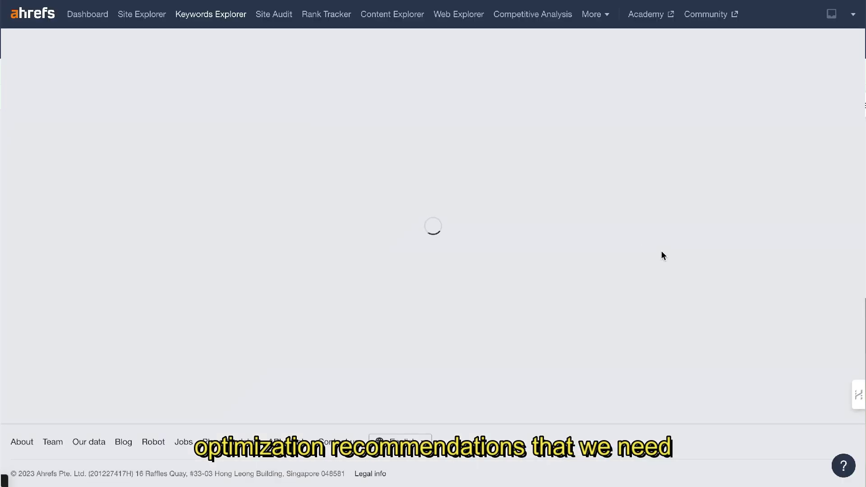
scroll(662, 255, down, 2)
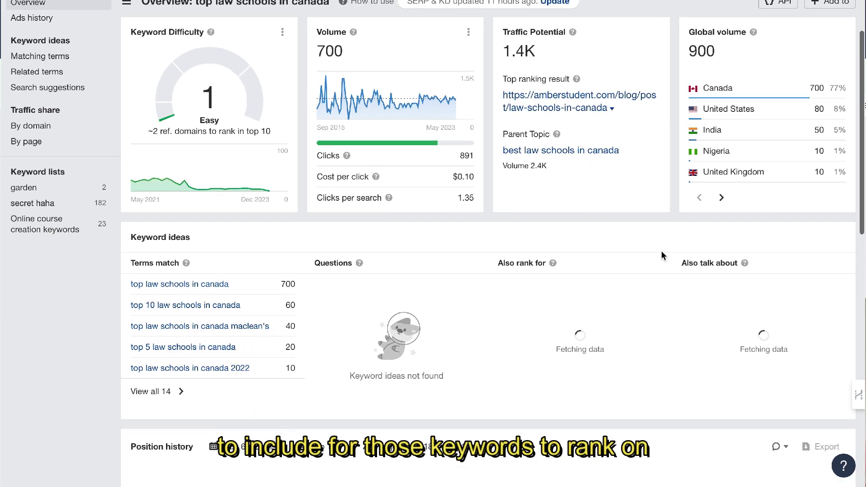
scroll(662, 255, down, 5)
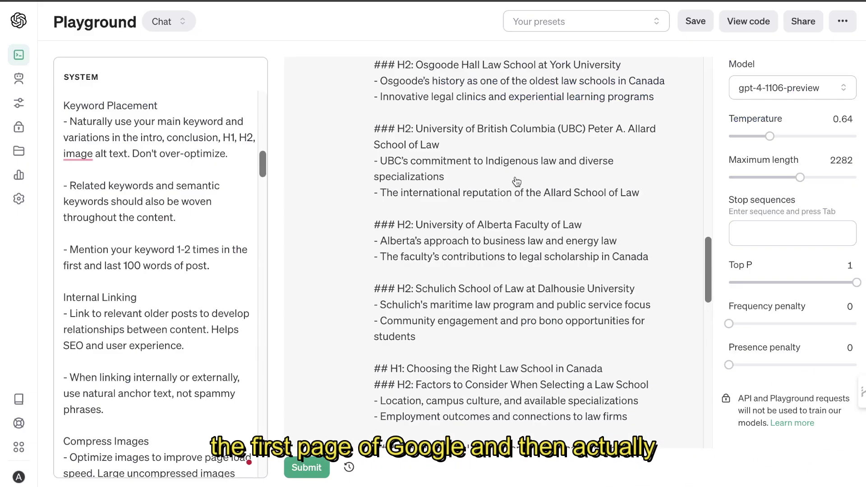
scroll(516, 181, up, 8)
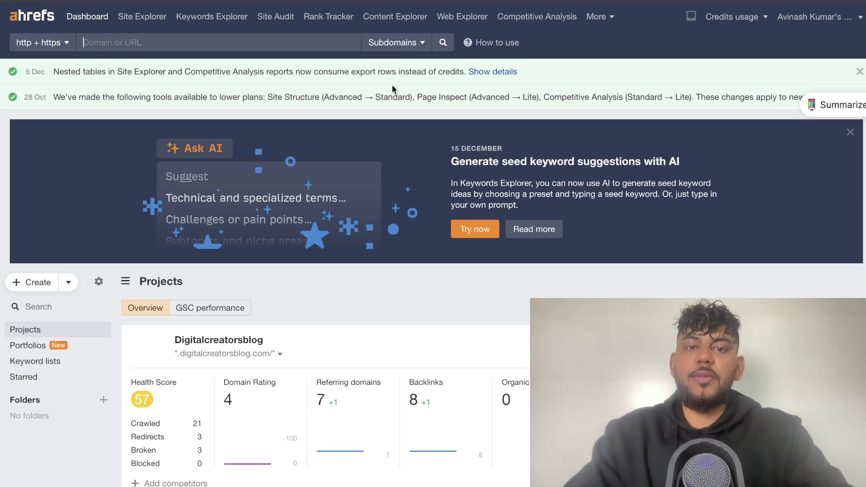
Step: Search Keywords Explorer for 'lsat' and list its matching terms in Canada
click(212, 18)
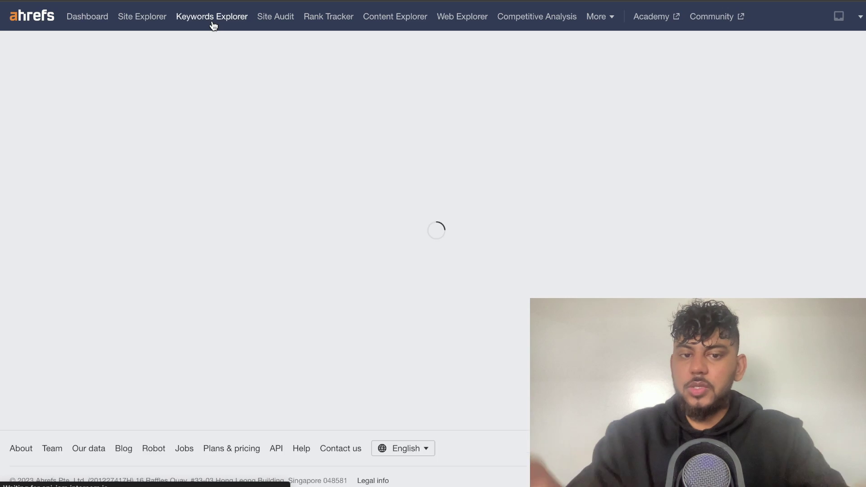
click(339, 223)
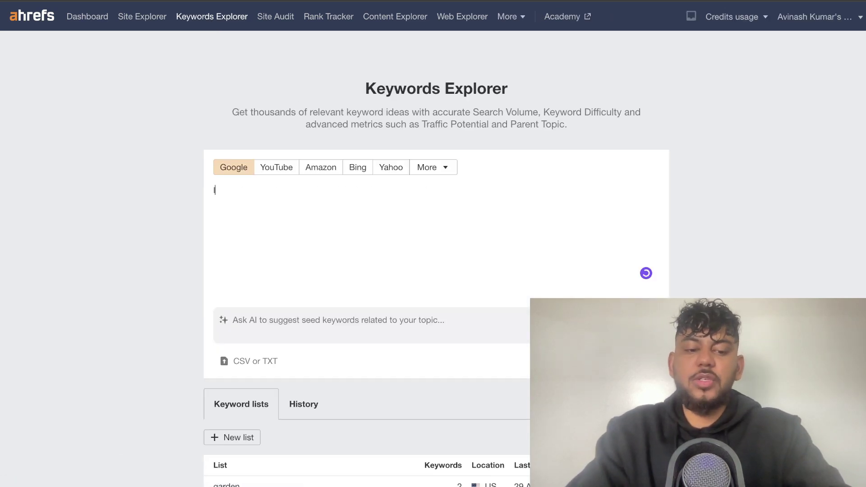
text(lsat)
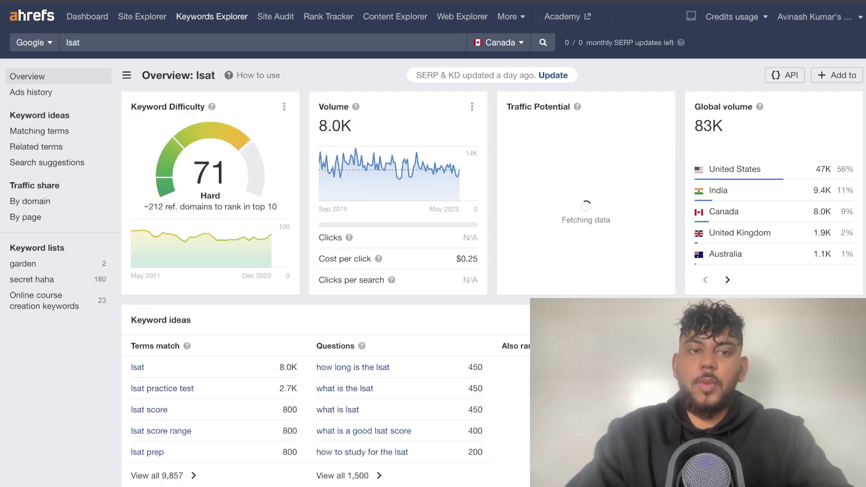
click(66, 135)
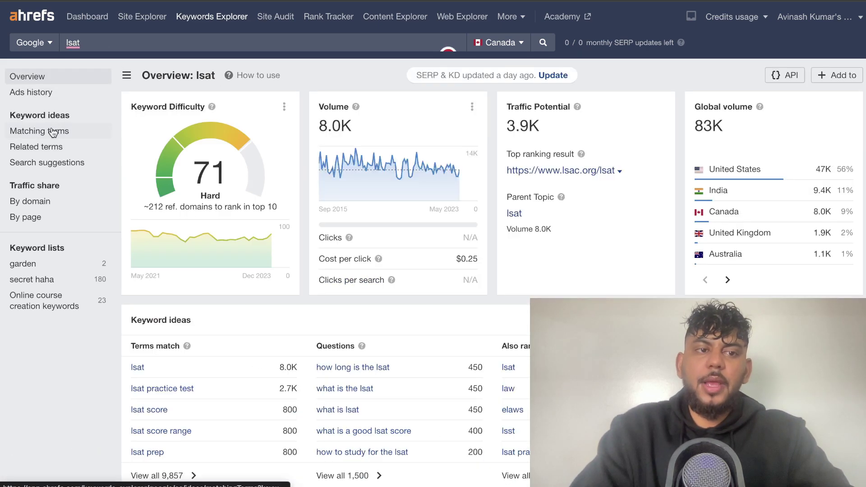
Step: Filter the lsat matching terms to a keyword difficulty of 15 or less
click(52, 131)
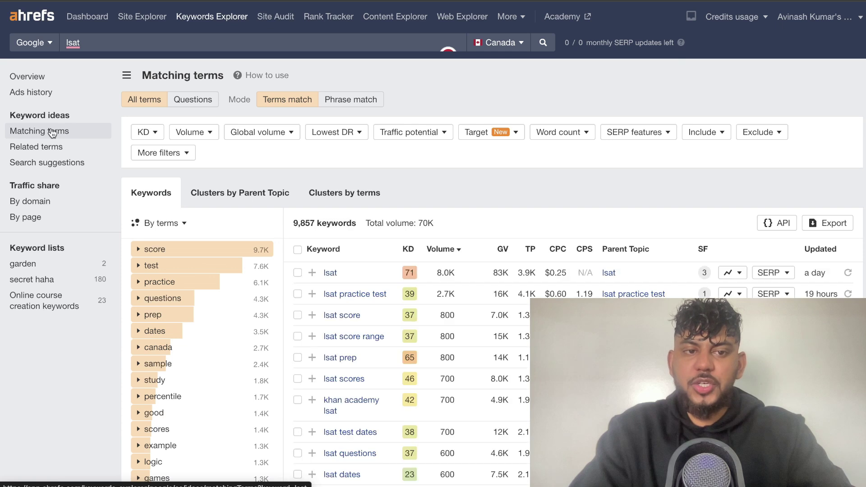
click(149, 133)
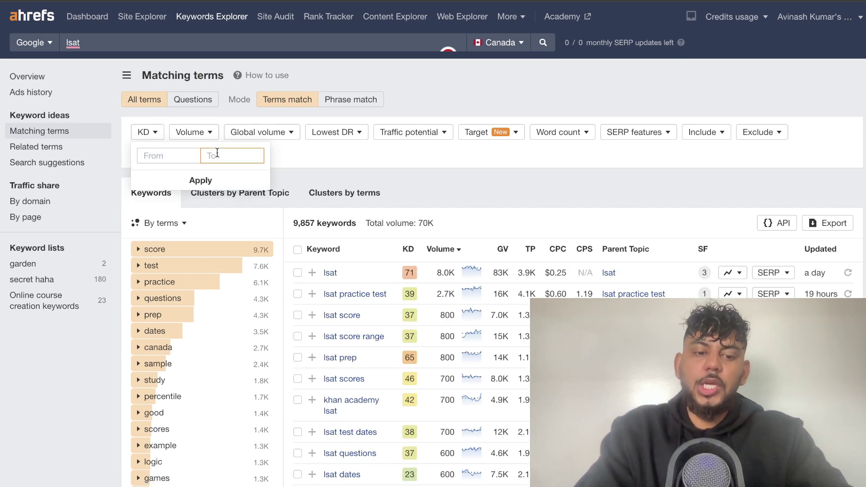
text(15)
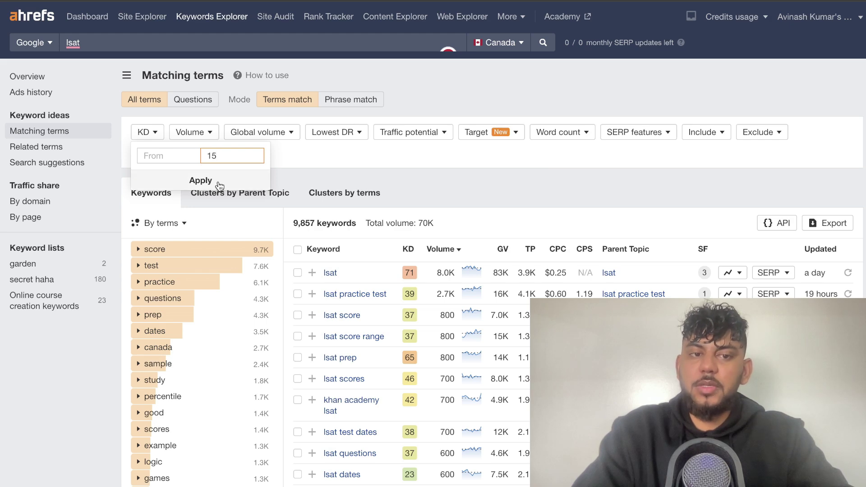
click(200, 180)
click(166, 179)
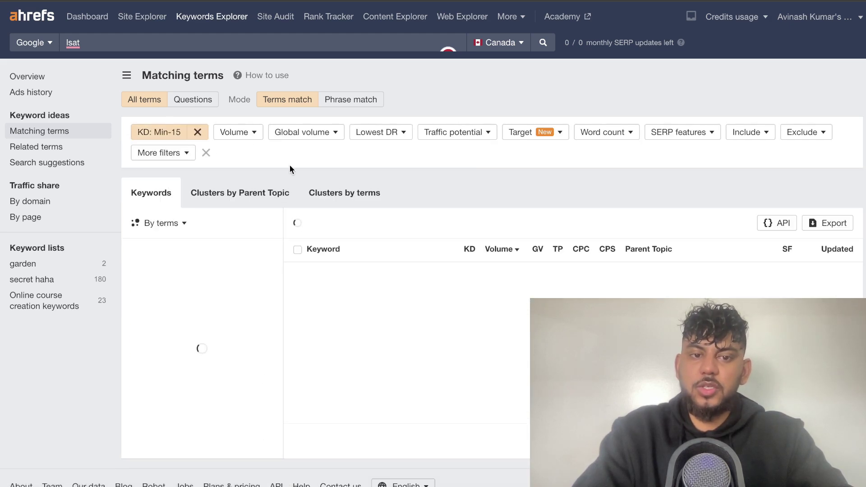
Step: Browse the 381 remaining low-difficulty lsat keywords
scroll(407, 174, down, 2)
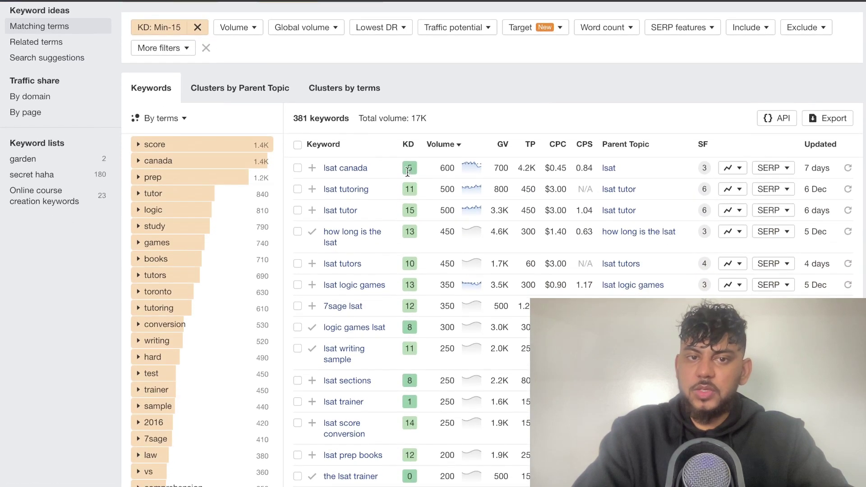
scroll(348, 147, down, 1)
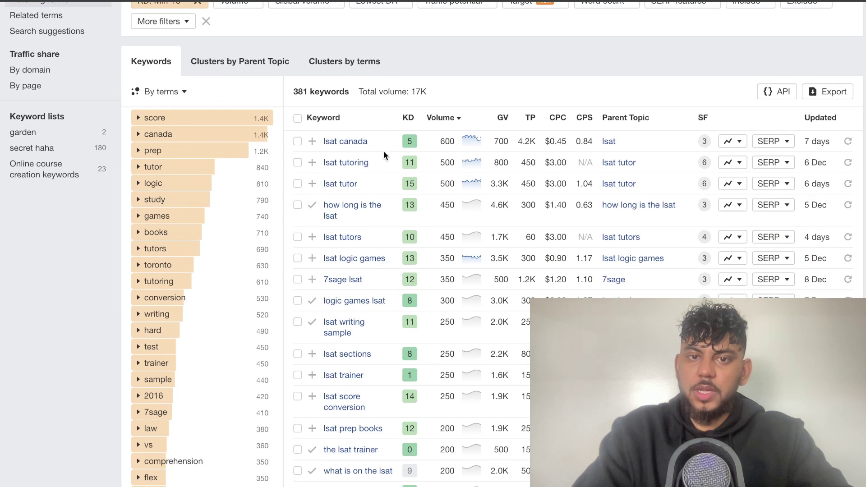
scroll(413, 145, down, 1)
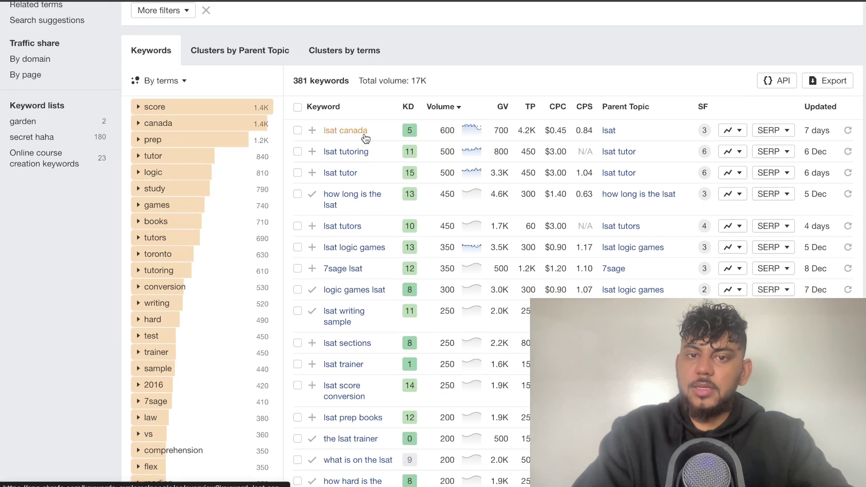
scroll(372, 199, down, 1)
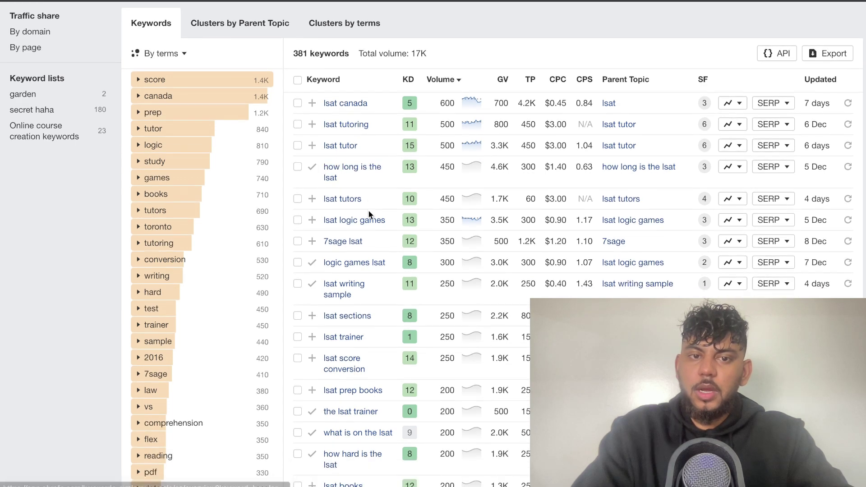
scroll(390, 215, down, 1)
scroll(361, 307, down, 1)
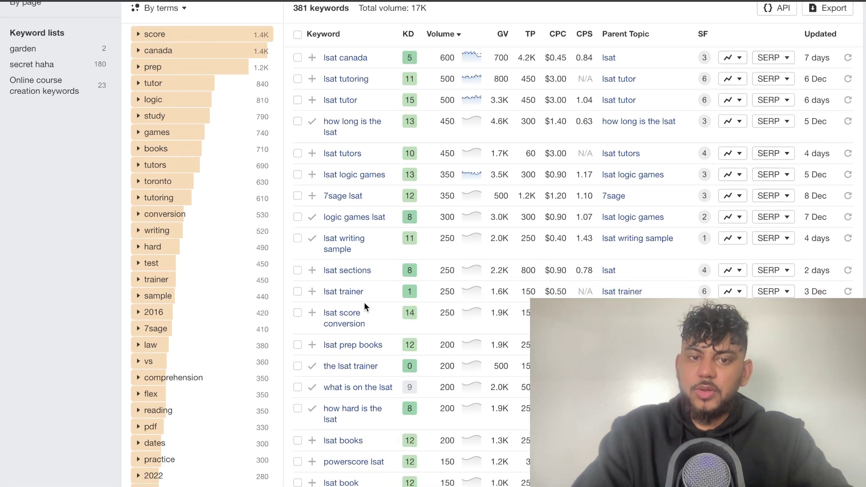
scroll(375, 282, down, 3)
scroll(288, 237, up, 10)
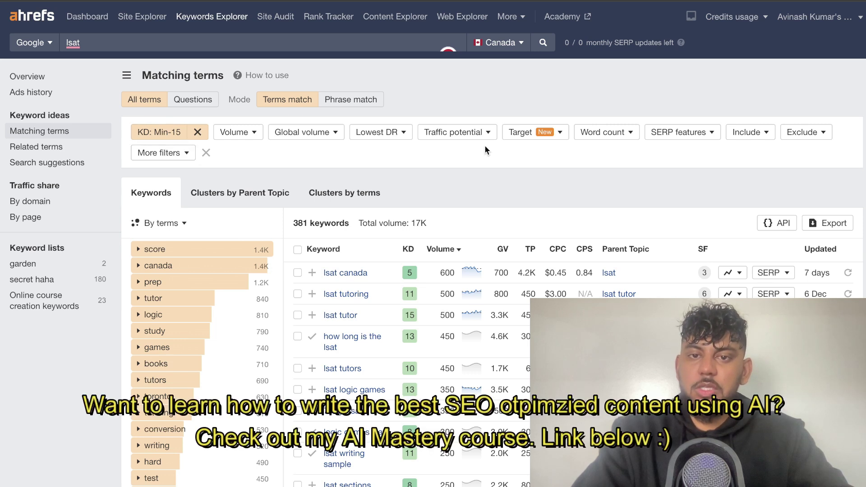
Step: Add the keyword 'lsat canada' to the 'secret haha' keyword list
click(231, 132)
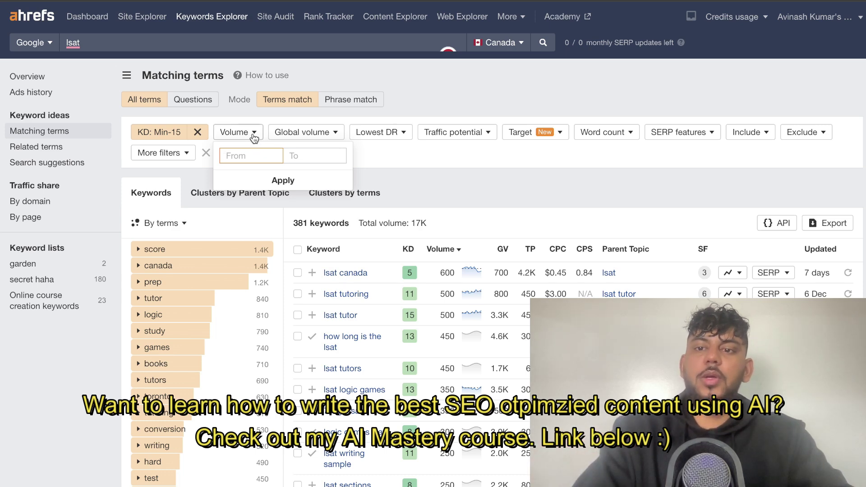
click(747, 145)
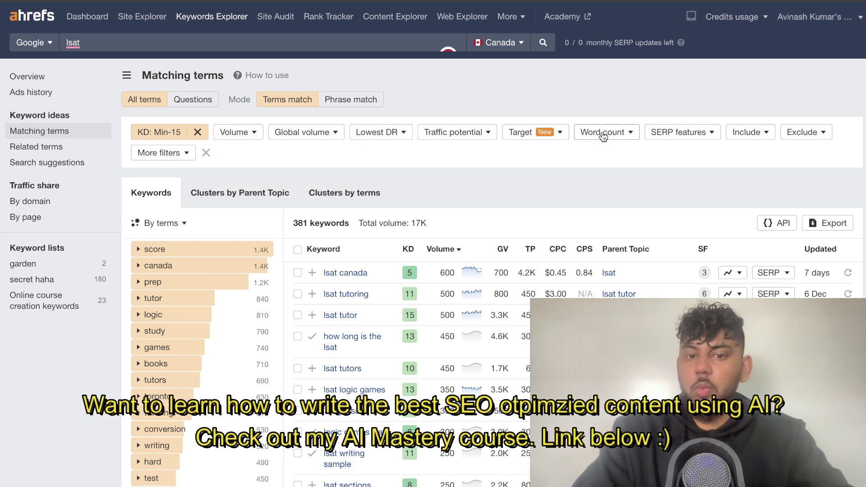
scroll(603, 137, down, 1)
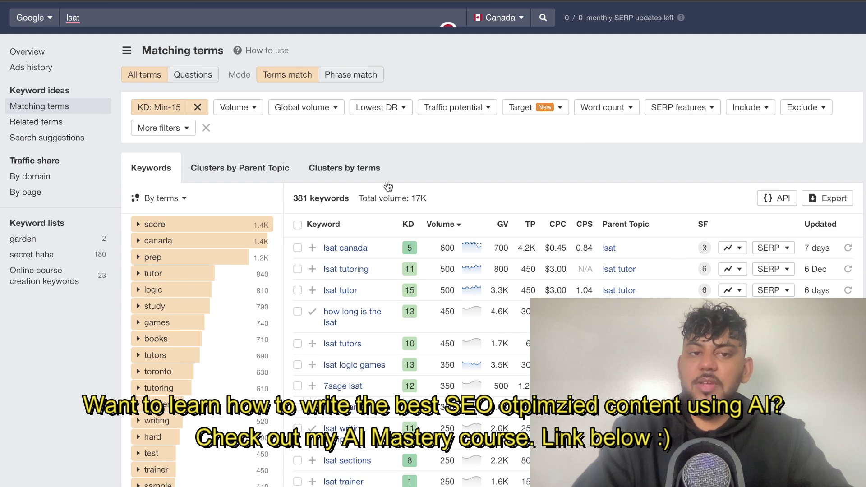
scroll(396, 187, down, 1)
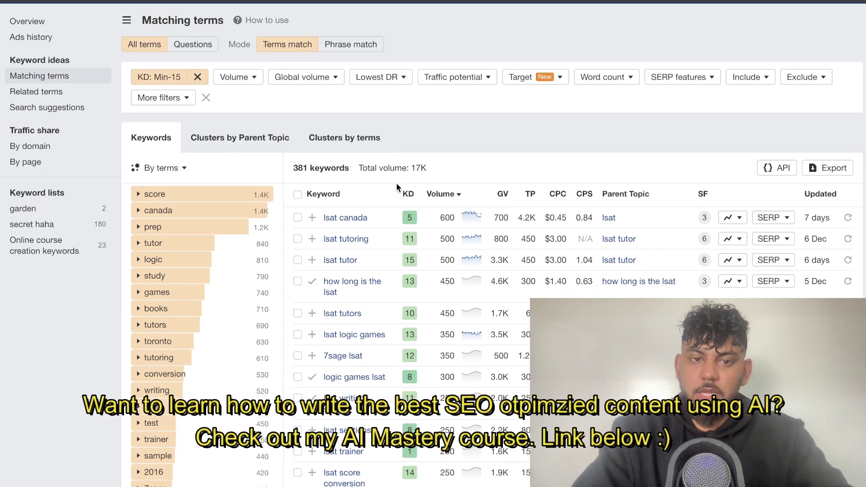
scroll(399, 196, down, 1)
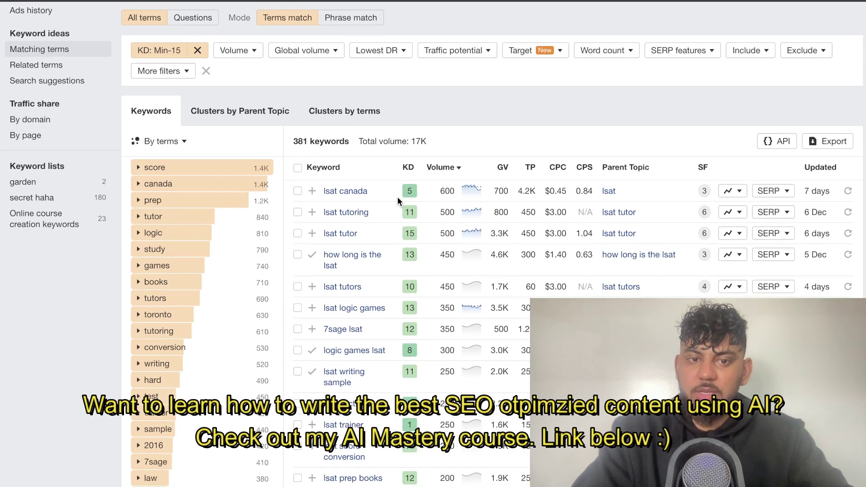
click(312, 192)
mouse_move(338, 208)
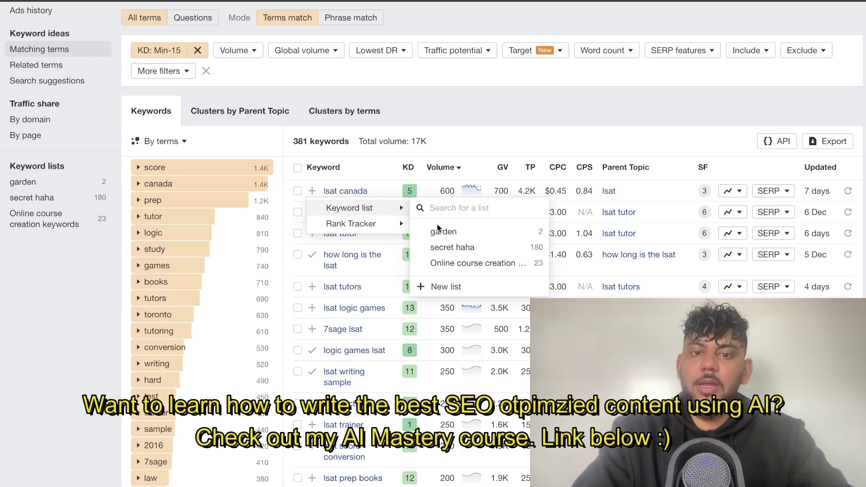
click(452, 246)
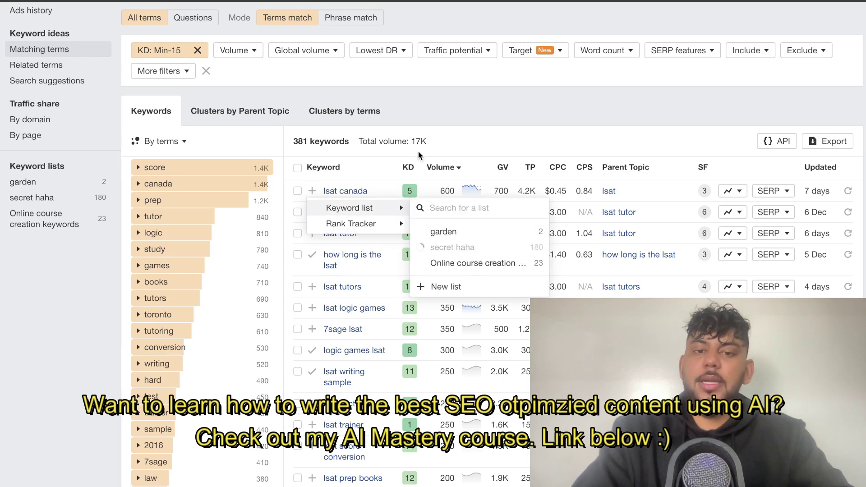
scroll(396, 198, up, 1)
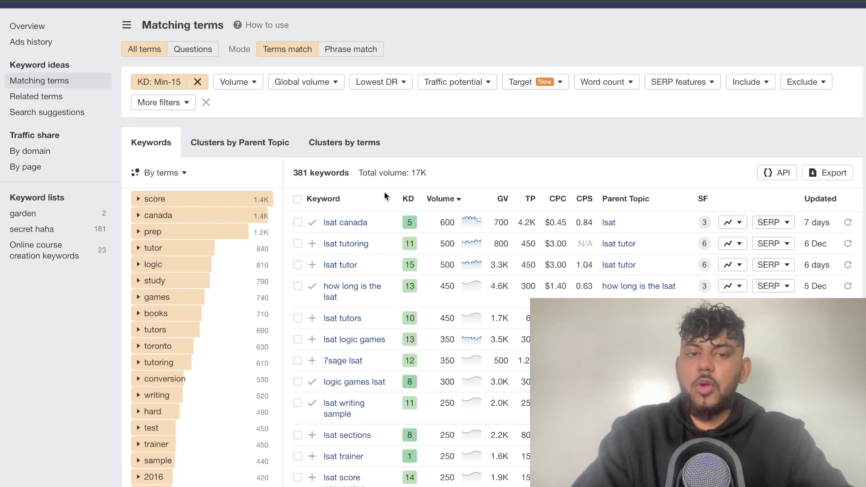
click(354, 222)
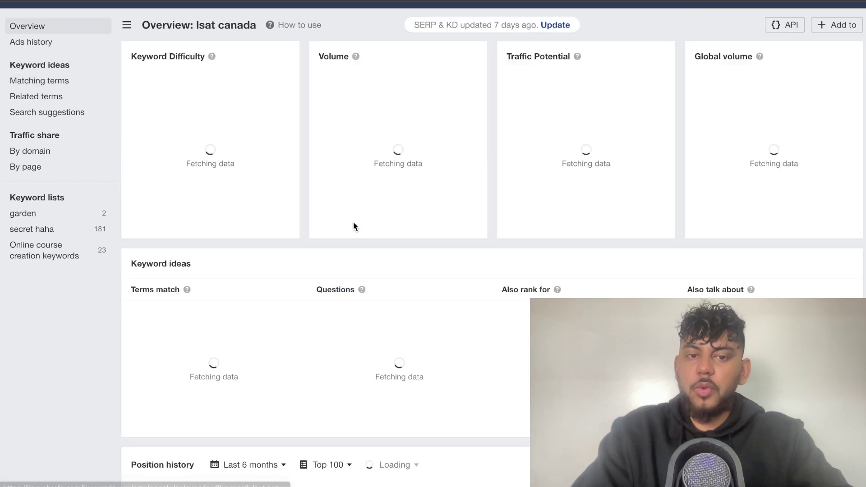
scroll(467, 215, down, 9)
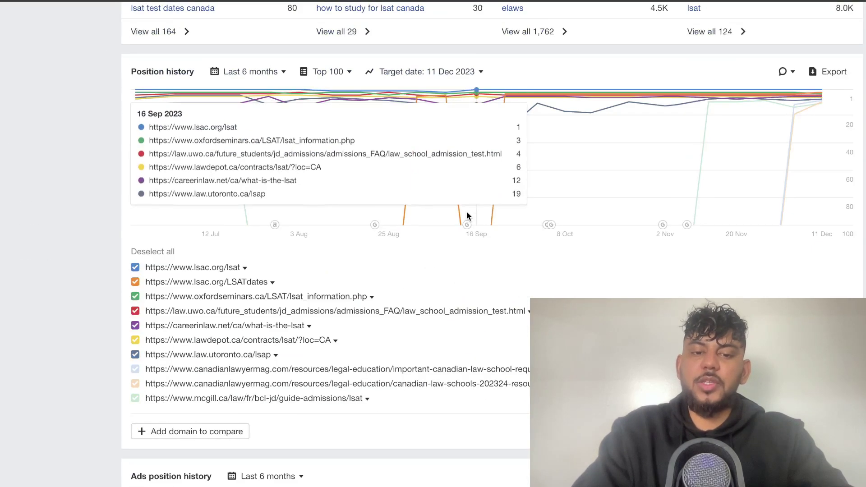
scroll(466, 211, down, 10)
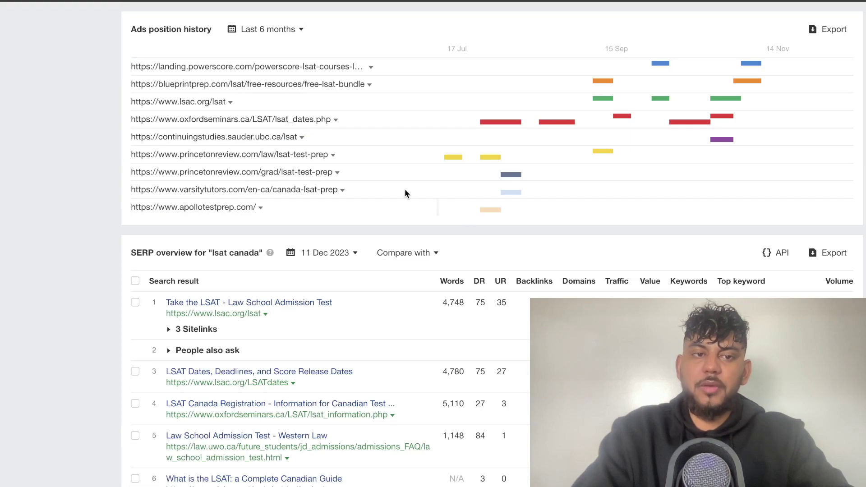
scroll(405, 193, up, 20)
mouse_move(360, 221)
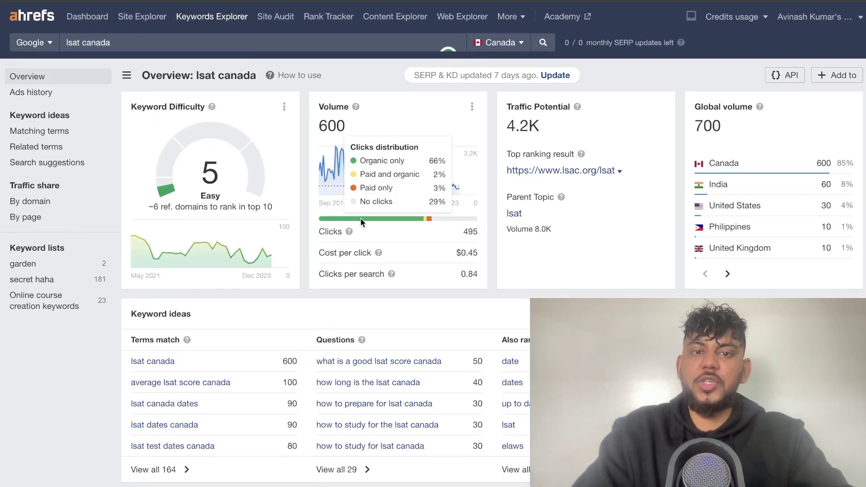
scroll(361, 218, down, 20)
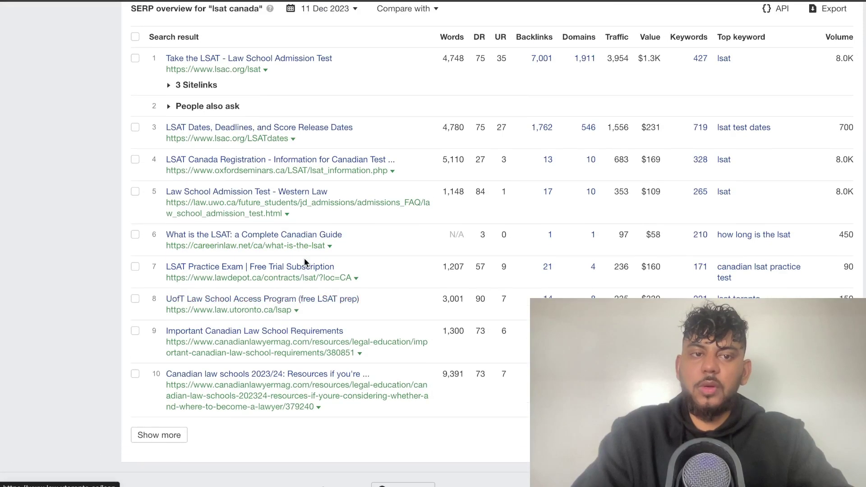
scroll(327, 208, up, 1)
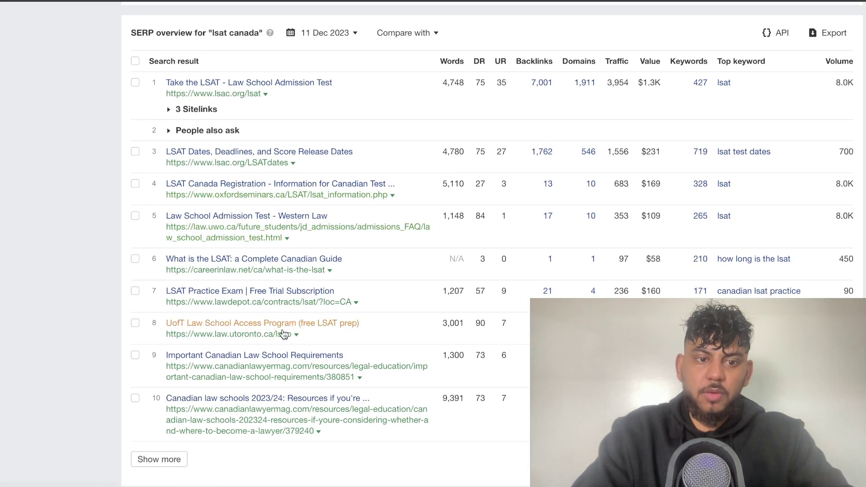
click(294, 373)
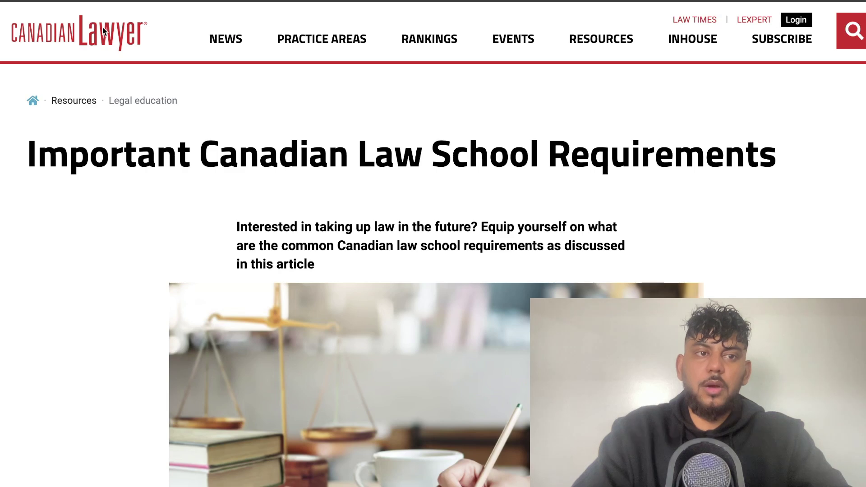
click(139, 40)
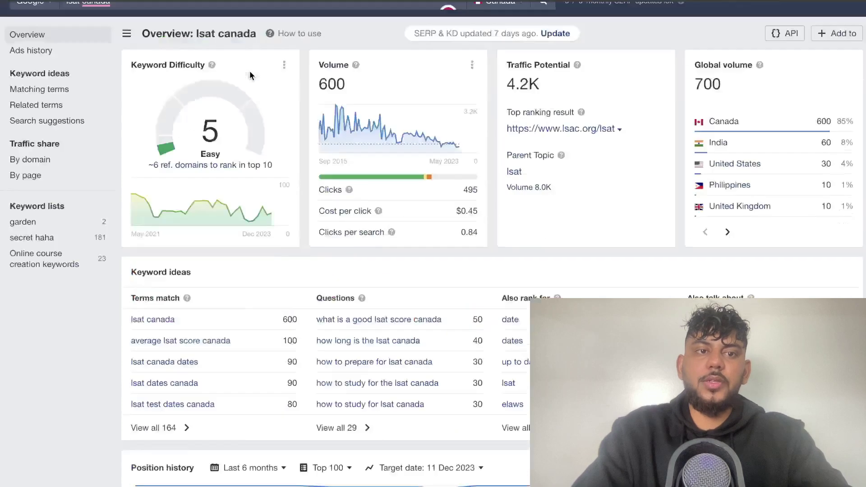
scroll(250, 71, up, 2)
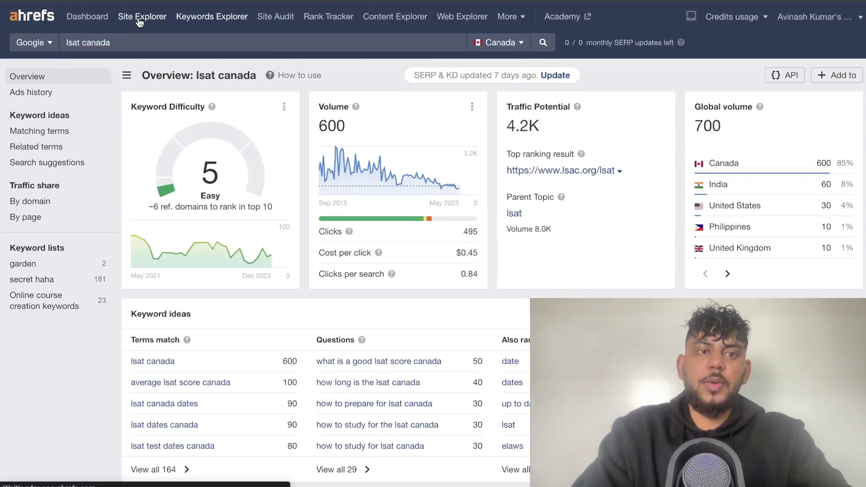
Step: Open the organic keywords report for canadianlawyermag.com in Site Explorer
click(142, 17)
text(https://www.canadianlawyermag.com/)
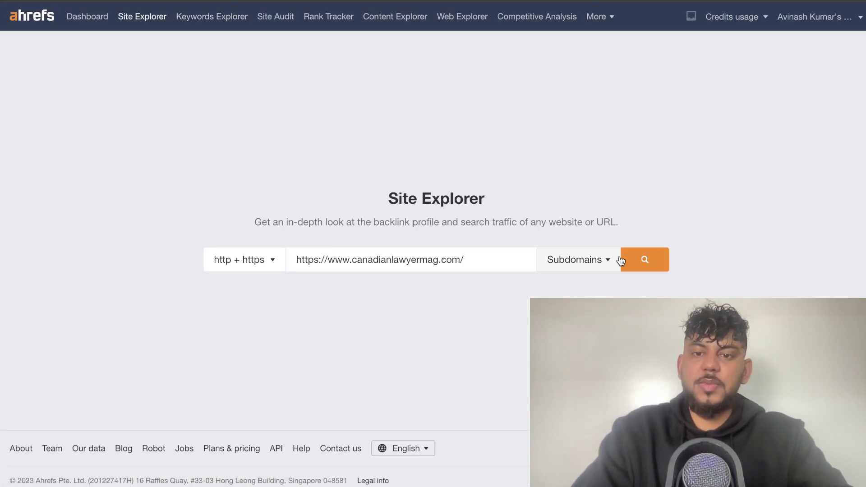
click(643, 261)
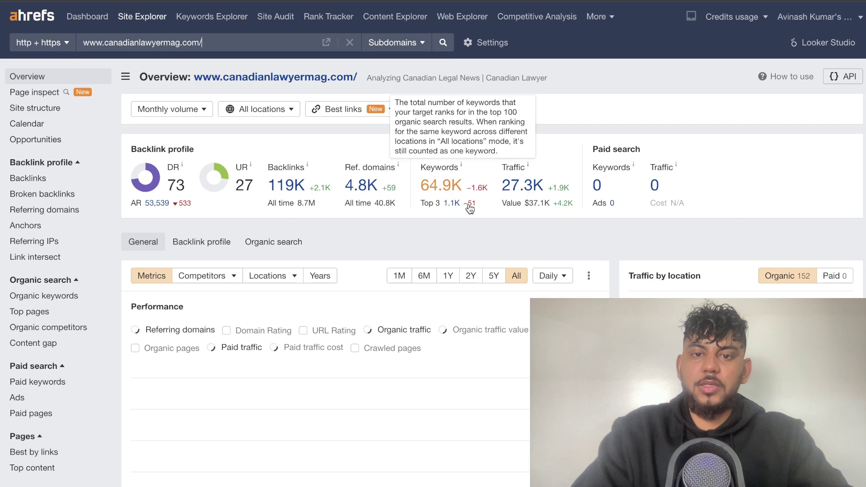
click(444, 186)
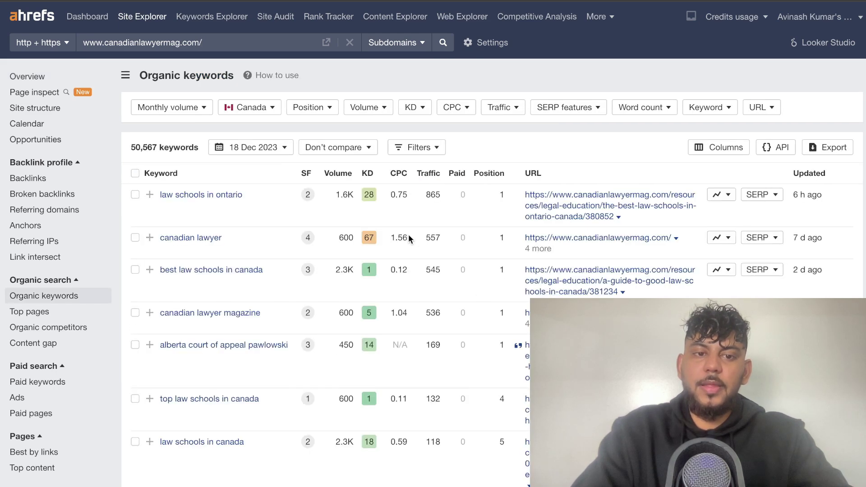
scroll(285, 218, down, 3)
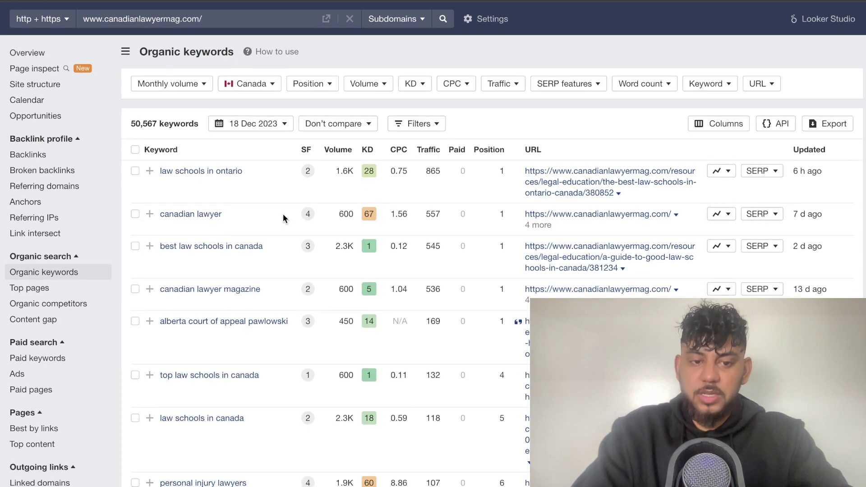
scroll(284, 218, down, 1)
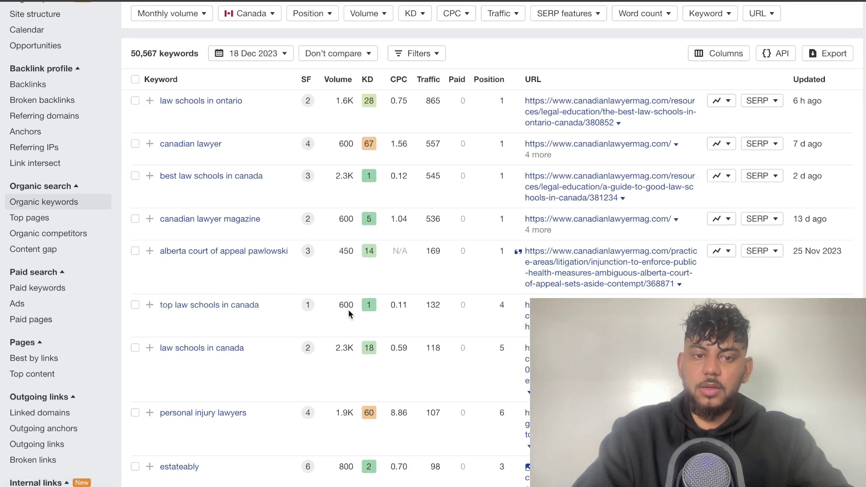
Step: Add 'top law schools in canada' to 'secret haha' and highlight its volume, KD, CPC and traffic
click(149, 305)
mouse_move(174, 322)
click(303, 360)
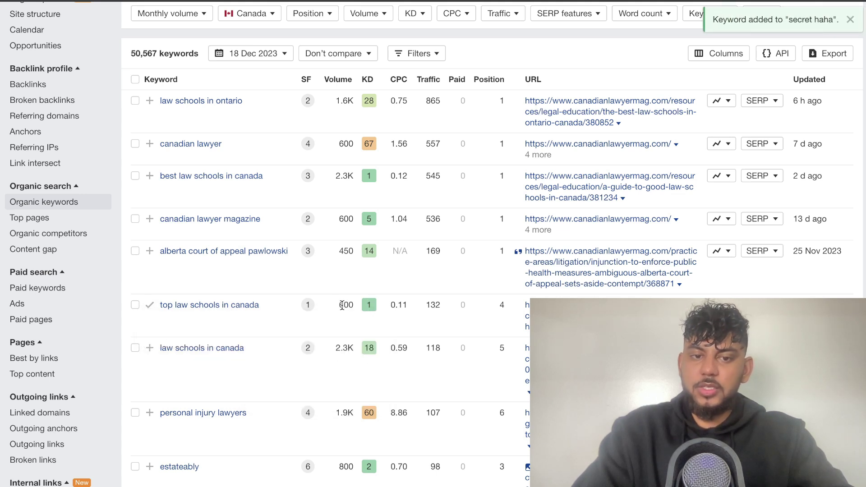
drag(342, 305, 355, 305)
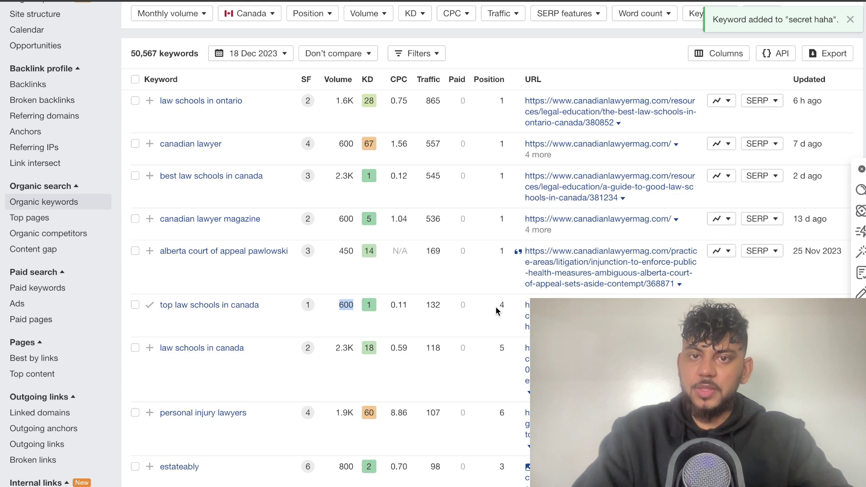
drag(450, 313, 330, 310)
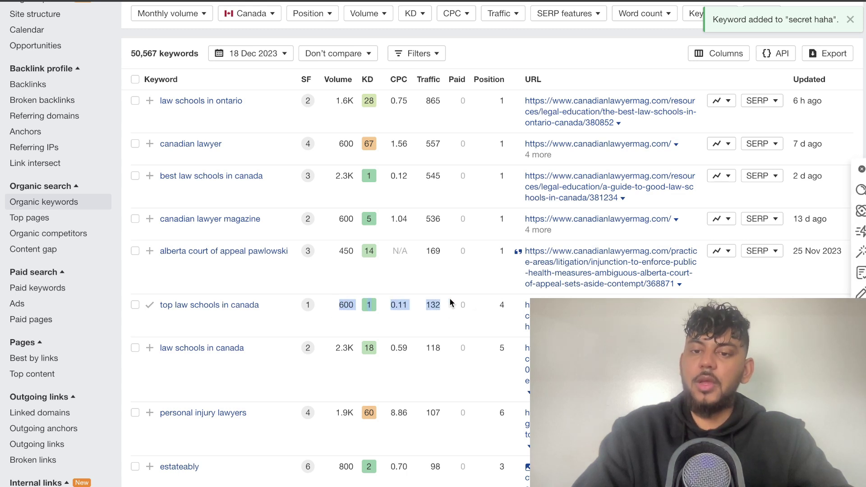
Step: Open 'A guide to good law schools in Canada' in a new tab and skim it
right_click(572, 315)
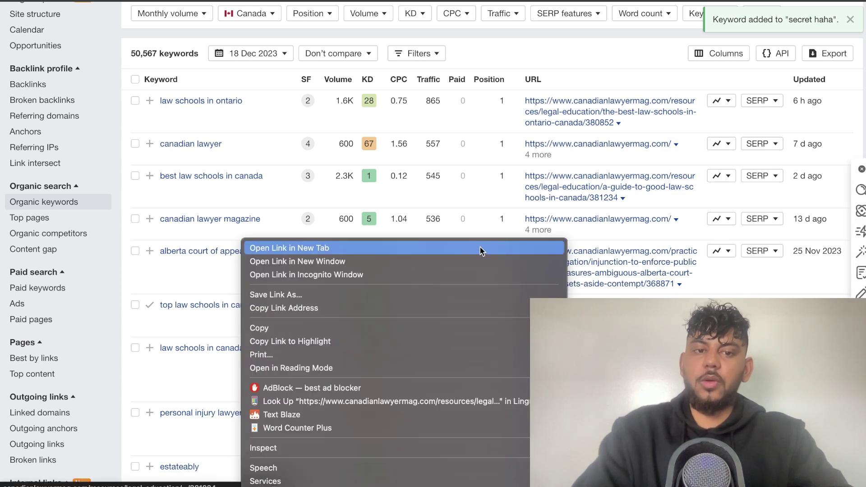
click(483, 248)
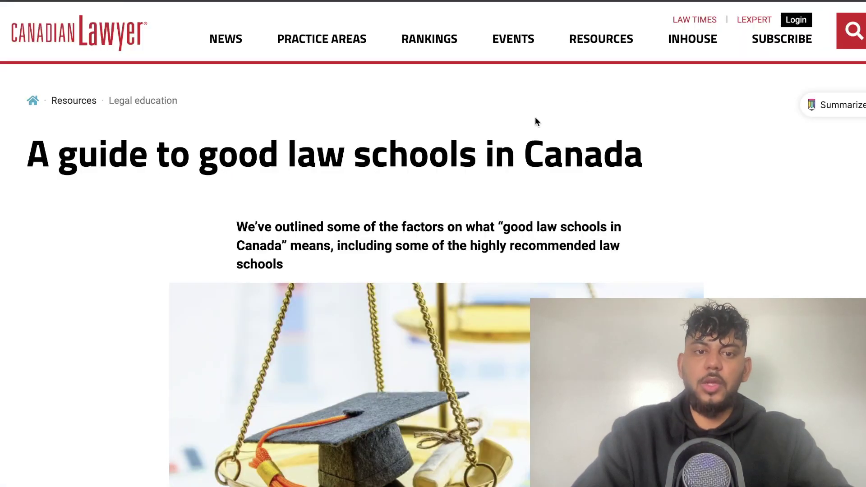
scroll(536, 121, down, 10)
scroll(535, 121, down, 20)
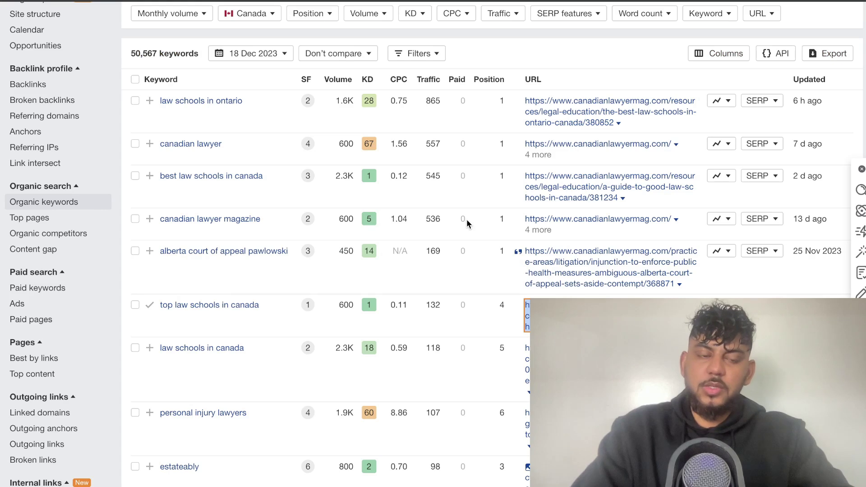
scroll(466, 219, up, 2)
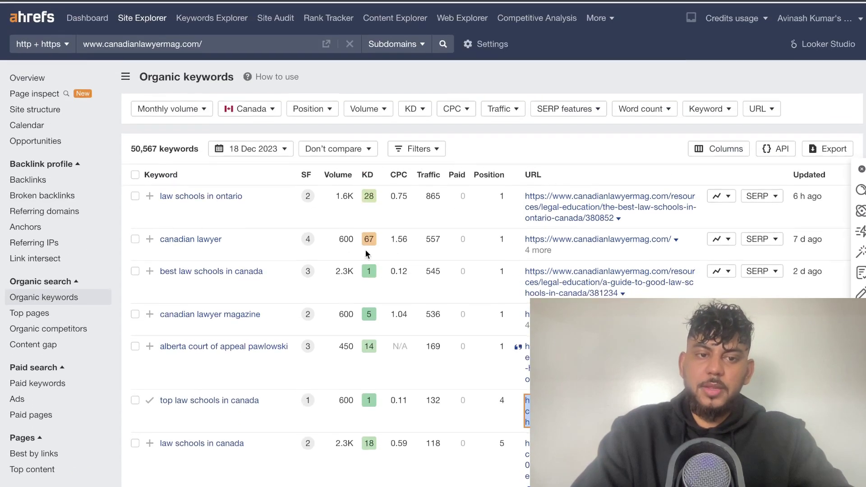
scroll(71, 352, down, 1)
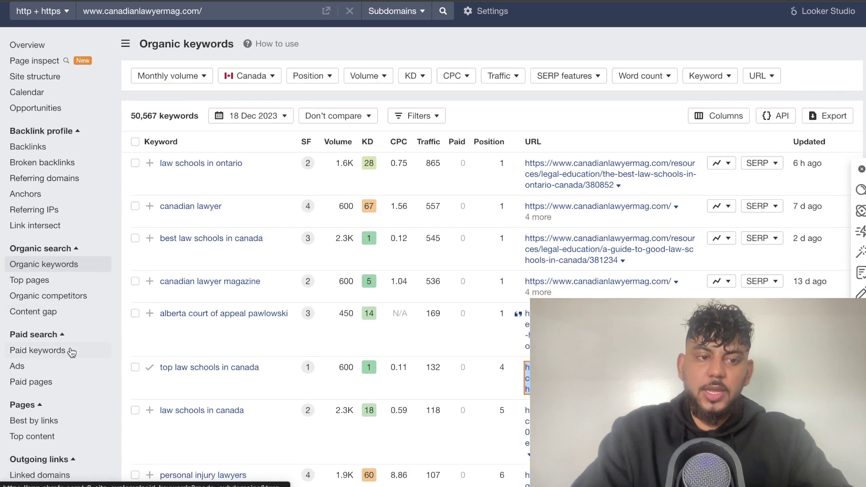
Step: Review canadianlawyermag.com's organic competitors table and briefly visit the bestlawyers.com site
click(67, 296)
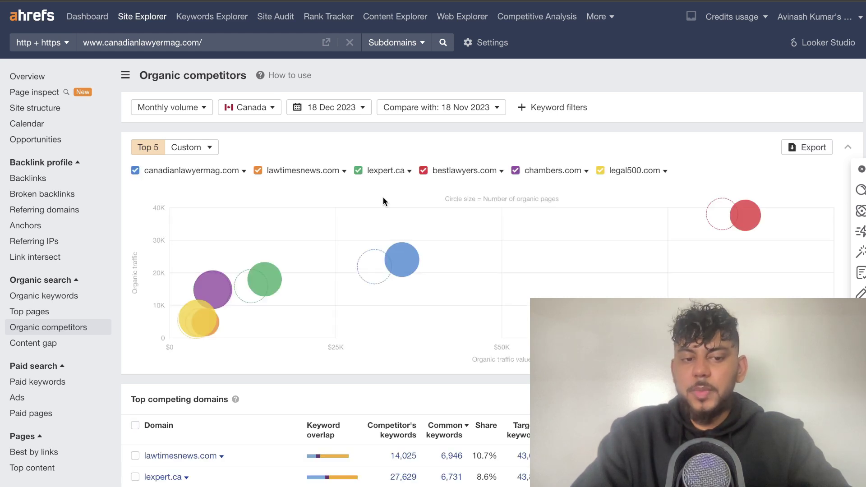
scroll(383, 198, down, 2)
scroll(383, 201, down, 3)
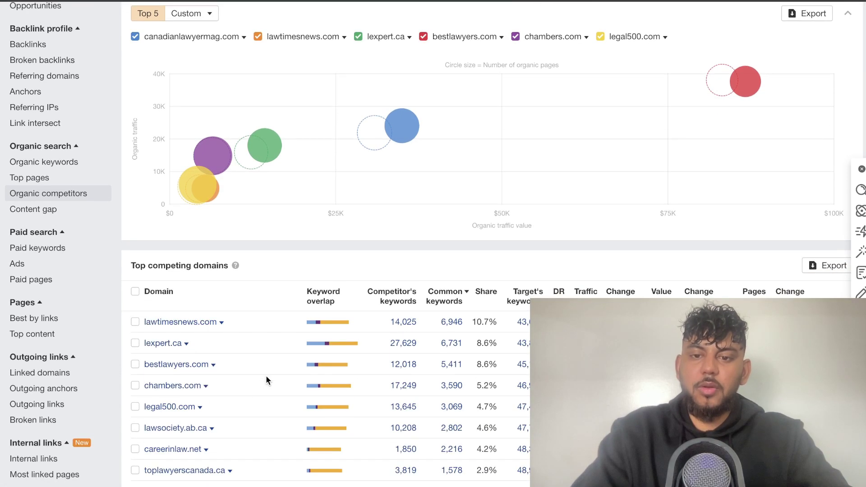
scroll(161, 327, up, 5)
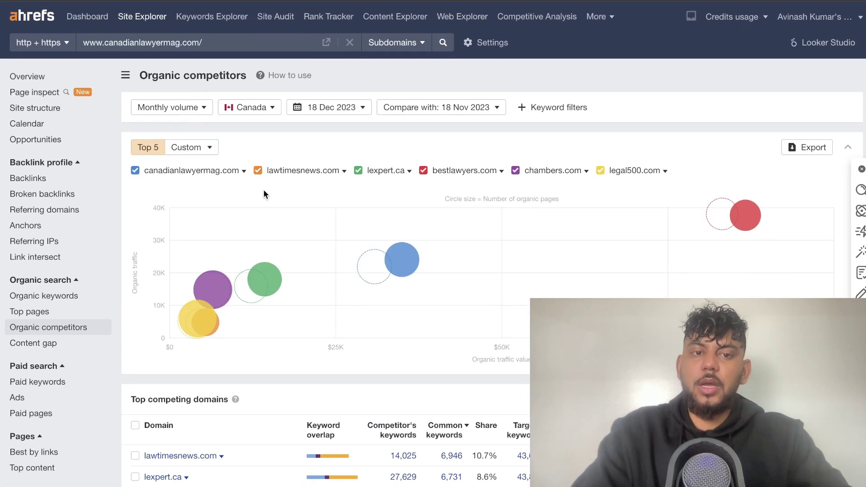
scroll(264, 194, down, 1)
scroll(264, 194, down, 10)
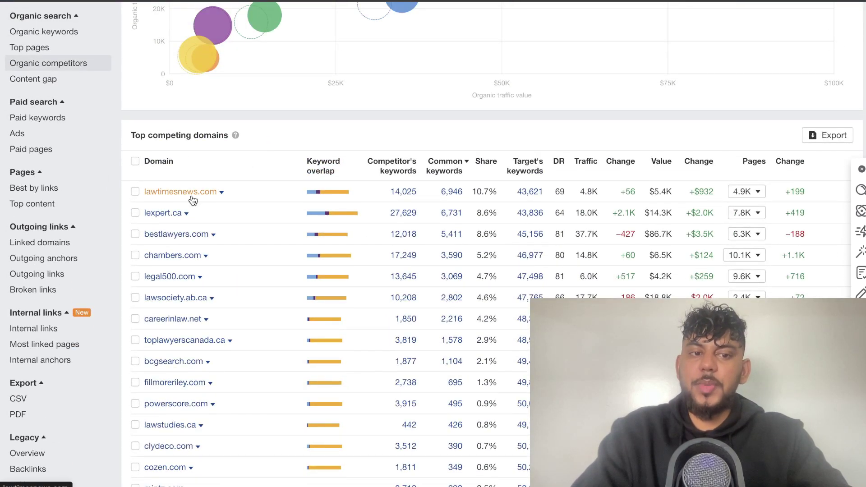
click(191, 238)
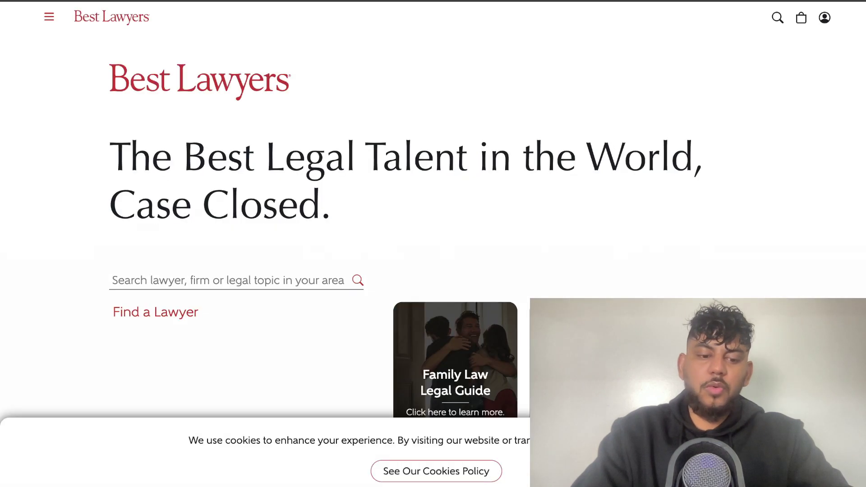
key(super+w)
scroll(480, 108, up, 6)
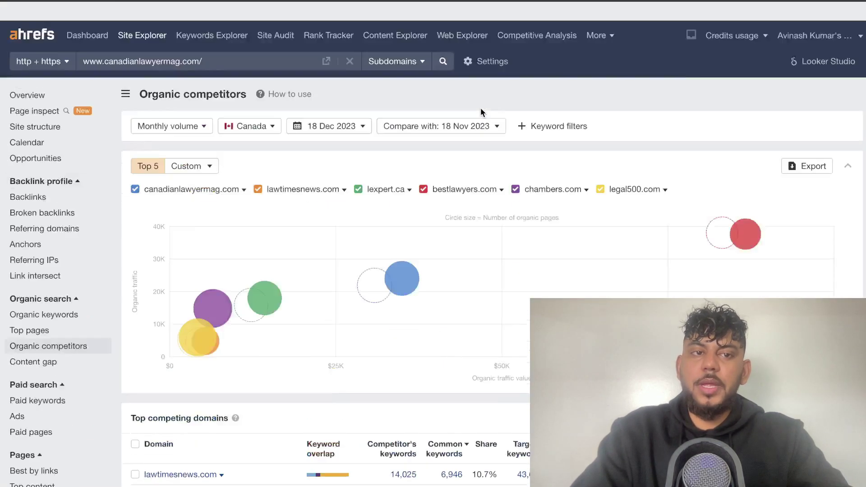
Step: Run Site Explorer on bestlawyers.com and view its overview
triple_click(201, 43)
text(https://www.bestlawyers.com/)
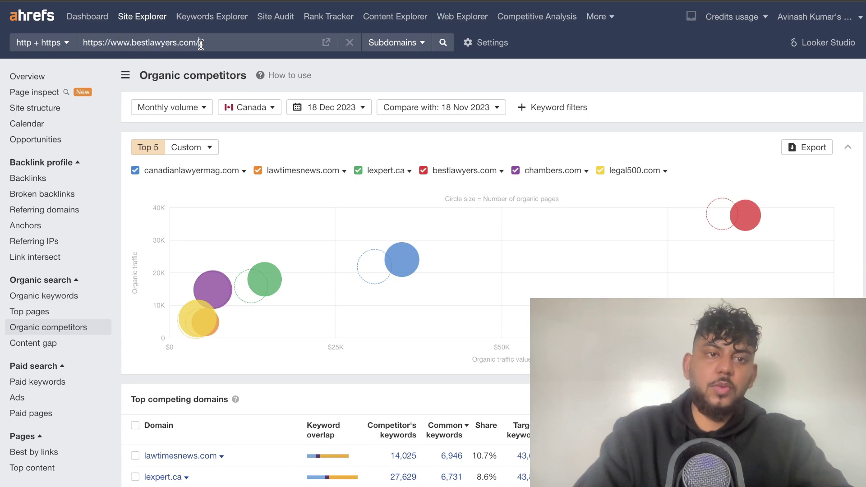
key(Return)
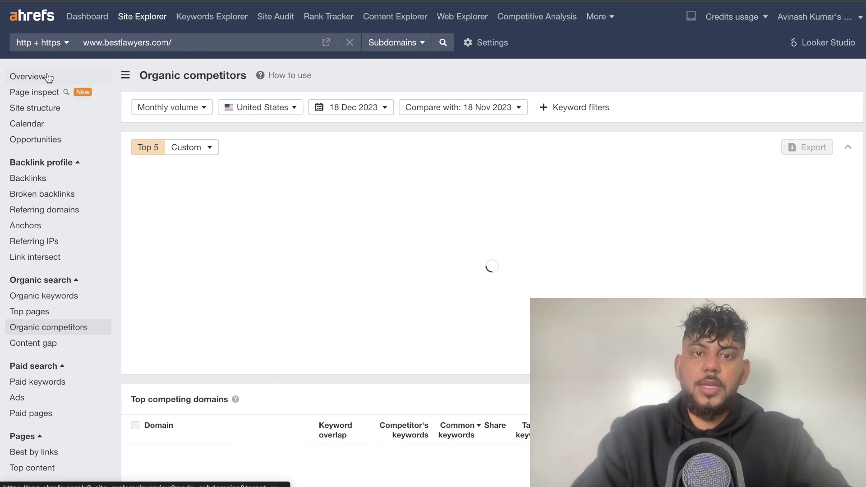
click(43, 83)
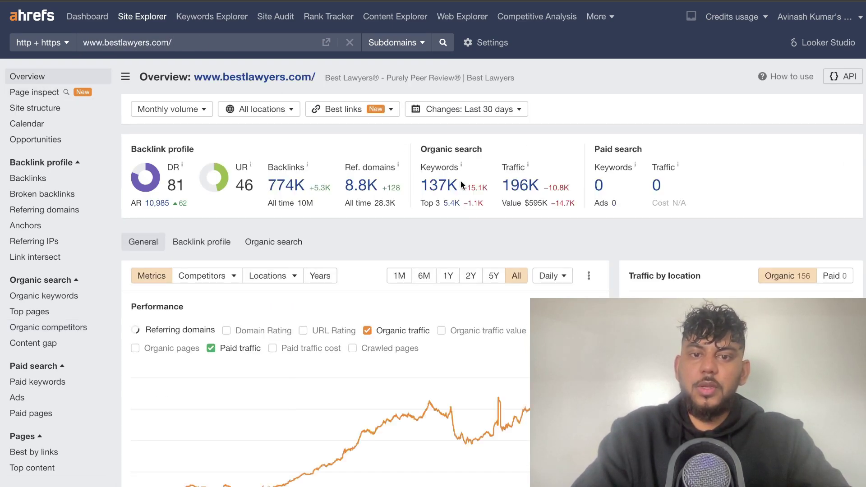
Step: Browse bestlawyers.com's organic keywords, then show its United States organic competitors
click(444, 193)
scroll(496, 288, down, 1)
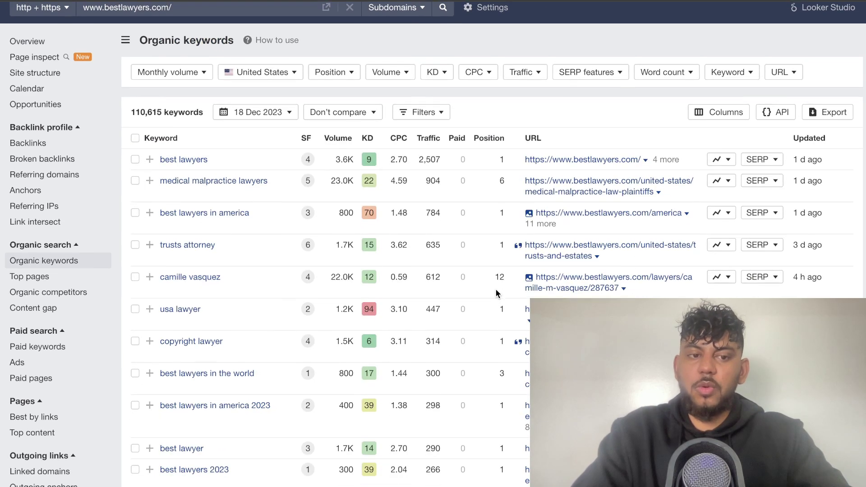
scroll(496, 291, down, 10)
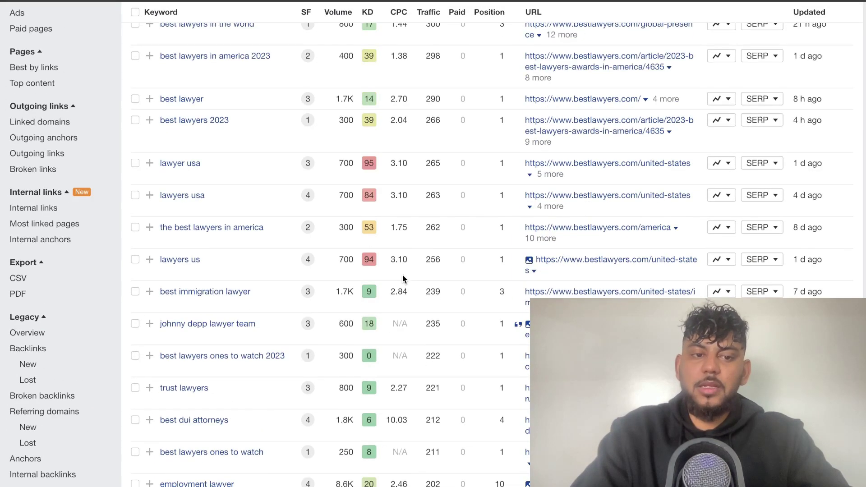
scroll(280, 333, down, 1)
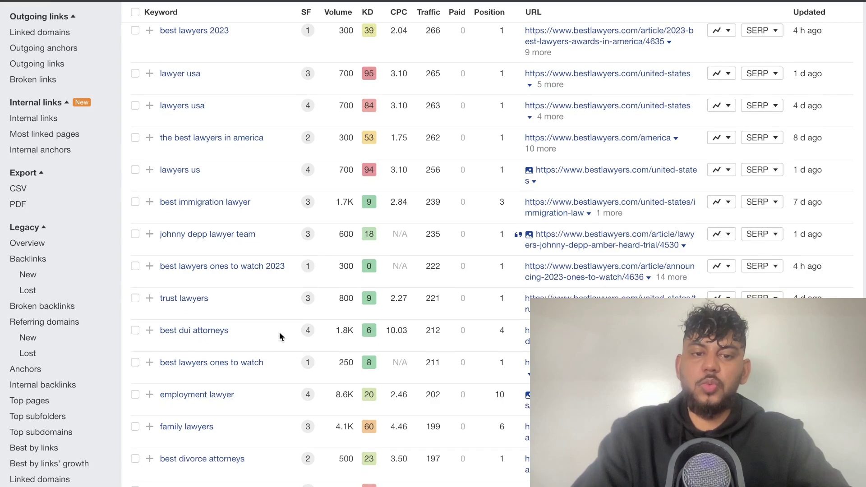
scroll(280, 332, down, 3)
scroll(280, 332, up, 15)
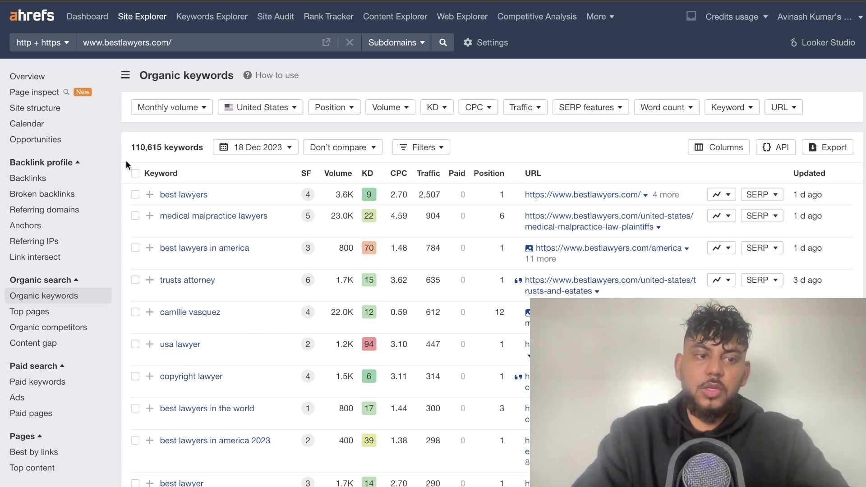
click(58, 327)
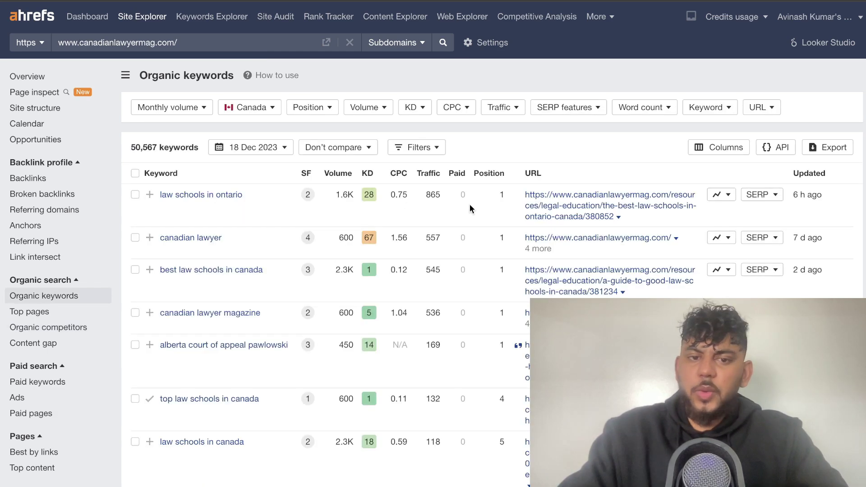
Step: Copy the keyword 'top law schools in canada' from canadianlawyermag.com's organic keywords
scroll(469, 204, down, 2)
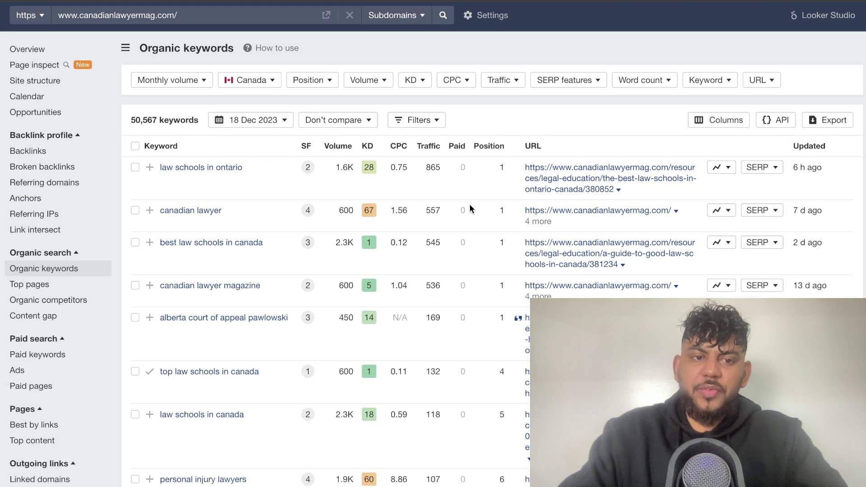
scroll(271, 294, down, 1)
drag(273, 350, 162, 345)
right_click(193, 346)
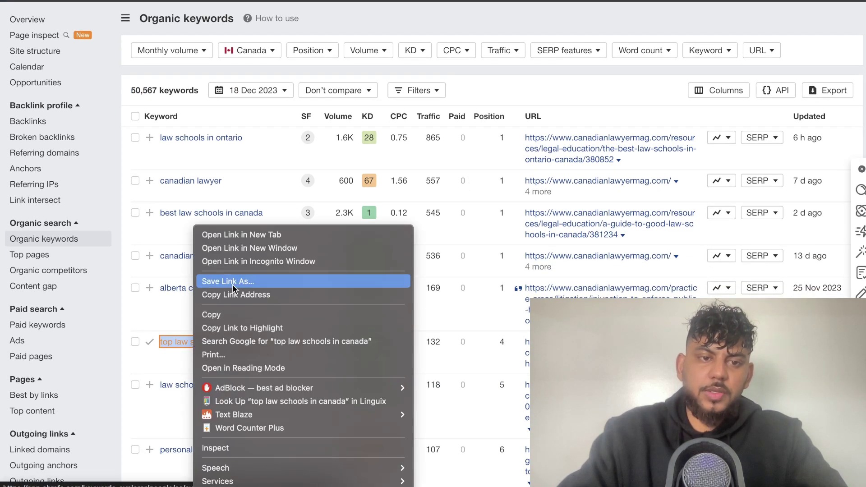
click(236, 315)
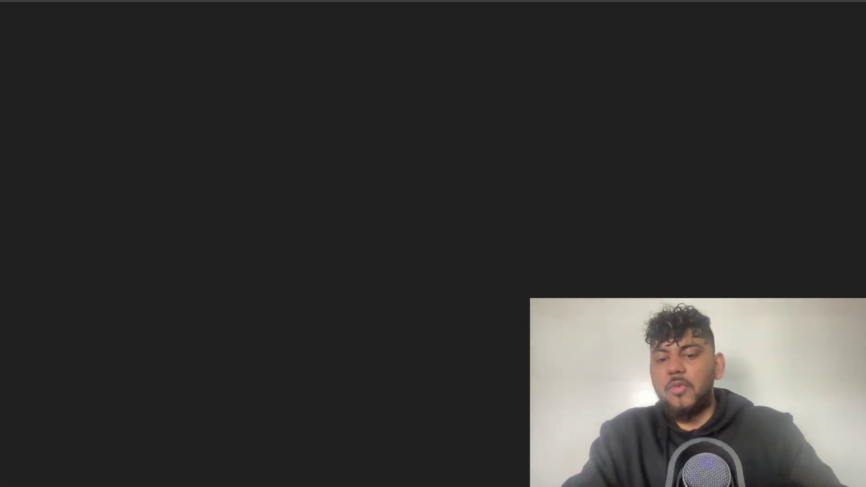
Step: Go to NeuronWriter, log in and open the digitalcreatorsblog.com project
text(ne)
click(800, 79)
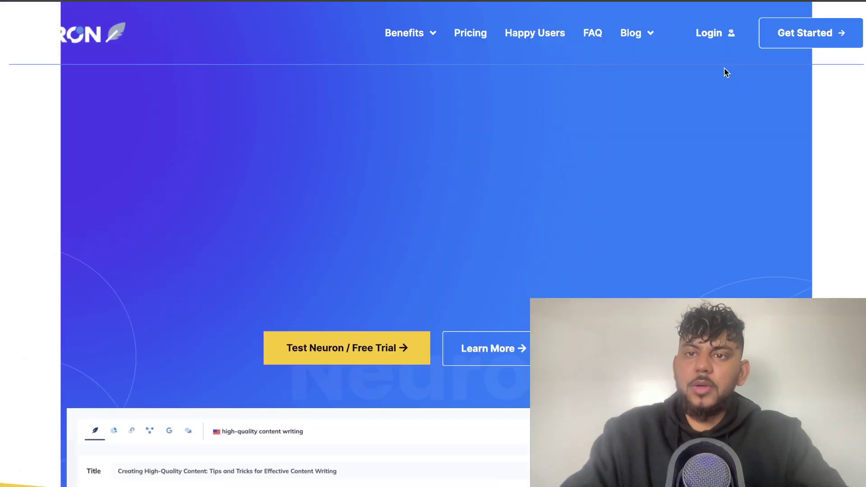
click(709, 33)
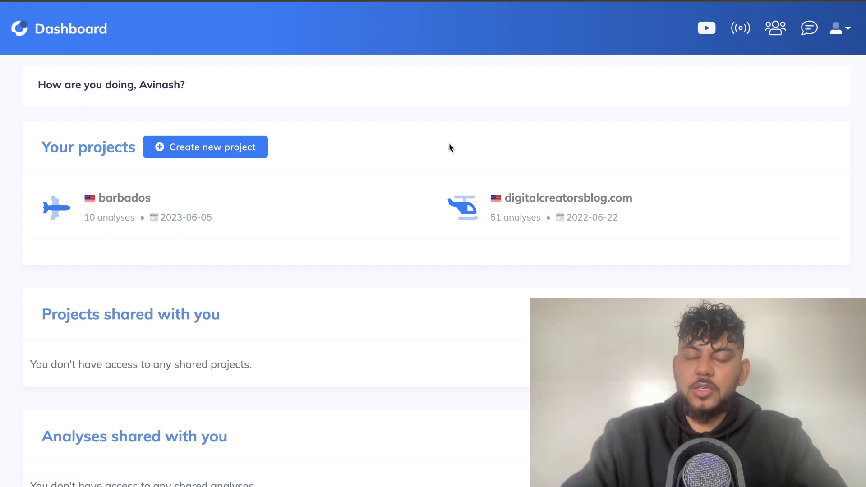
click(534, 200)
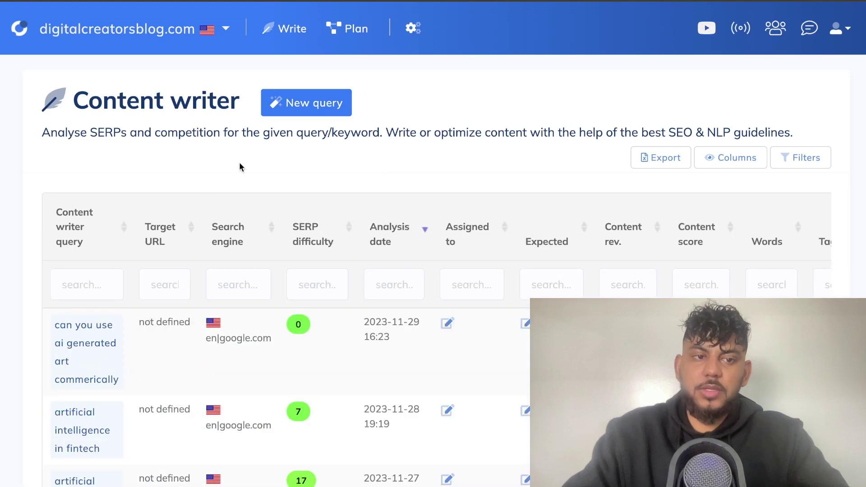
Step: Create a new 'top law schools in canada' query and start its analysis
scroll(209, 179, down, 1)
click(286, 79)
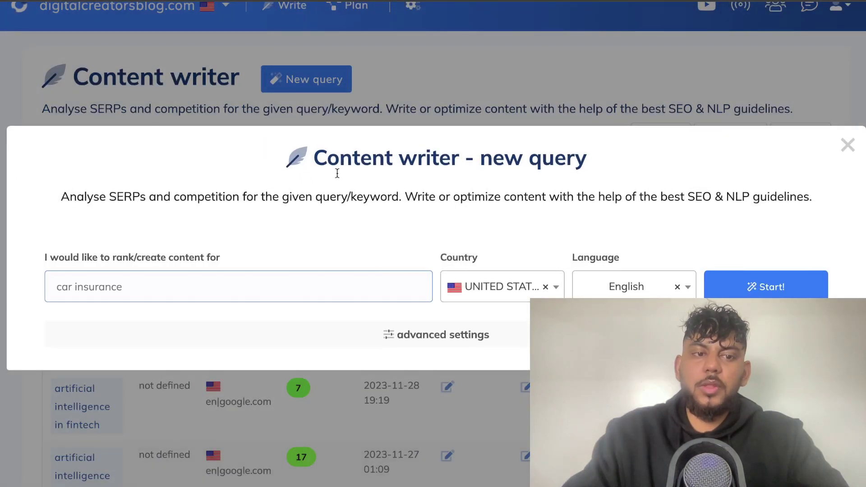
key(ctrl+v)
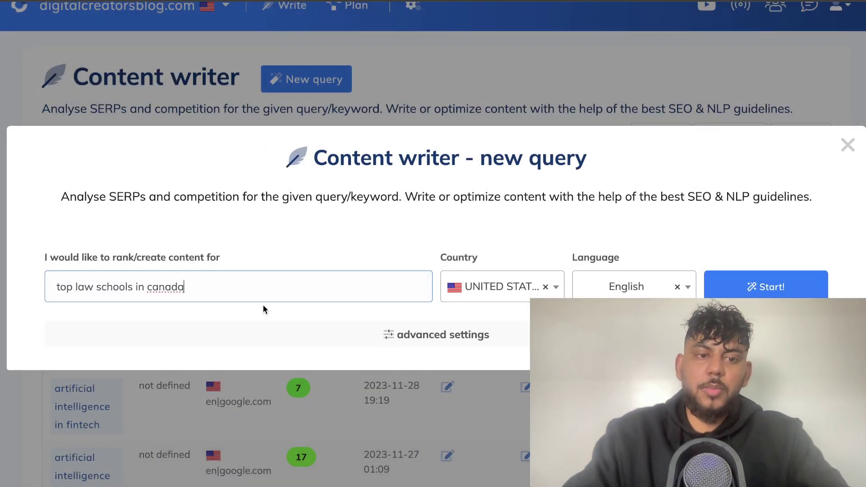
click(763, 287)
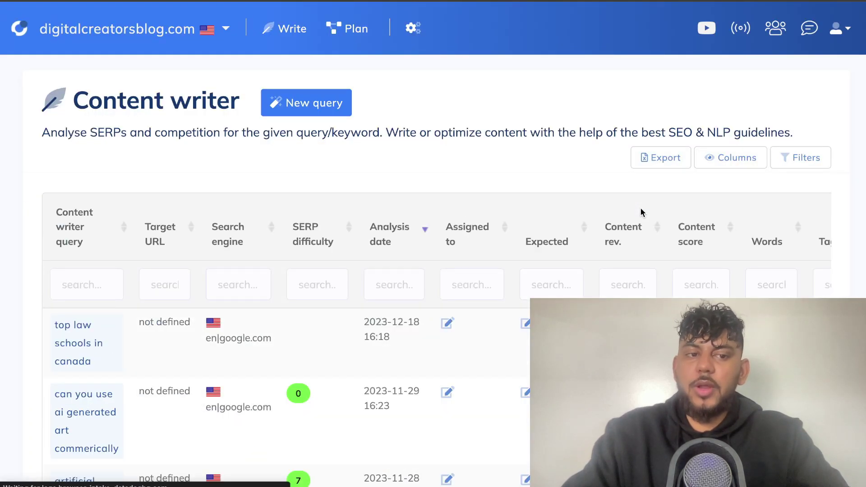
scroll(641, 208, down, 3)
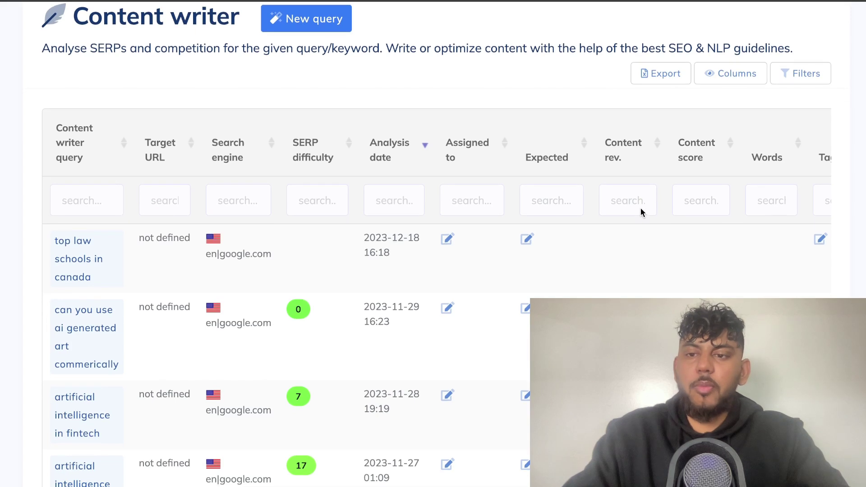
scroll(642, 212, down, 1)
scroll(642, 212, down, 1)
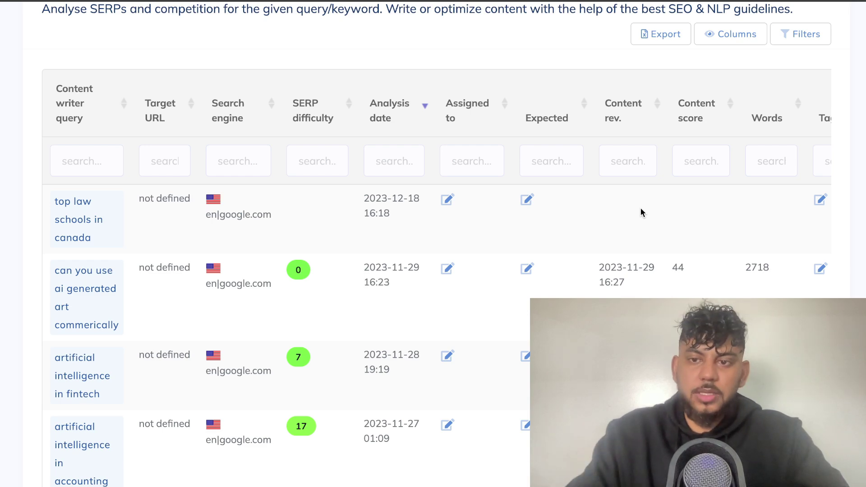
scroll(640, 209, right, 3)
scroll(641, 210, right, 1)
scroll(640, 210, left, 4)
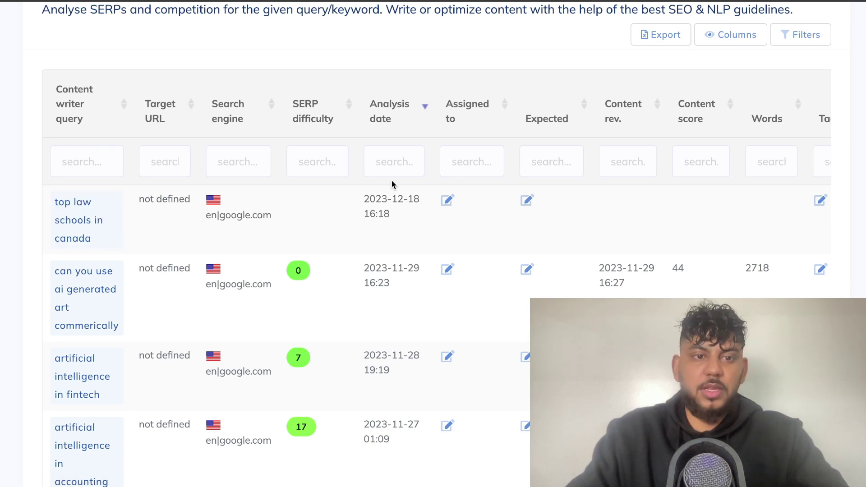
scroll(636, 210, right, 3)
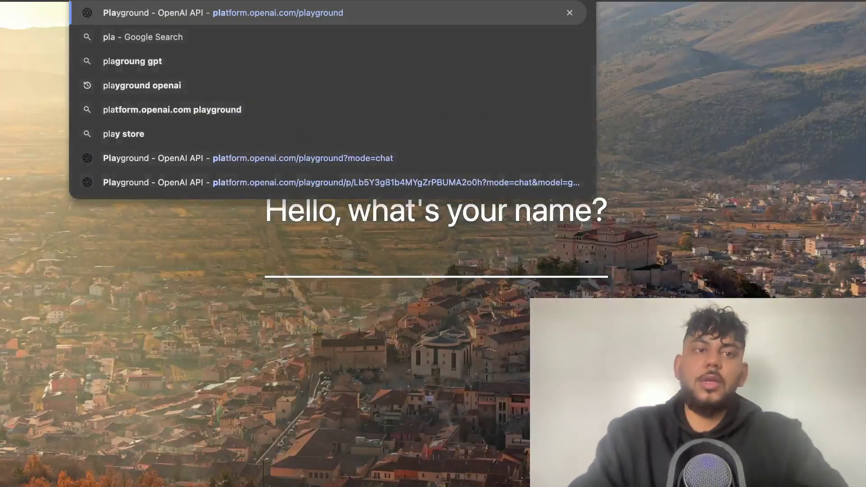
Step: Put the Playground in Chat mode on gpt-4-1106-preview with maximum length 2900 and temperature 0.74
key(Return)
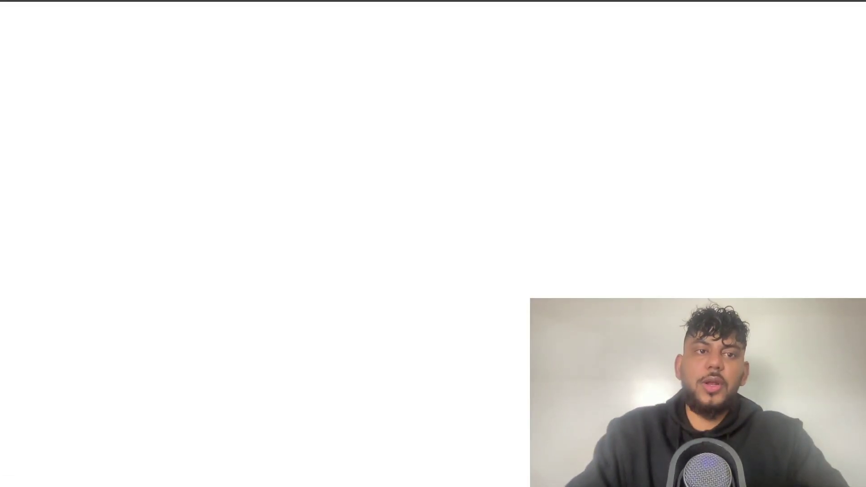
click(181, 21)
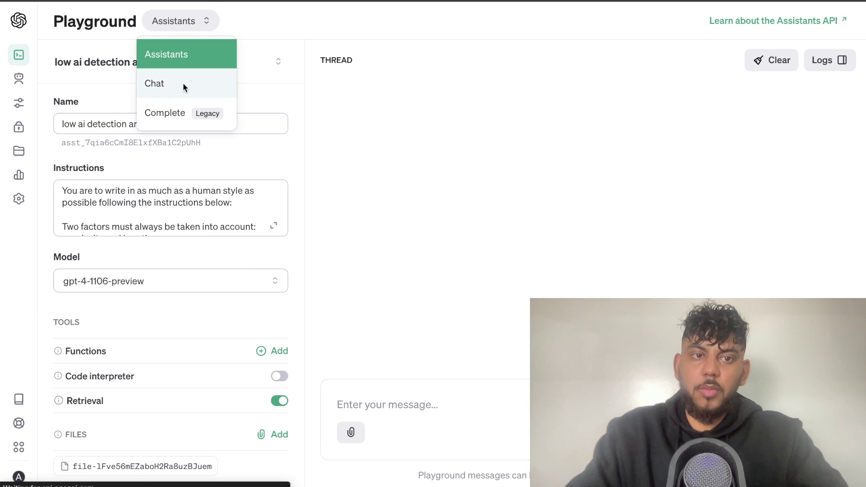
click(183, 84)
click(809, 87)
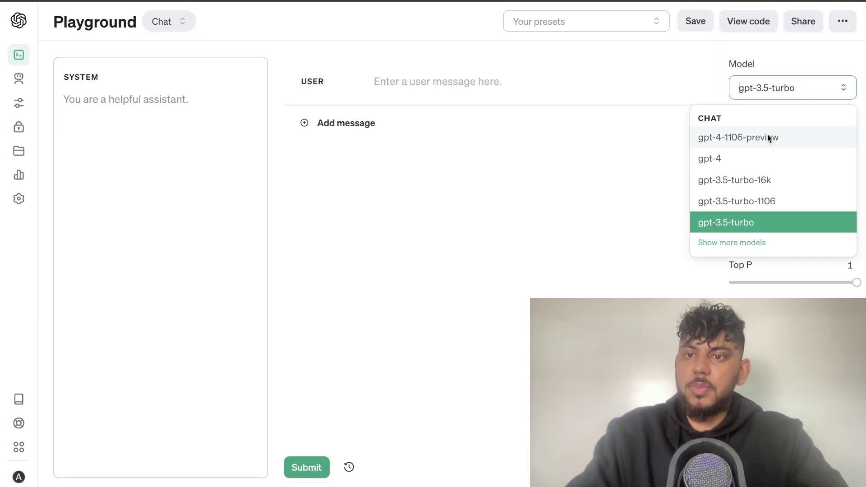
click(767, 135)
click(789, 91)
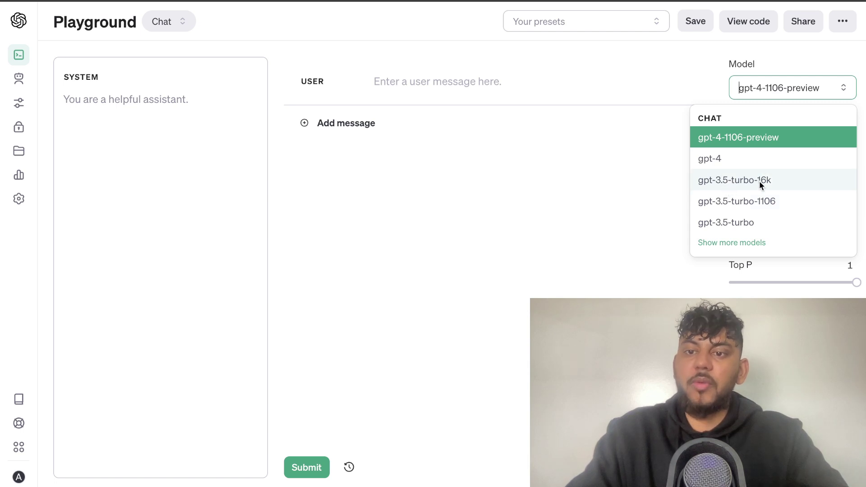
click(792, 90)
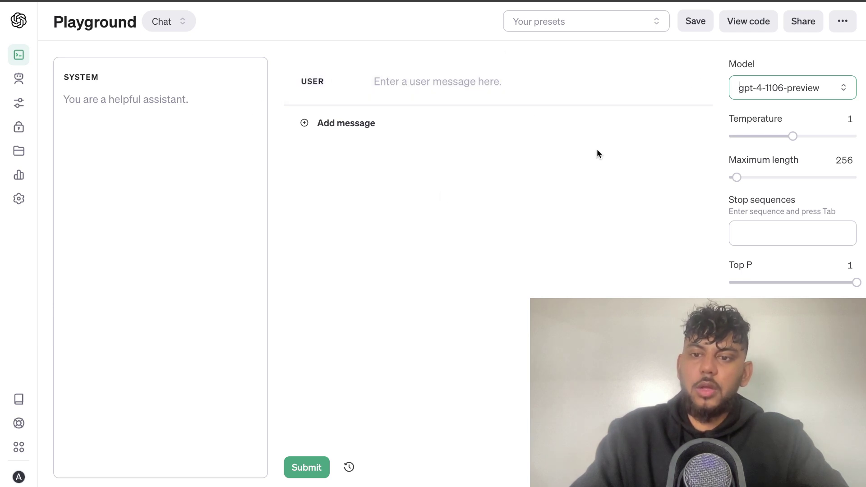
drag(737, 177, 819, 177)
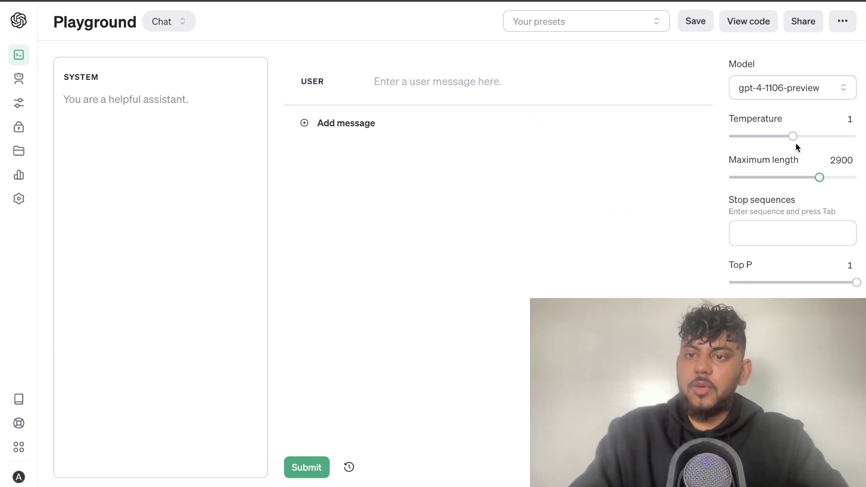
drag(787, 136, 776, 136)
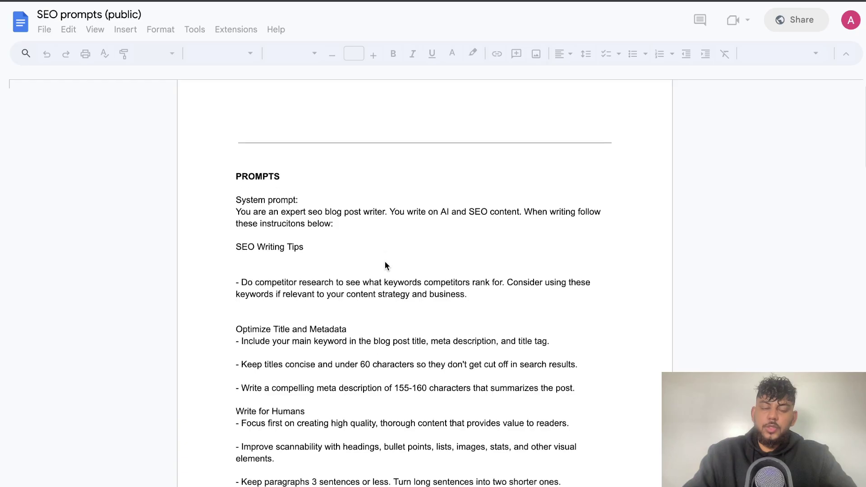
Step: Paste the SEO writing system prompt from Google Docs into the Playground's system message
scroll(385, 261, down, 15)
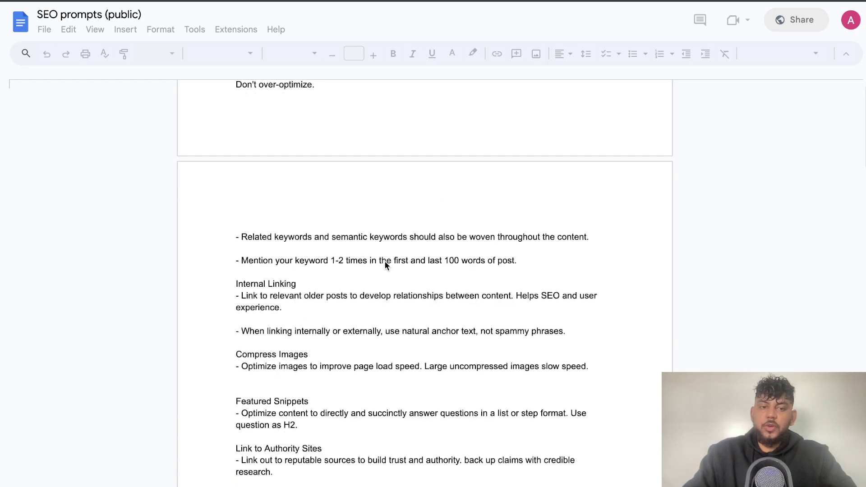
scroll(386, 266, down, 15)
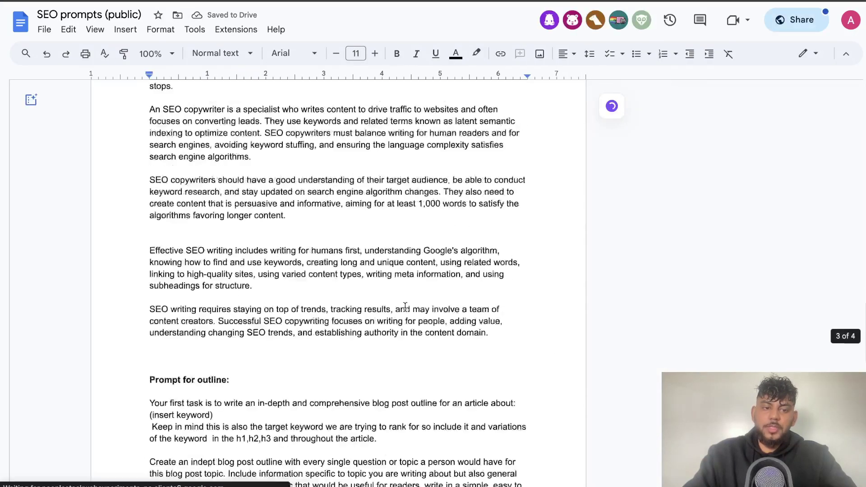
scroll(336, 244, up, 2)
drag(512, 268, 148, 241)
scroll(404, 141, up, 20)
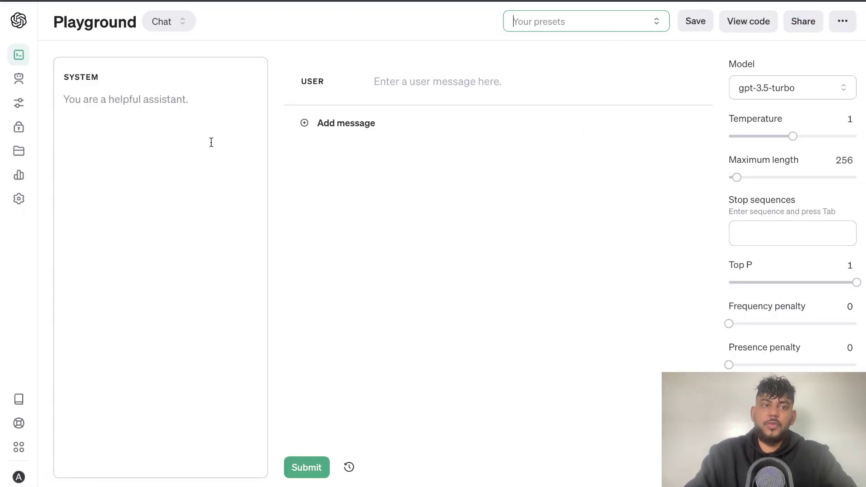
click(211, 141)
key(ctrl+v)
Step: Select and copy the two 'Prompt for outline' paragraphs from the SEO prompts doc
scroll(160, 271, up, 10)
click(509, 75)
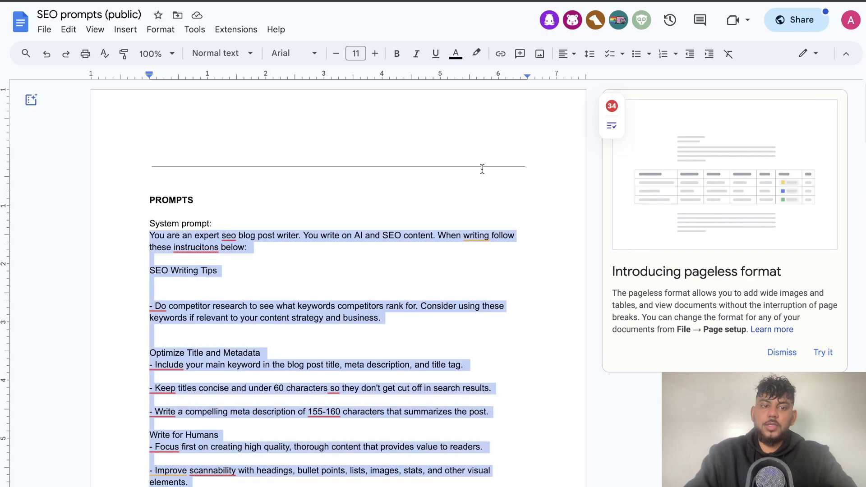
scroll(482, 168, down, 20)
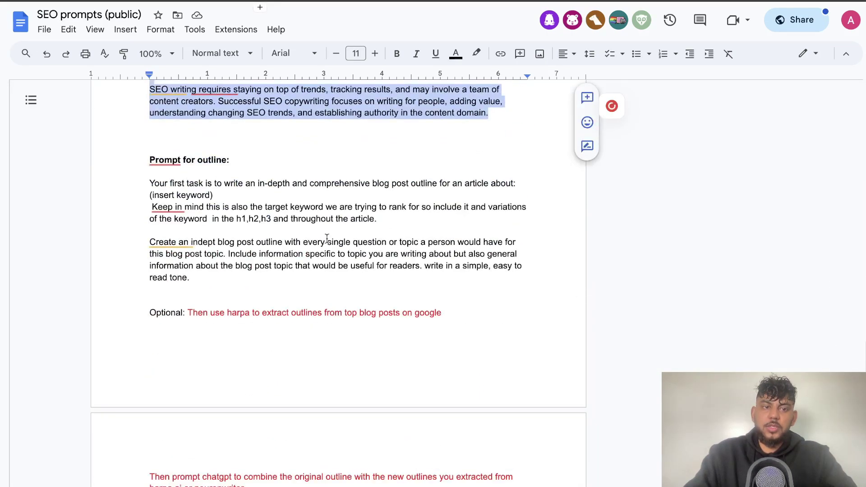
drag(210, 277, 152, 182)
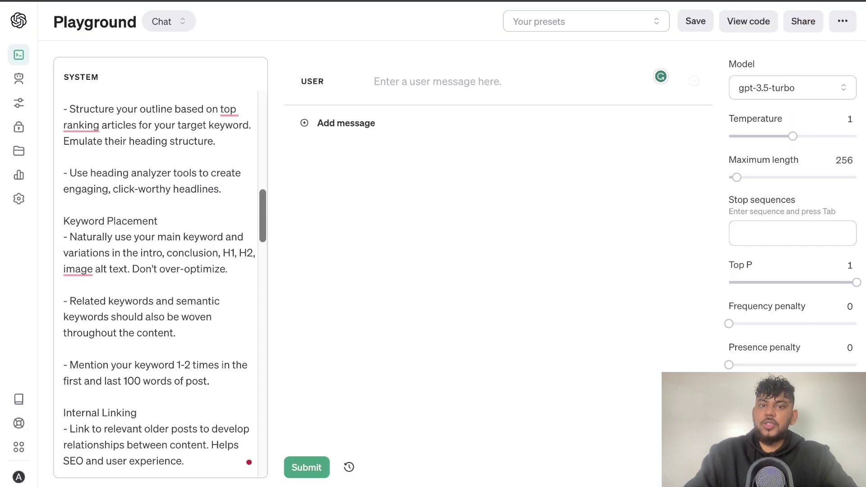
Step: Paste the copied outline prompt into the Playground's user message box
click(495, 78)
key(ctrl+v)
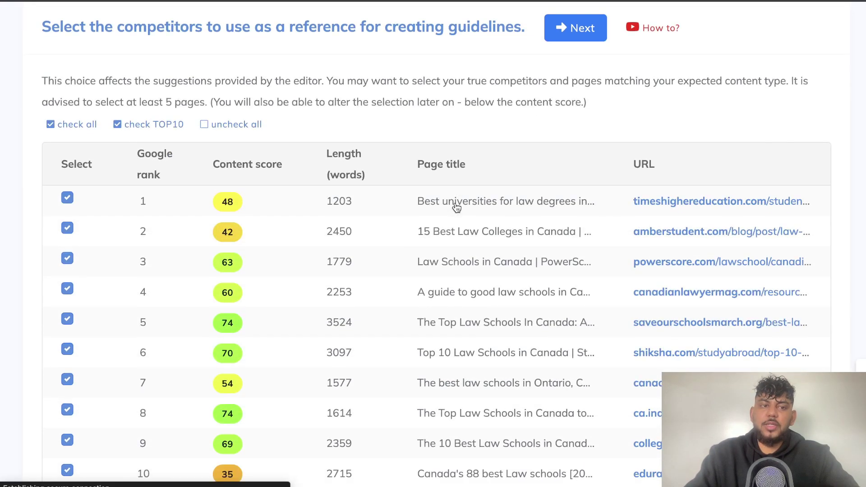
scroll(456, 207, down, 1)
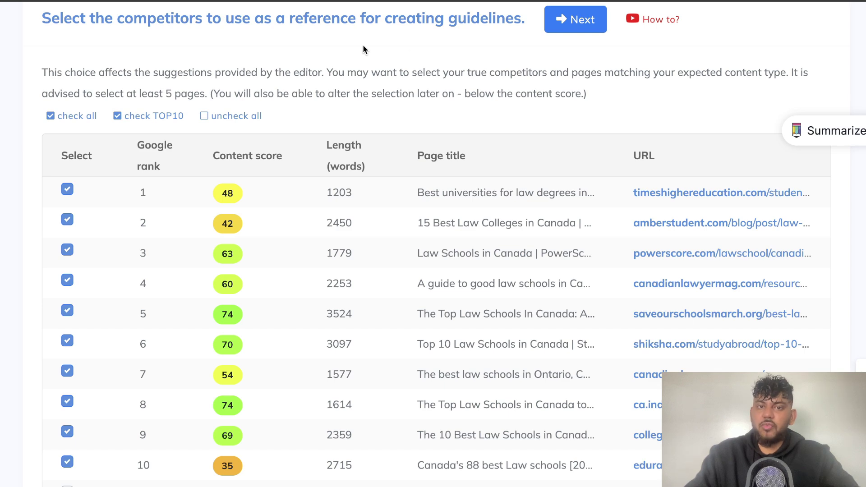
Step: Drop the rank-8 Indeed page, add the rank-13 Macleans ranking page, and continue
scroll(364, 144, down, 2)
scroll(365, 141, down, 2)
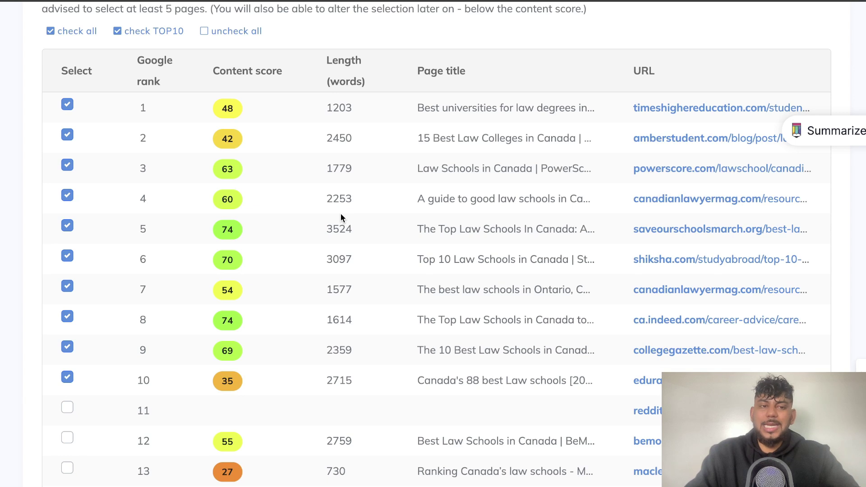
scroll(341, 217, down, 1)
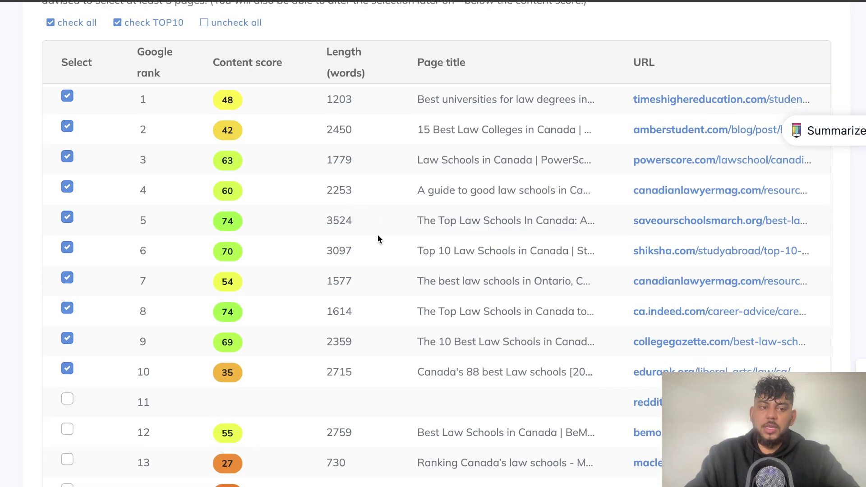
scroll(371, 266, down, 1)
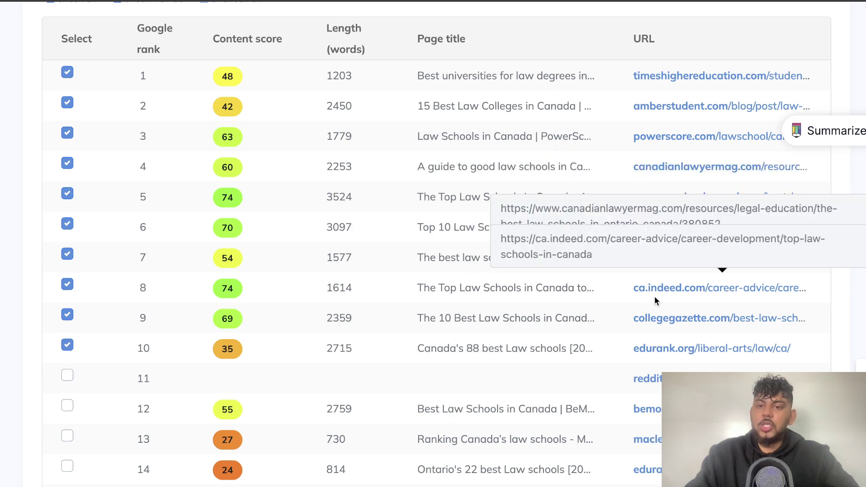
click(67, 284)
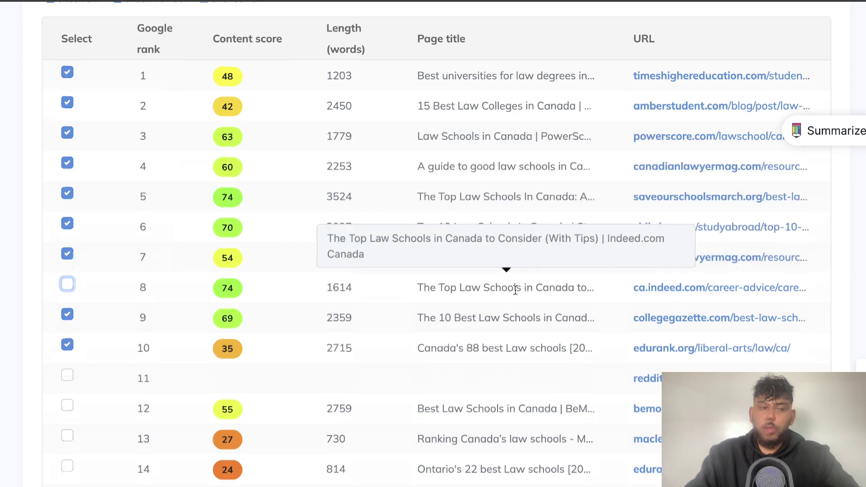
scroll(516, 294, down, 1)
scroll(515, 294, down, 3)
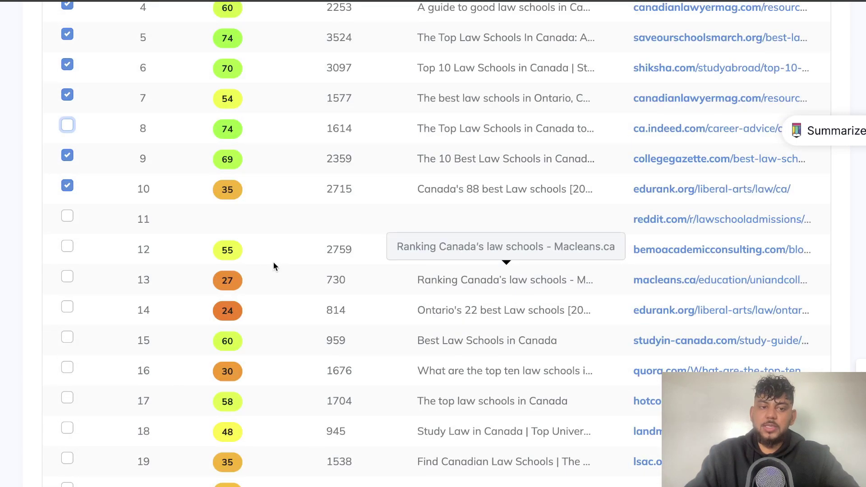
click(67, 277)
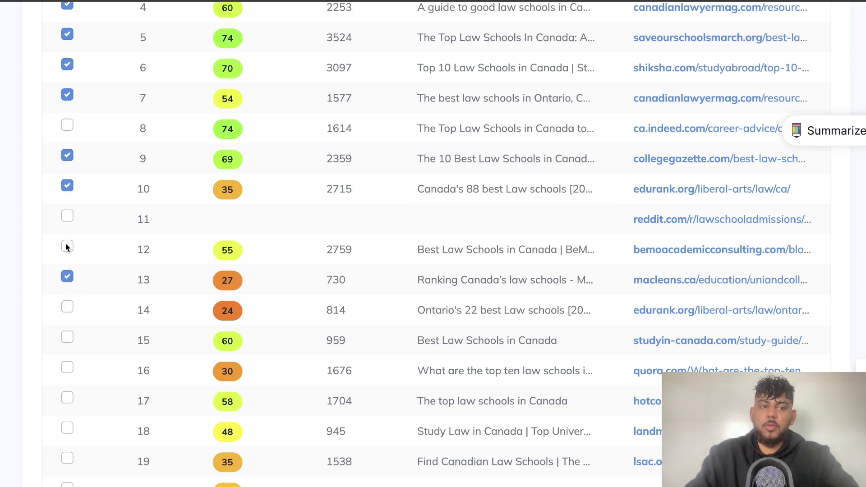
scroll(369, 223, up, 10)
scroll(432, 229, down, 6)
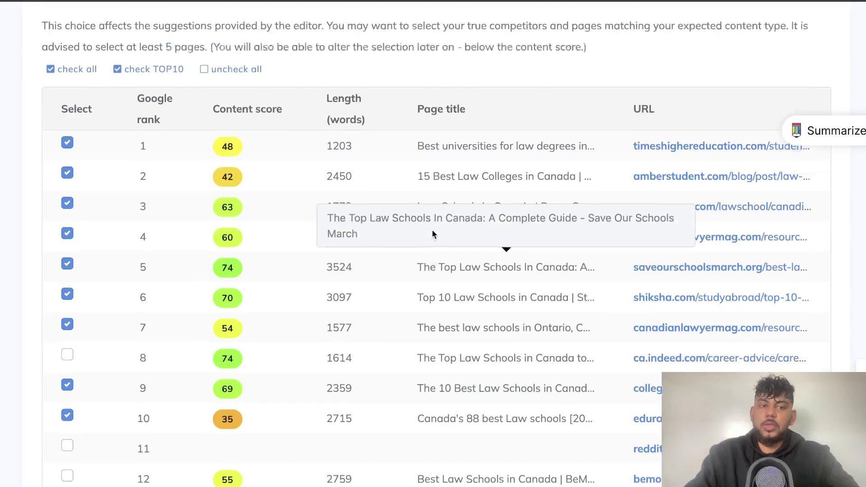
scroll(529, 154, up, 5)
click(559, 138)
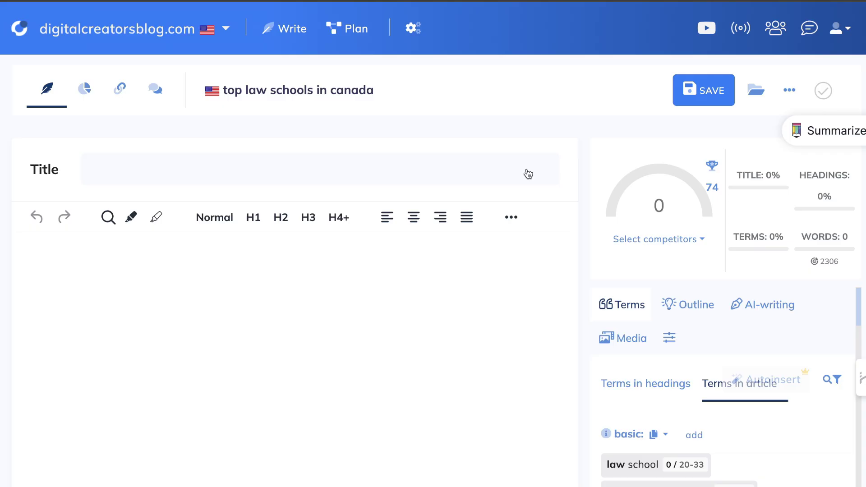
Step: Try auto-inserting the unused terms, then dismiss the plan upgrade notice
scroll(526, 174, down, 3)
scroll(692, 212, down, 3)
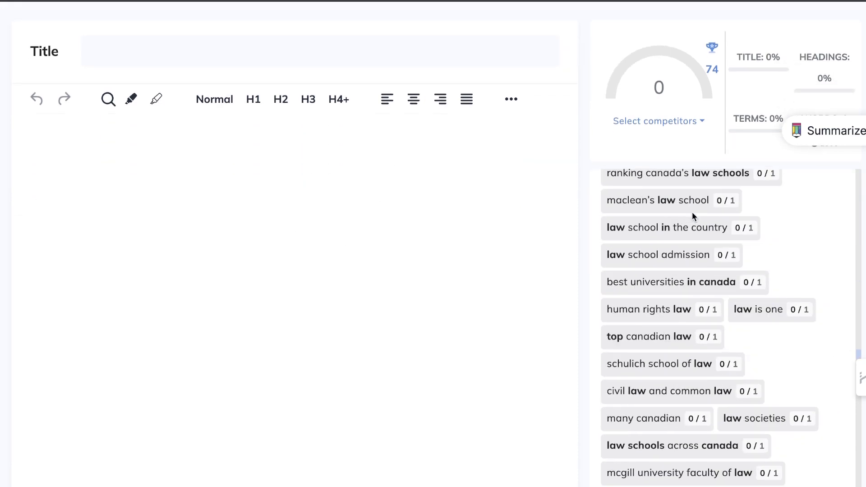
scroll(692, 212, up, 5)
scroll(691, 212, down, 3)
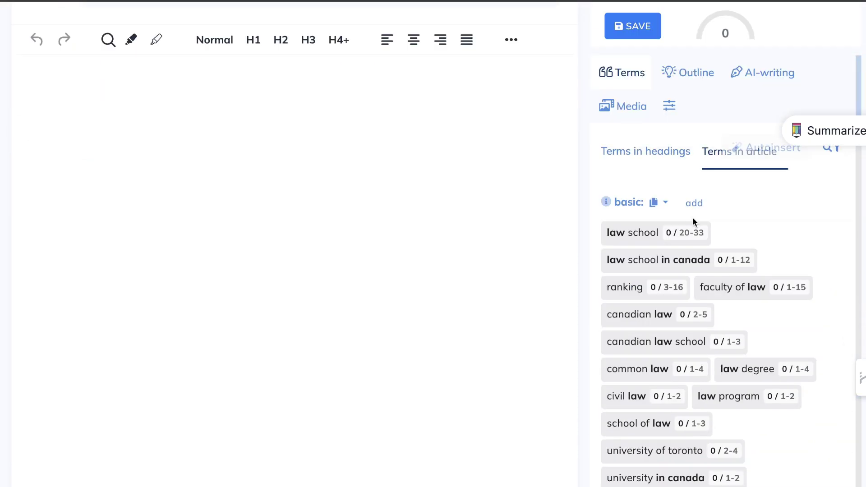
click(713, 150)
click(716, 181)
Step: Show the article-body terms and copy them as 'Terms with suggested uses'
click(725, 170)
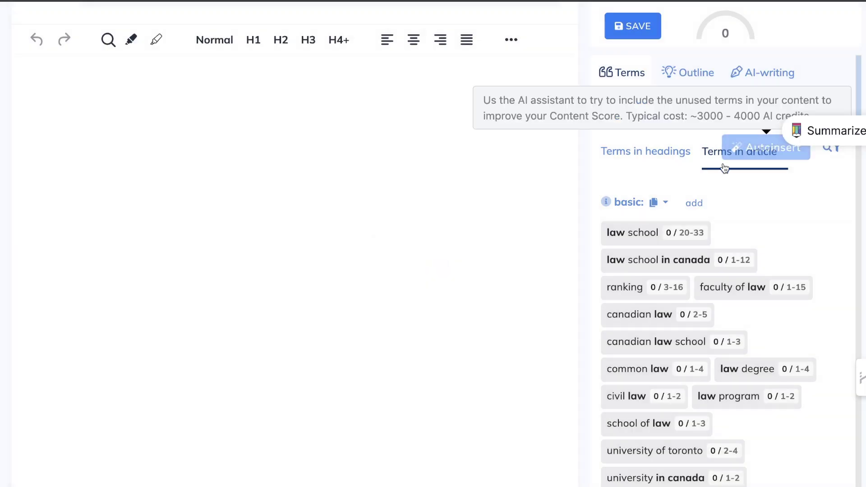
scroll(751, 208, down, 15)
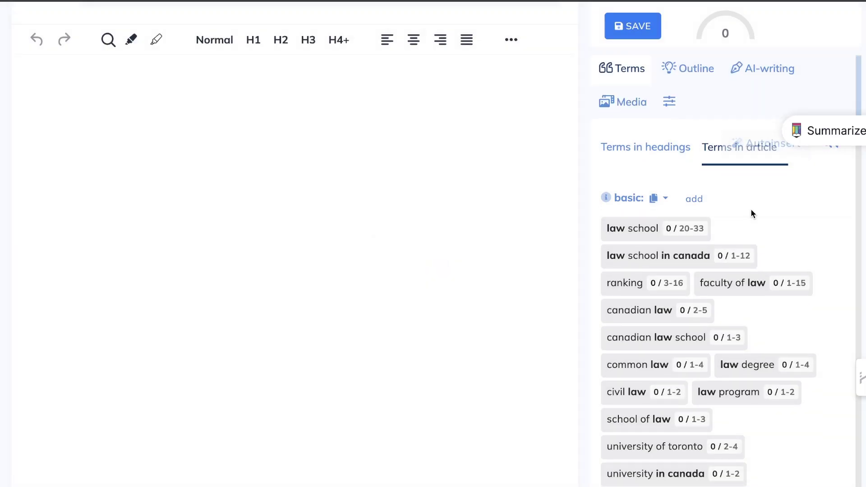
scroll(753, 315, down, 1)
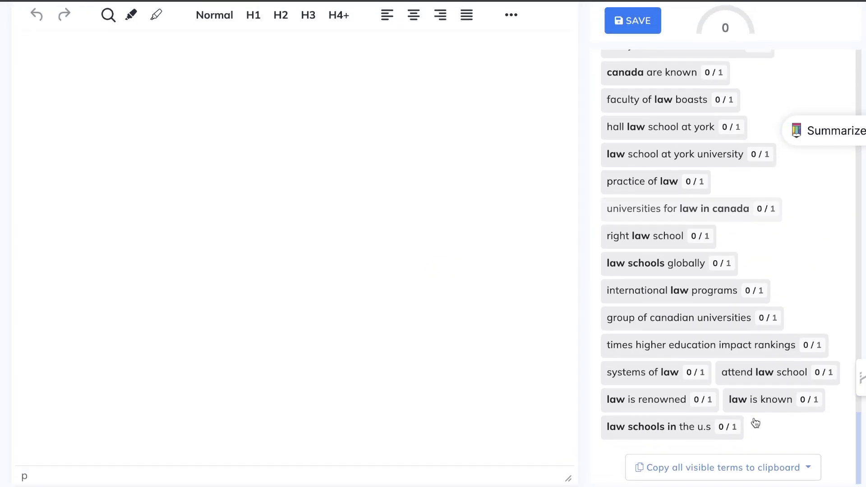
click(734, 470)
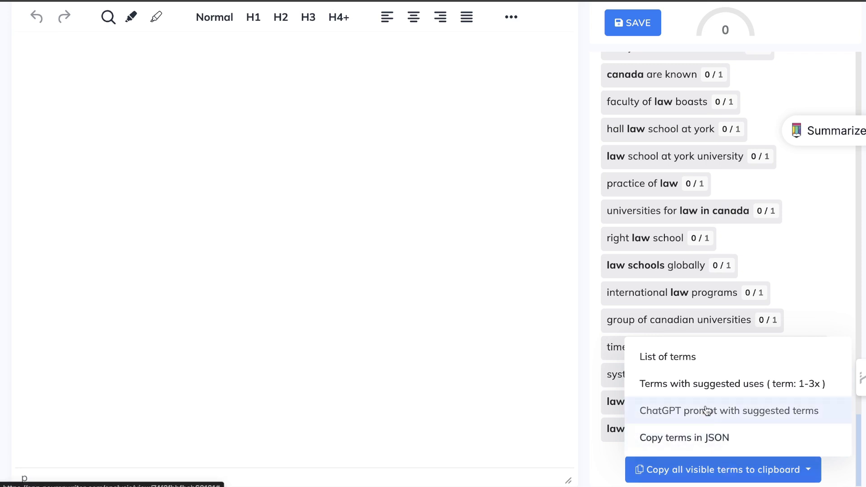
click(686, 391)
scroll(688, 295, up, 5)
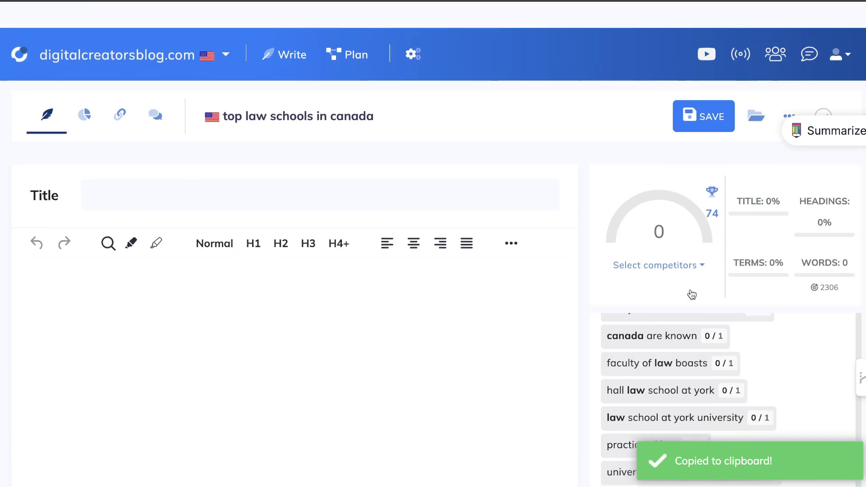
scroll(691, 315, up, 6)
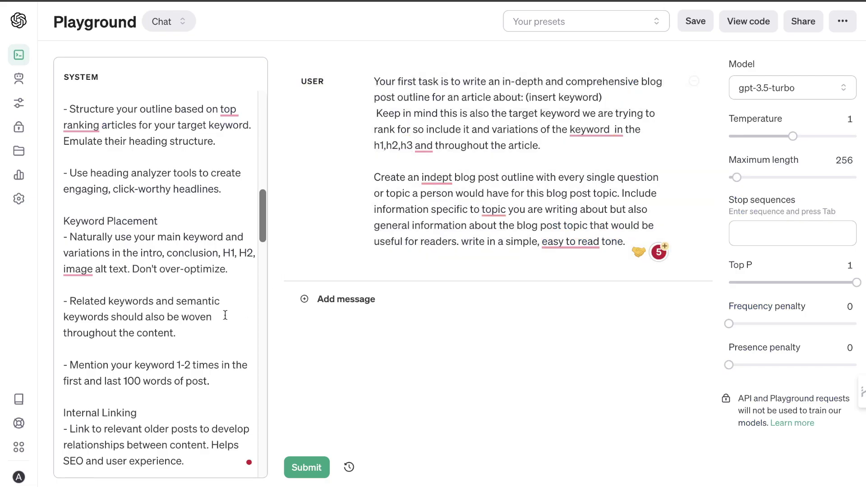
Step: Append the keyword-inclusion reminder and the NeuronWriter term list to the end of the system prompt
scroll(155, 413, down, 10)
scroll(155, 412, down, 5)
click(221, 458)
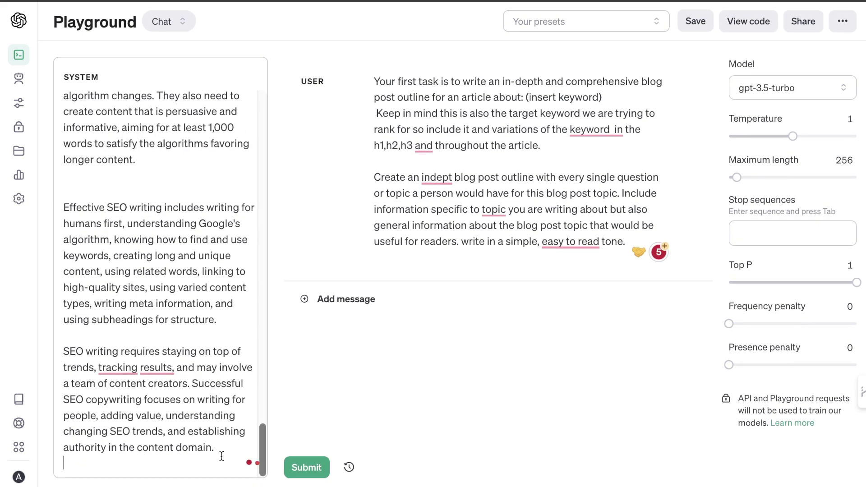
key(Return)
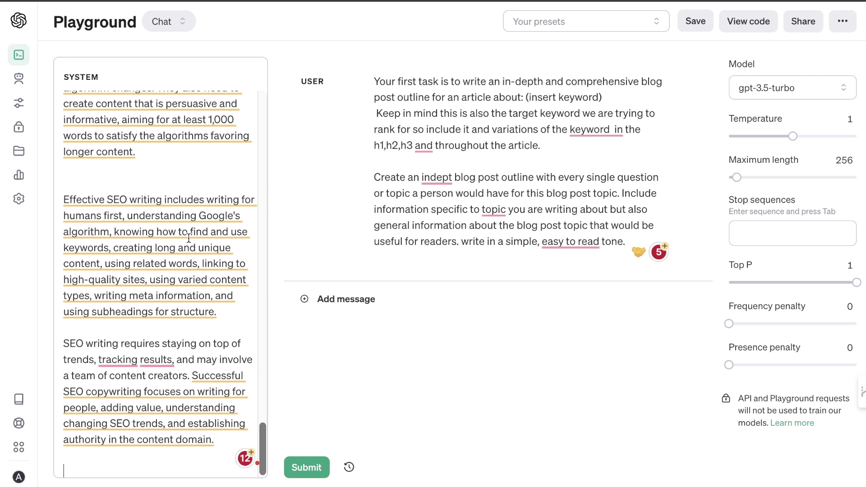
key(ctrl+v)
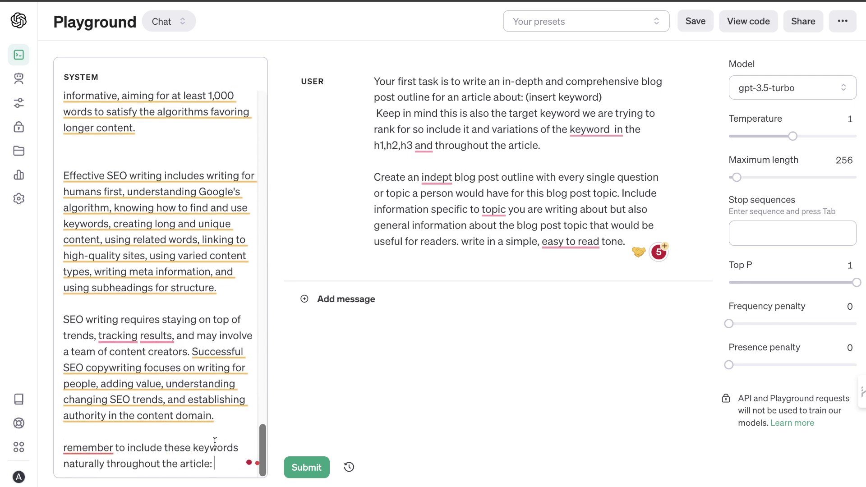
key(ctrl+v)
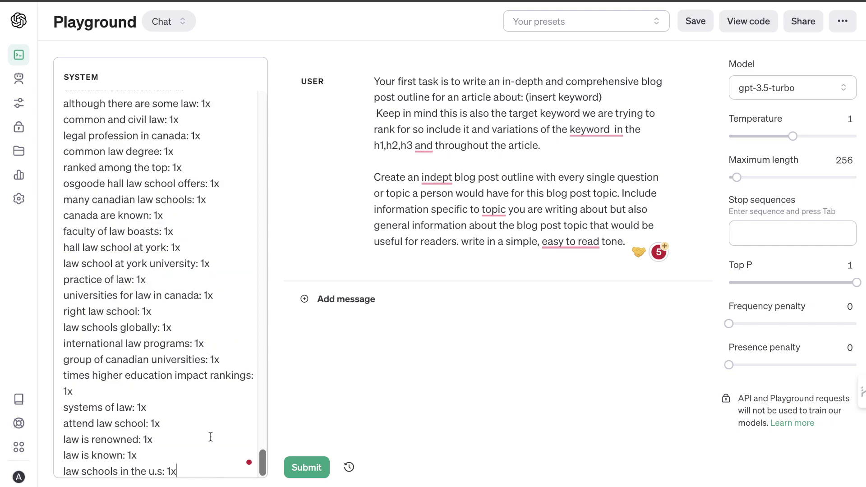
Step: Delete the '(insert keyword)' placeholder from the user message
scroll(208, 437, up, 20)
scroll(191, 351, up, 20)
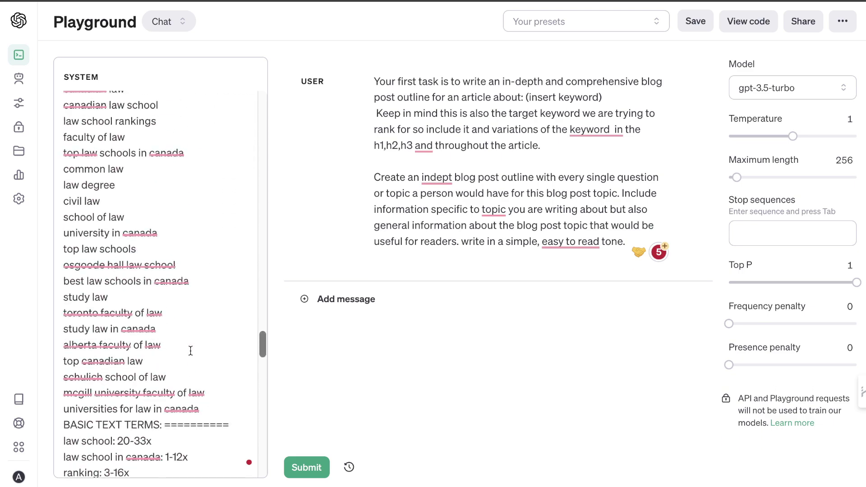
scroll(190, 351, down, 6)
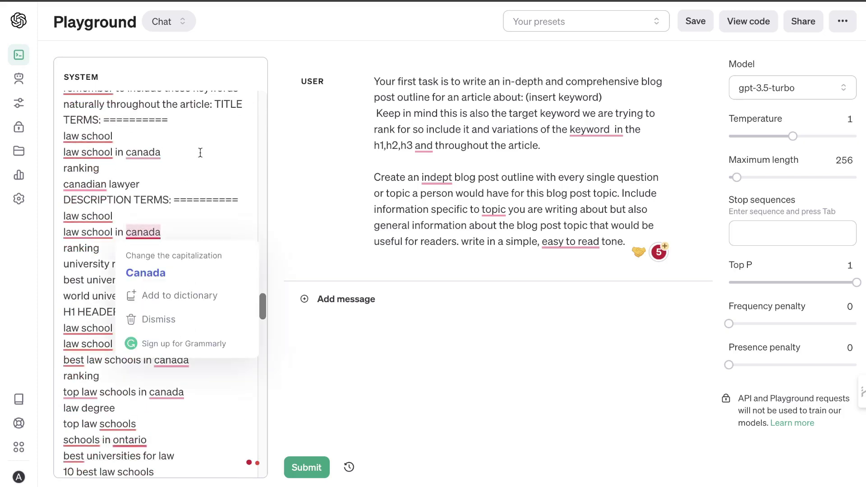
scroll(205, 195, down, 3)
scroll(216, 237, down, 15)
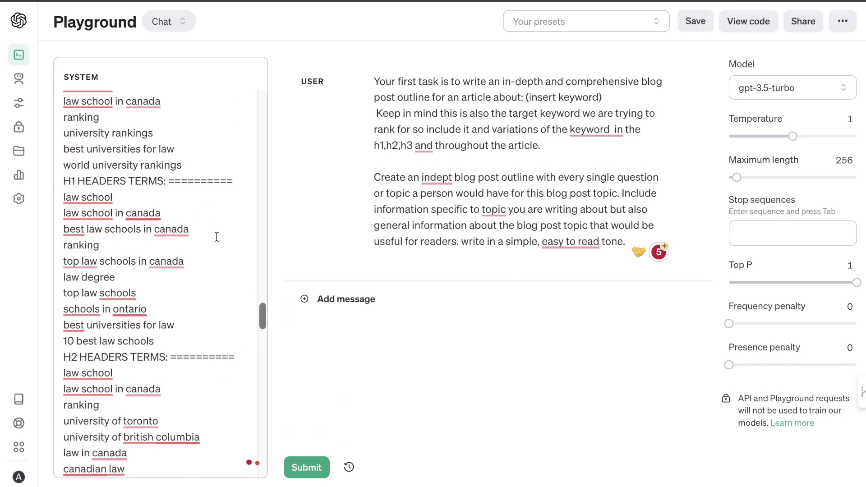
scroll(216, 236, down, 9)
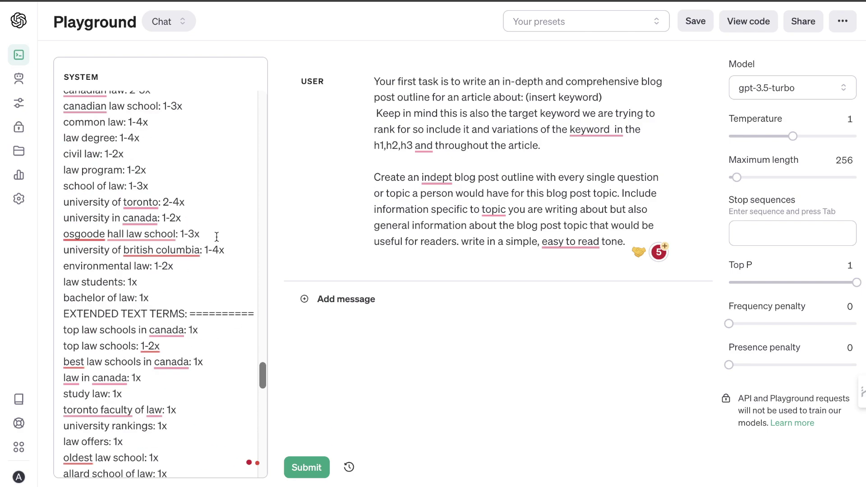
scroll(216, 236, down, 13)
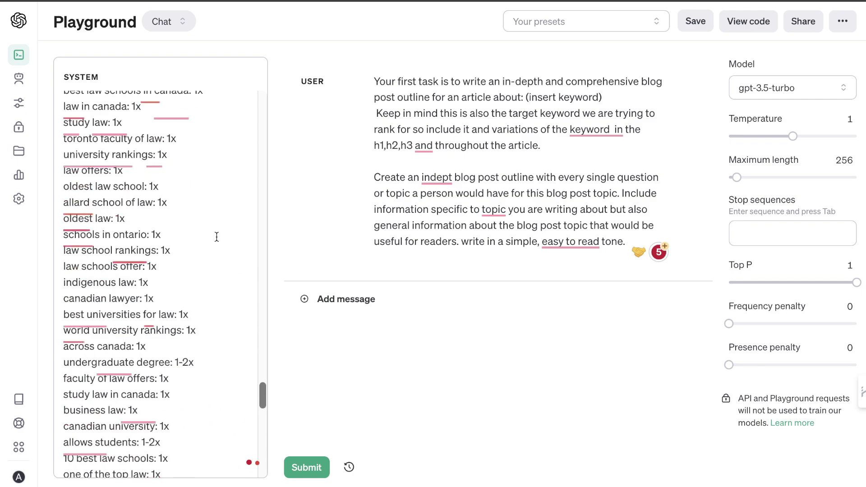
scroll(216, 236, down, 10)
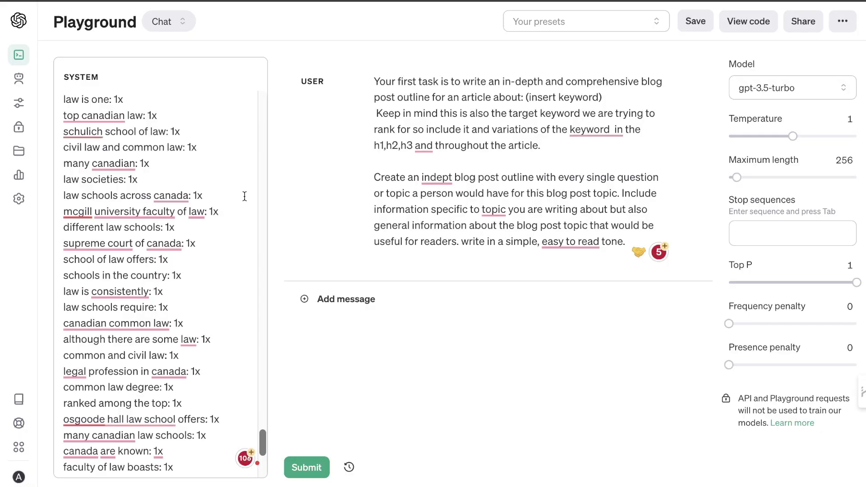
scroll(169, 234, up, 10)
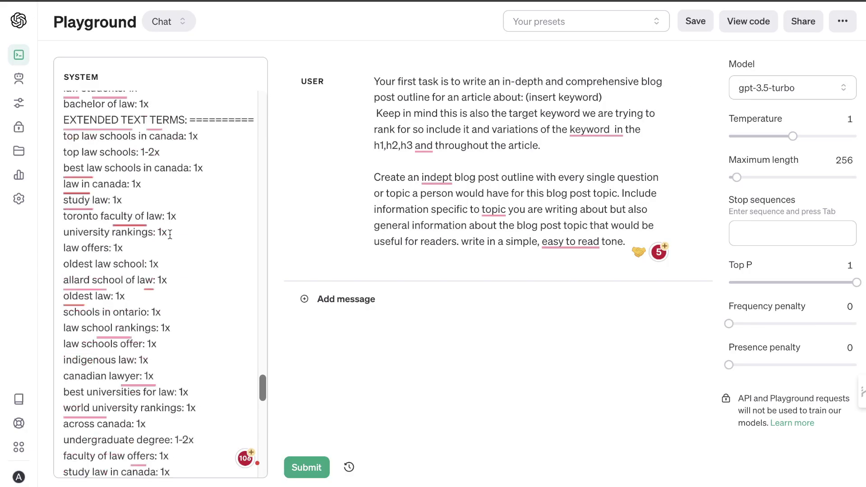
scroll(169, 233, up, 15)
scroll(170, 233, down, 3)
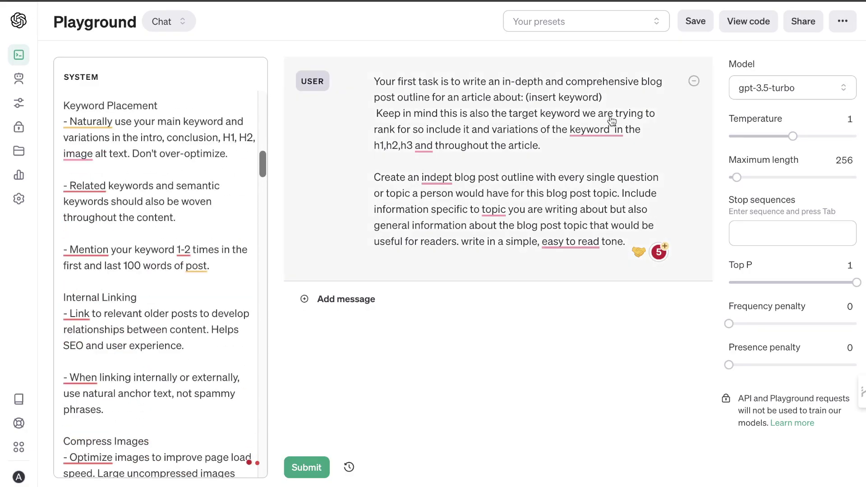
drag(614, 97, 545, 98)
key(BackSpace)
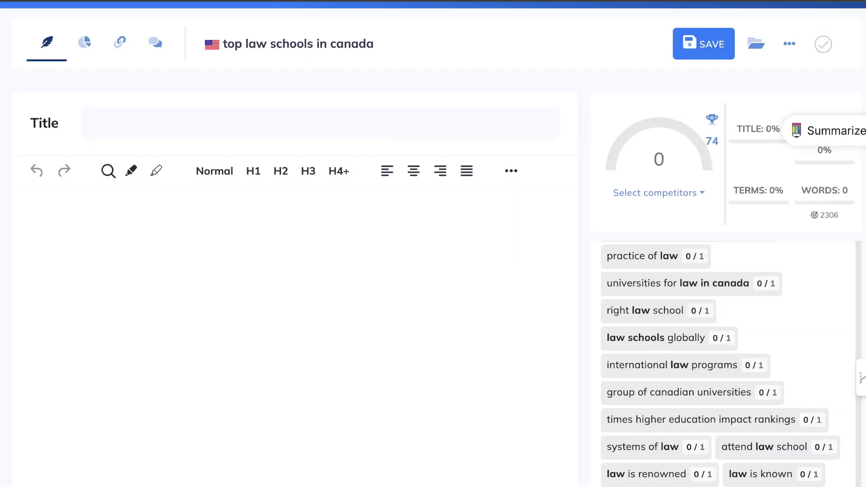
Step: Copy the 'top law schools in canada' keyword and set gpt-4-1106-preview, maximum length 2282, temperature 0.64
drag(223, 44, 416, 56)
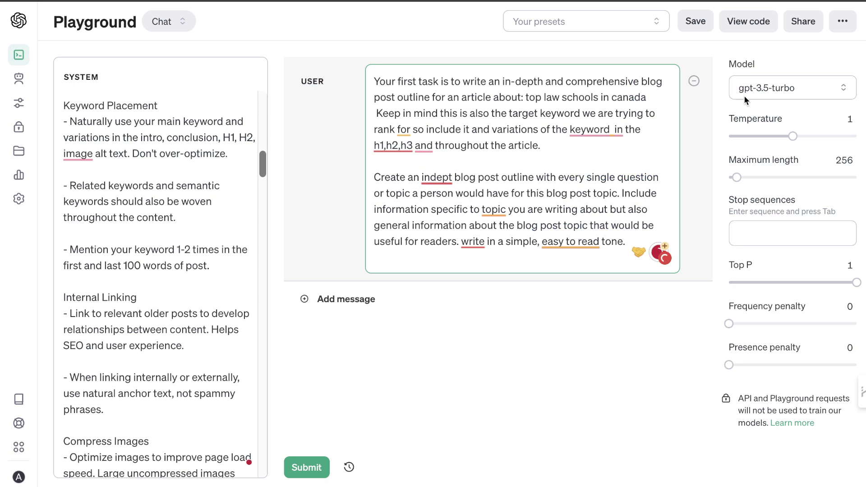
click(744, 93)
click(740, 133)
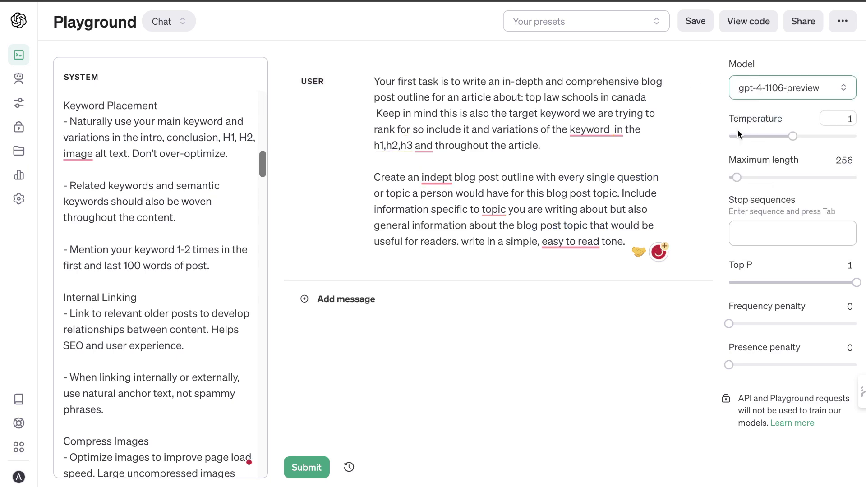
drag(740, 178, 800, 178)
drag(793, 136, 768, 136)
Step: Generate the blog post outline and select the reply to copy it
click(298, 467)
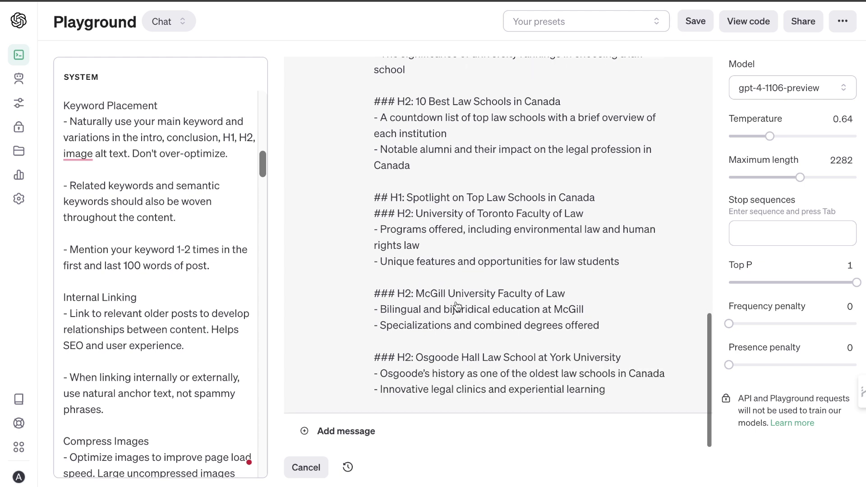
drag(457, 306, 429, 58)
scroll(431, 255, down, 5)
scroll(431, 255, down, 15)
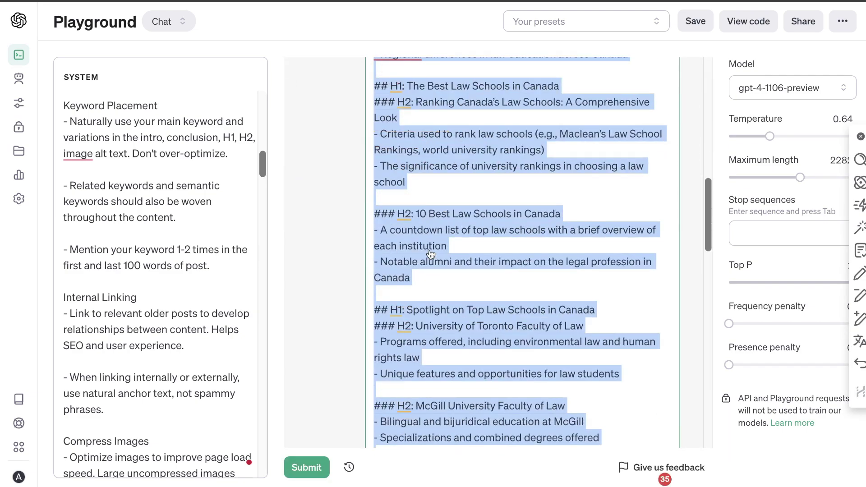
click(430, 252)
scroll(429, 249, down, 8)
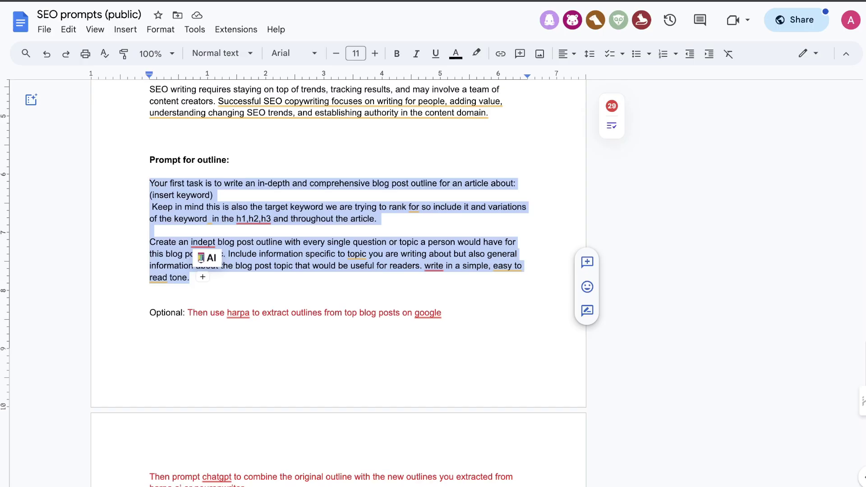
Step: Select and copy the 'Prompt for full article' paragraph in the SEO prompts doc
scroll(407, 194, down, 10)
scroll(362, 217, up, 3)
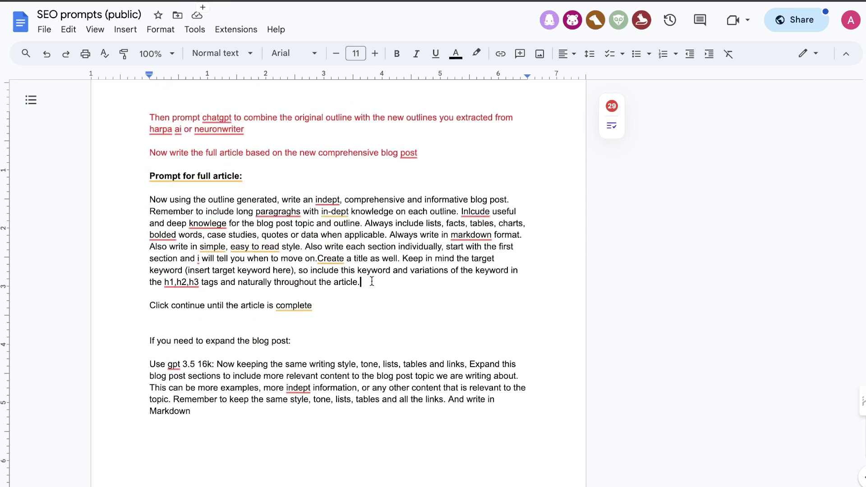
drag(361, 284, 144, 195)
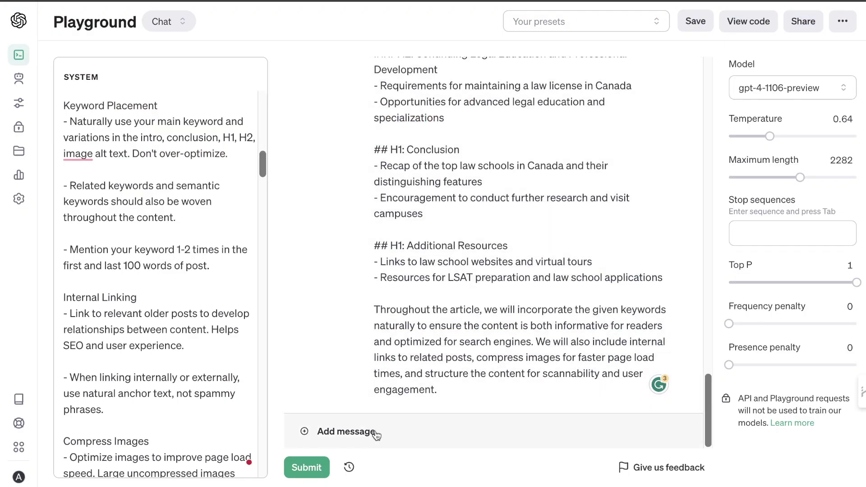
Step: Add a new user message containing the full-article prompt, then scroll back up to the outline
click(374, 432)
key(ctrl+v)
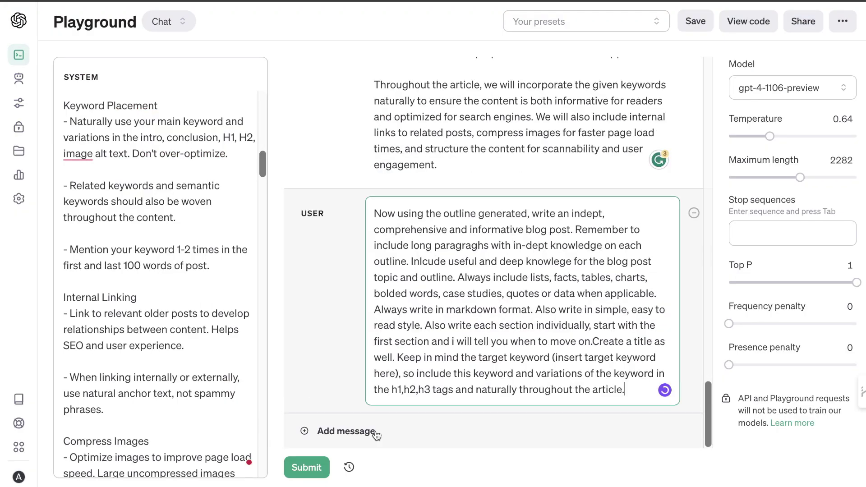
scroll(523, 226, up, 6)
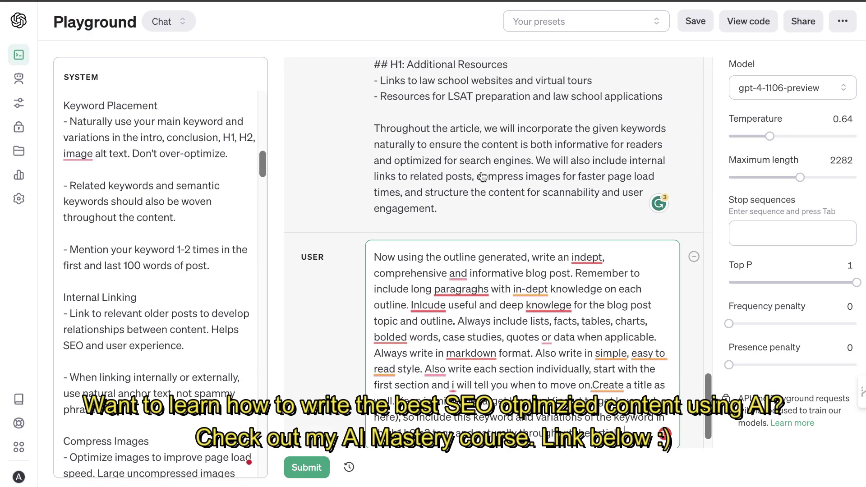
scroll(516, 182, up, 8)
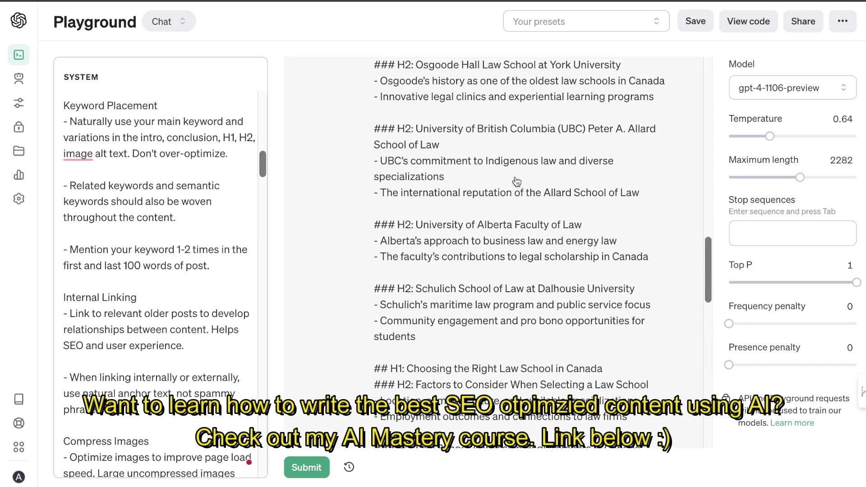
scroll(517, 182, up, 8)
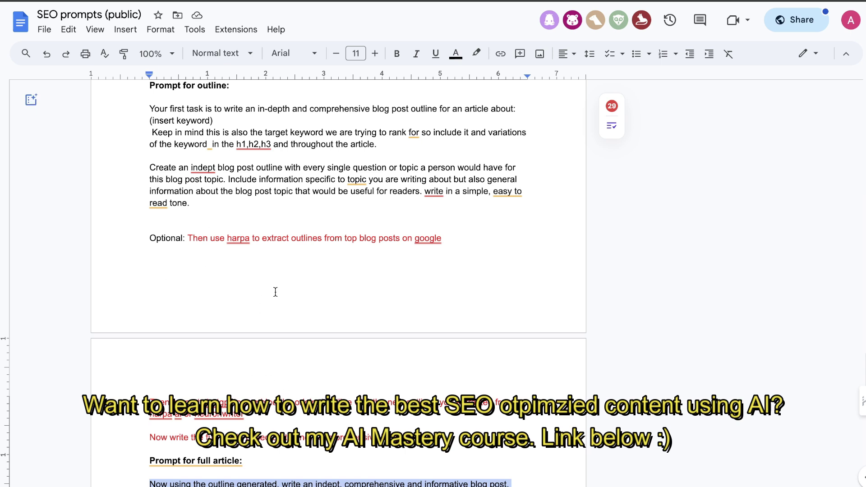
Step: Scroll through the SEO prompts doc past the outline and full-article prompts
scroll(275, 292, down, 1)
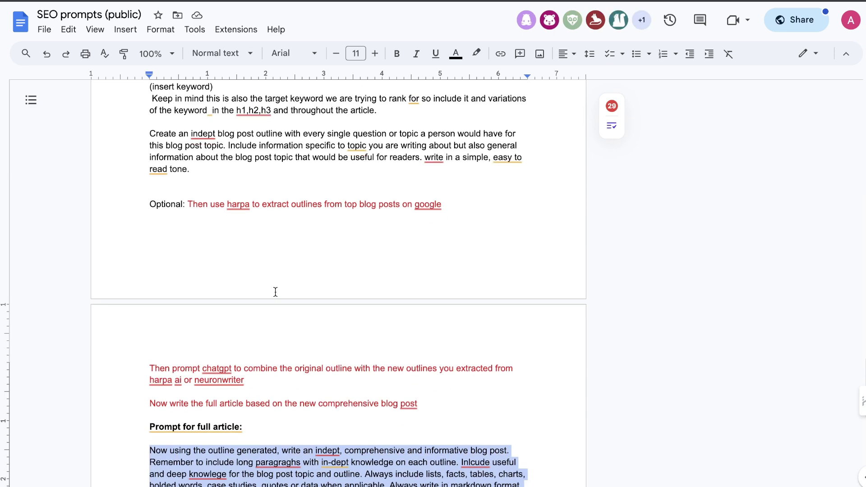
scroll(252, 224, down, 1)
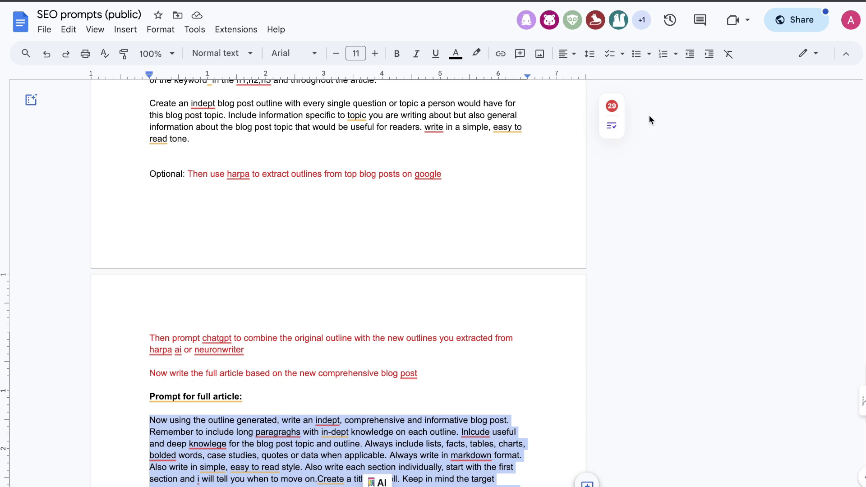
key(ctrl+Tab)
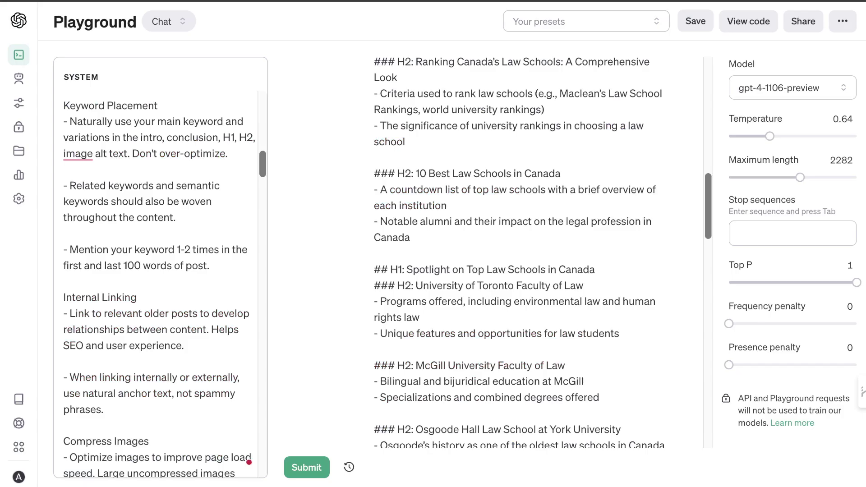
scroll(551, 210, up, 5)
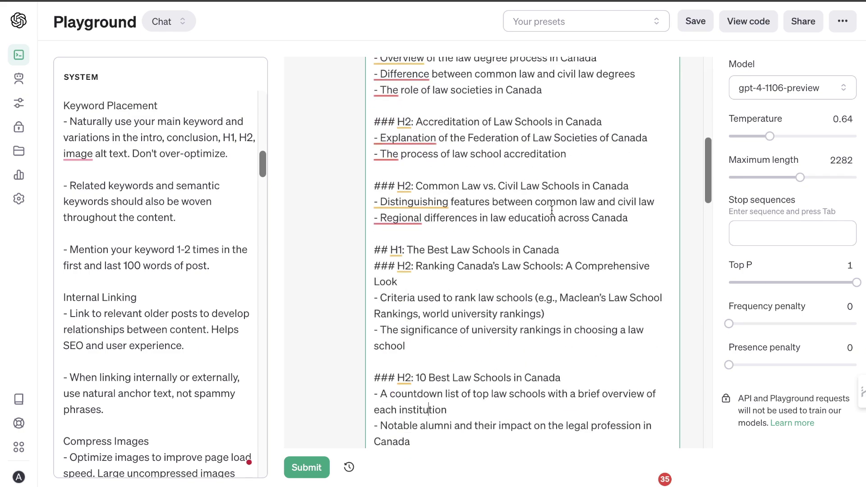
scroll(553, 212, down, 15)
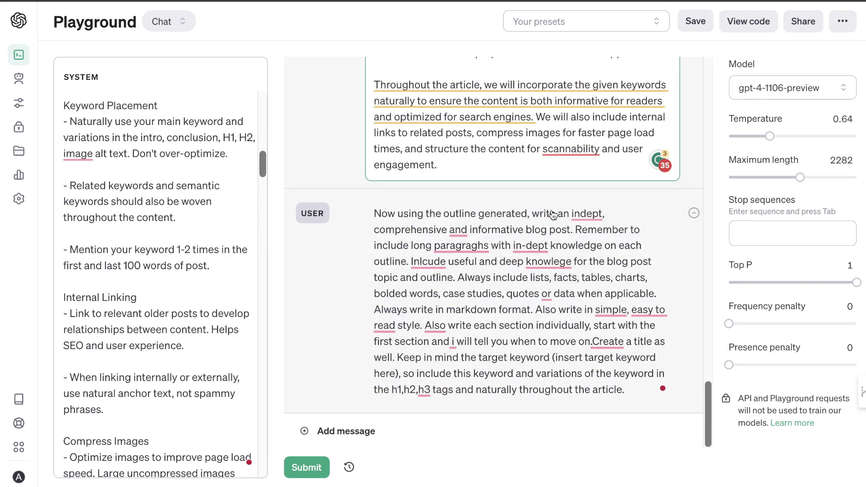
scroll(552, 213, up, 7)
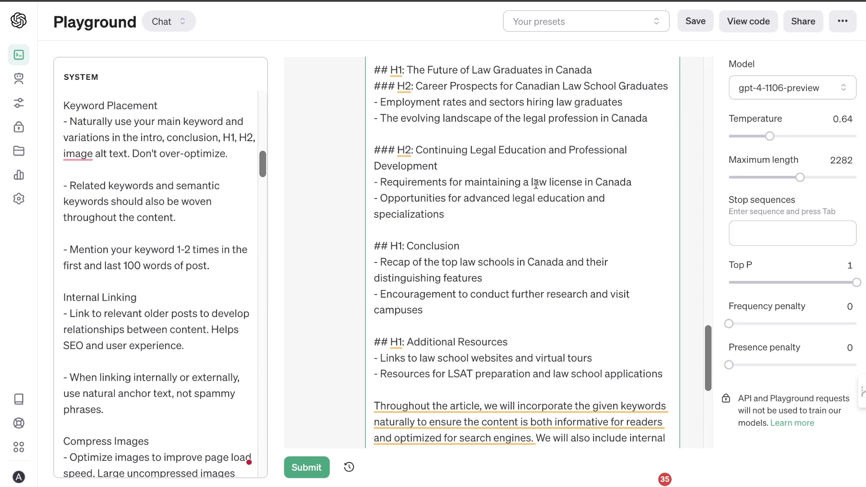
scroll(536, 184, down, 3)
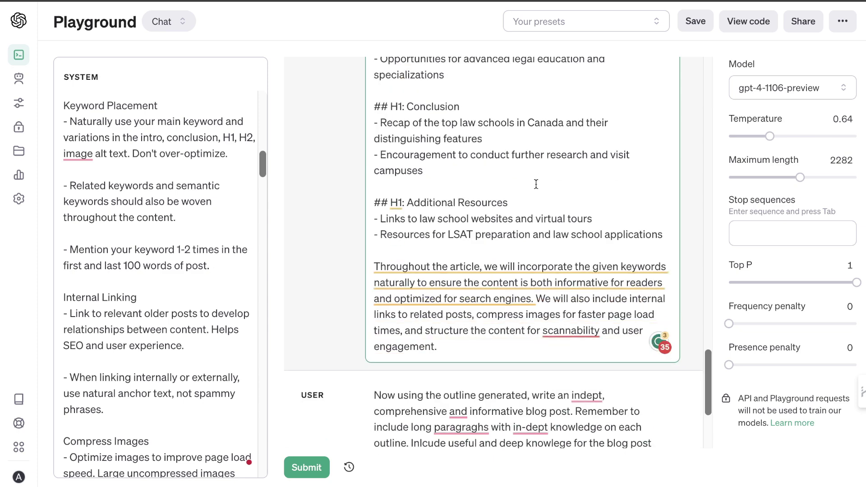
scroll(535, 184, up, 9)
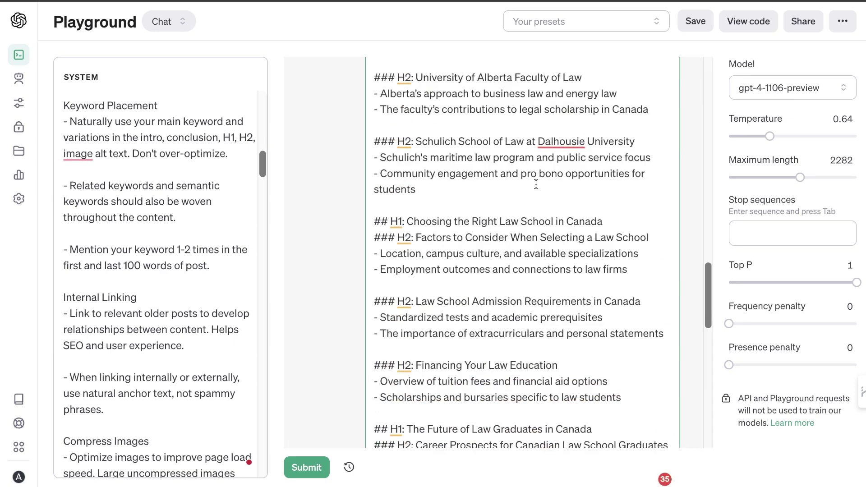
scroll(534, 185, down, 12)
click(506, 280)
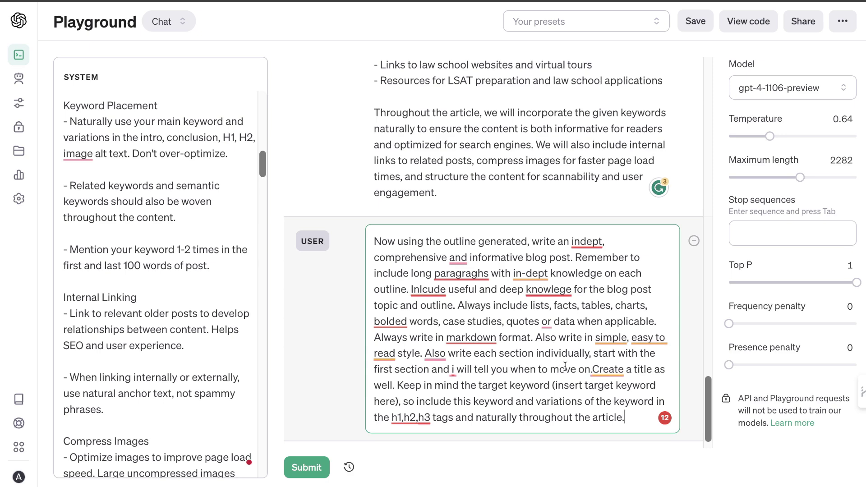
Step: Delete the 'Also write each section… move on.' instruction from the end of the prompt
drag(591, 369, 429, 356)
key(BackSpace)
key(BackSpace)
key(BackSpace)
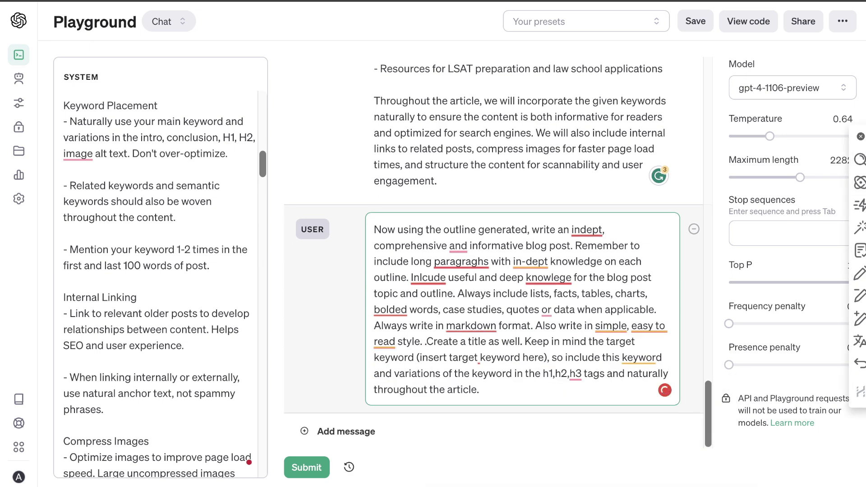
click(520, 390)
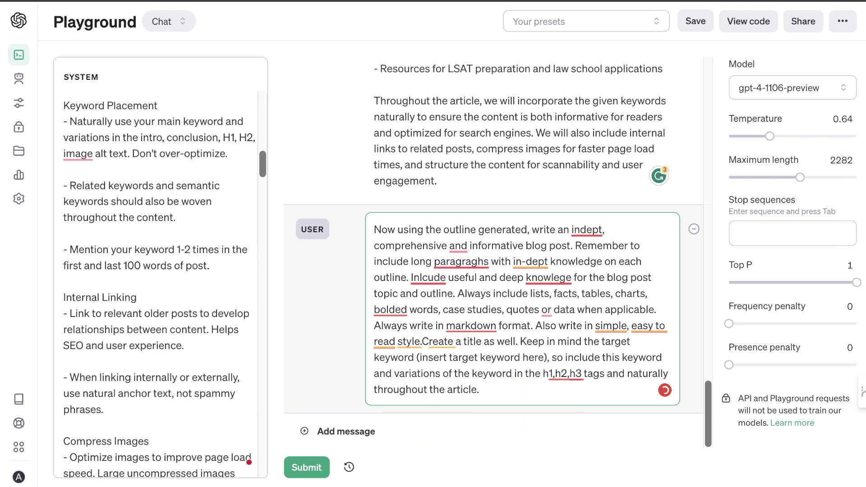
Step: Generate the article 'Unveiling the Prestigious Institutions: A Guide to the Top Law Schools in Canada' and select it
click(316, 470)
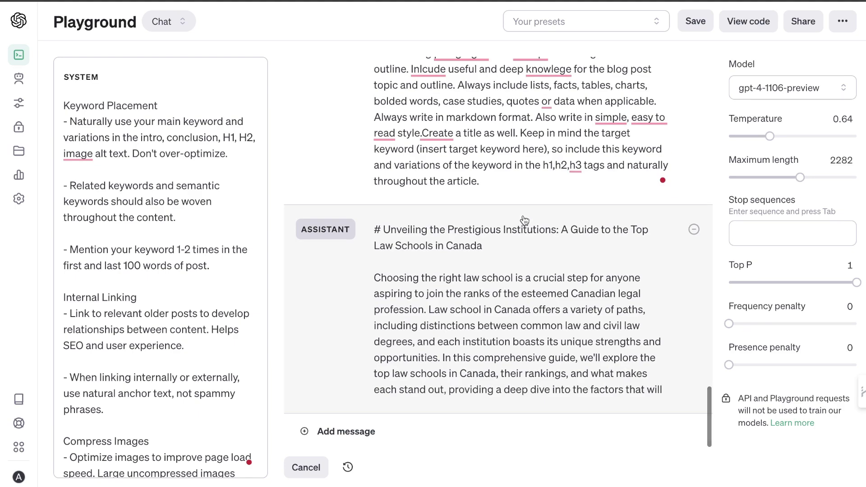
scroll(175, 382, down, 8)
scroll(175, 383, down, 20)
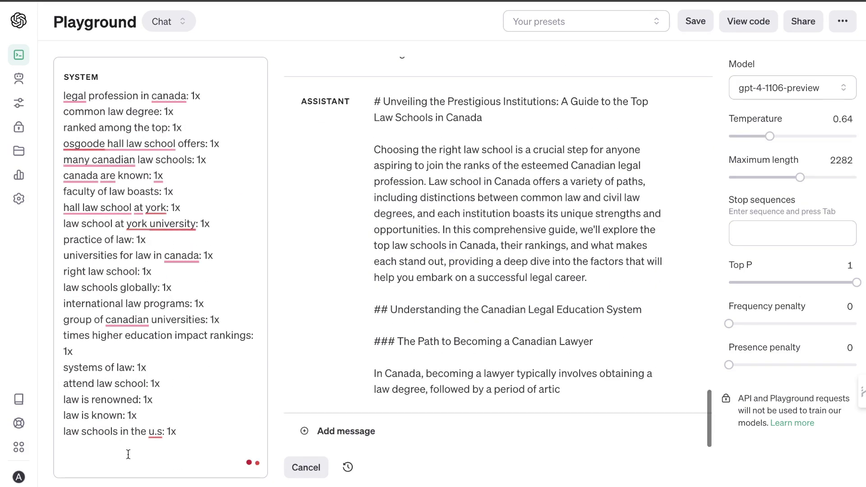
scroll(426, 120, up, 5)
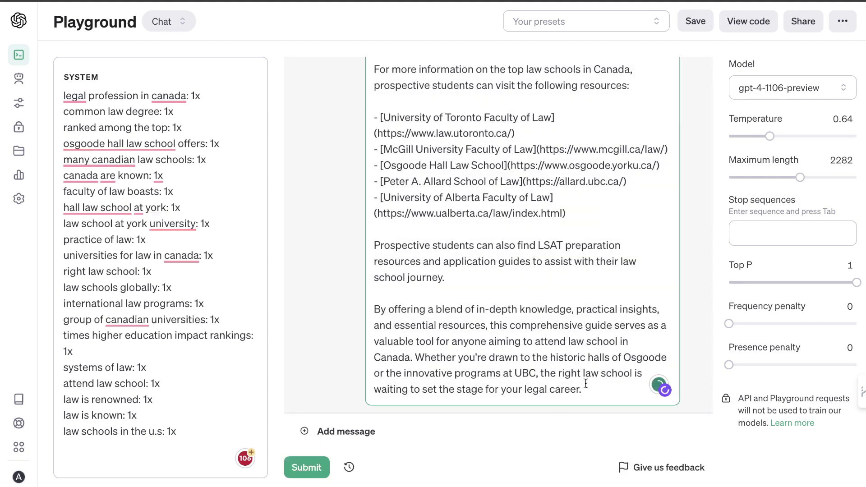
drag(587, 386, 374, 411)
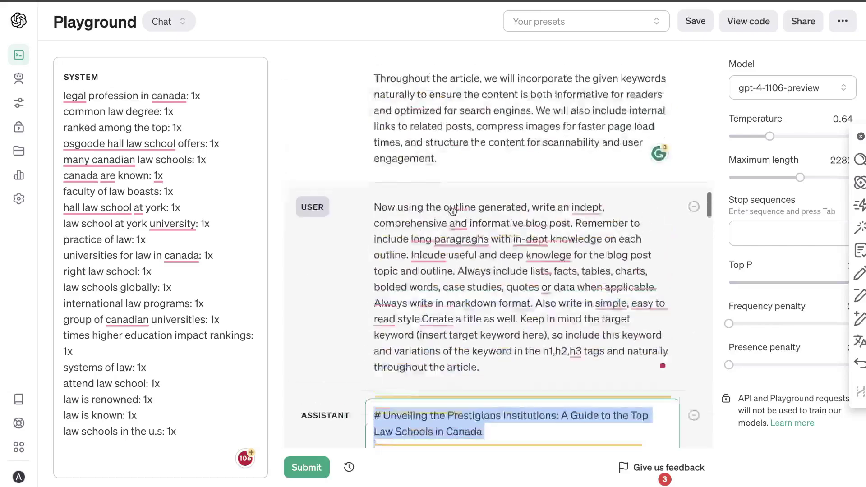
Step: Check the selected article's word count with Word Counter Plus
scroll(436, 313, down, 5)
right_click(436, 312)
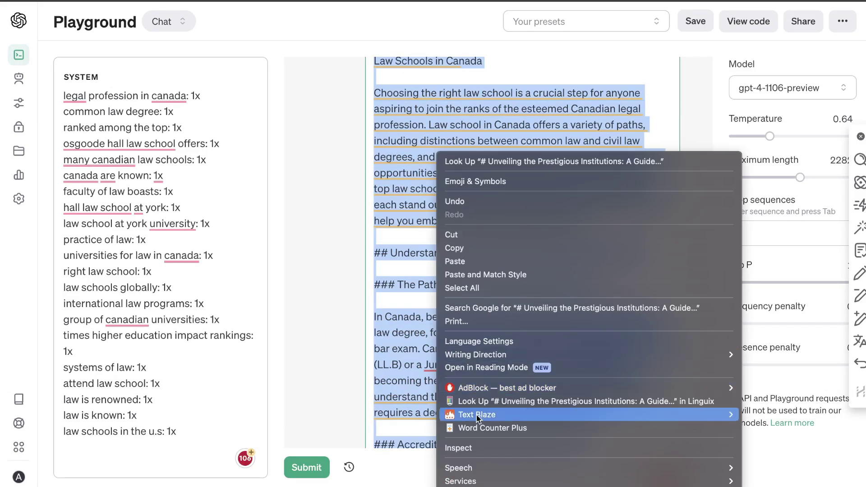
click(475, 429)
click(460, 180)
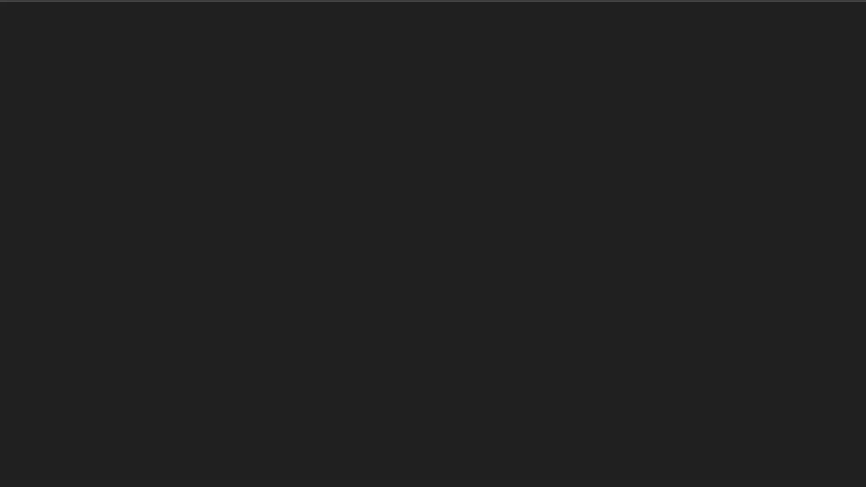
Step: Replace the converter's sample markdown with the pasted article and scroll through the HTML preview
key(Return)
scroll(258, 312, down, 10)
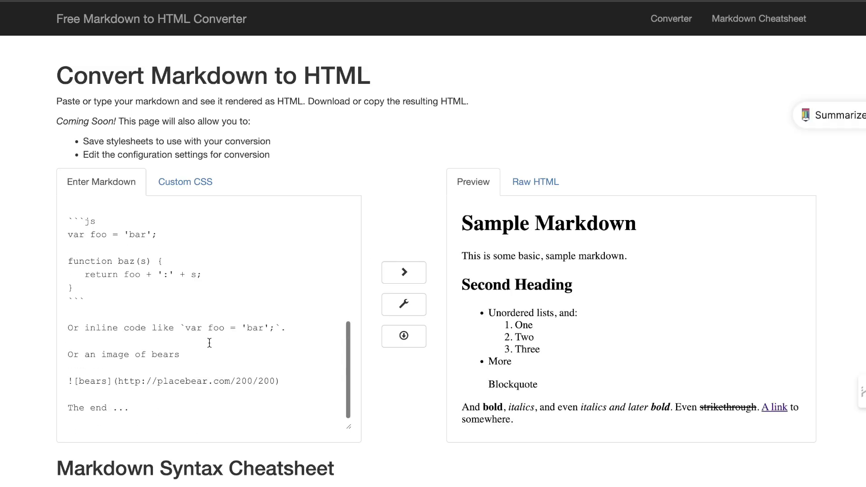
key(super+a)
key(BackSpace)
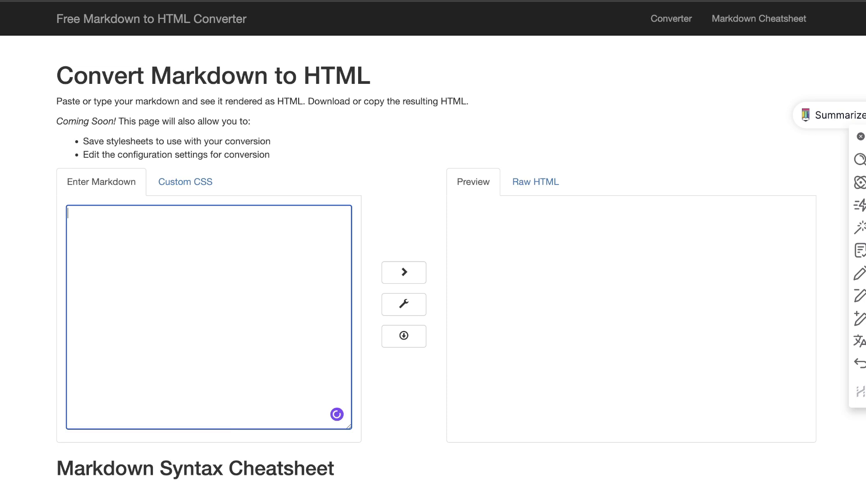
key(super+v)
scroll(564, 260, down, 4)
scroll(570, 259, up, 3)
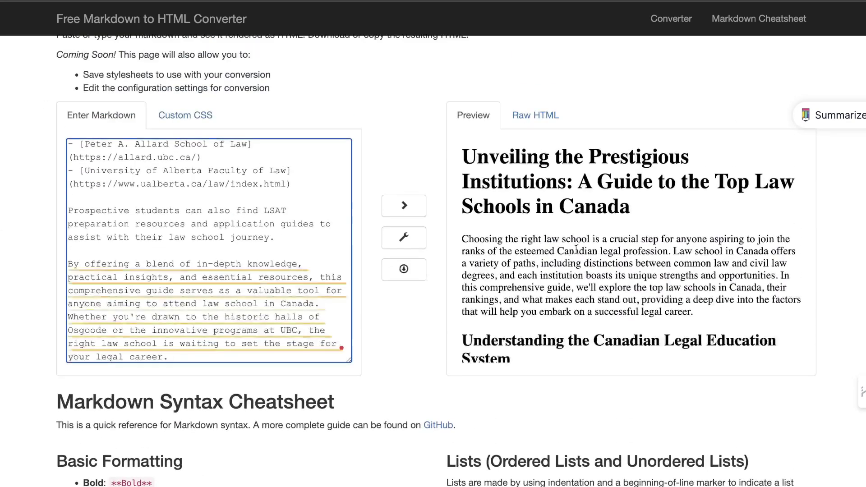
scroll(573, 252, down, 10)
scroll(576, 253, up, 10)
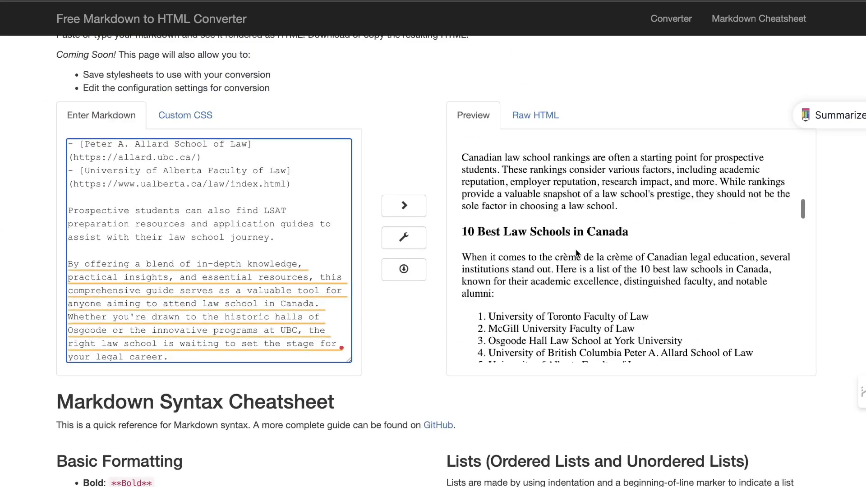
scroll(576, 252, down, 4)
scroll(576, 252, up, 2)
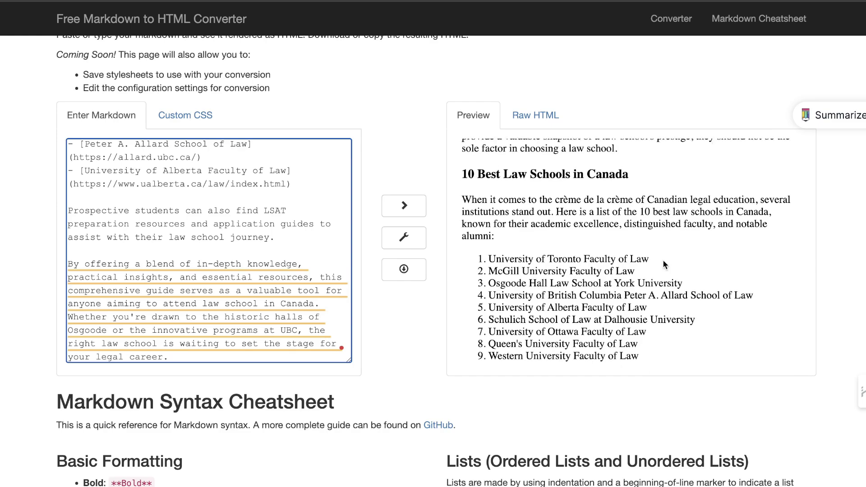
scroll(662, 259, down, 8)
scroll(663, 261, down, 15)
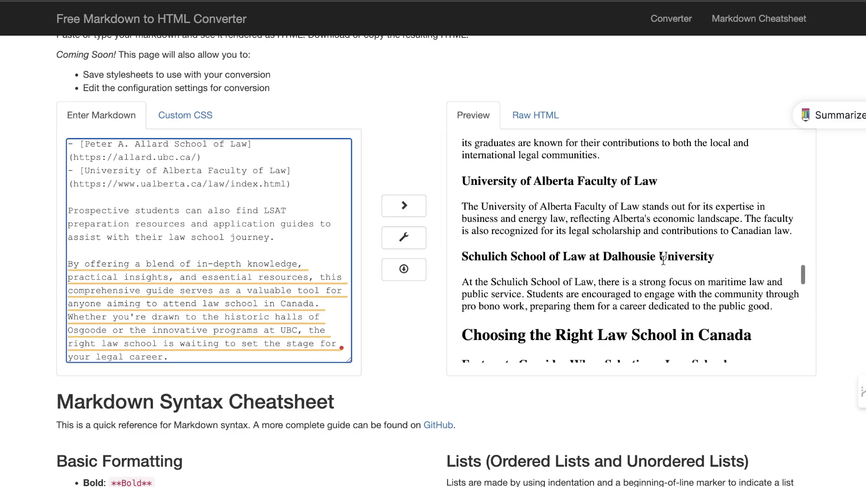
scroll(663, 260, down, 5)
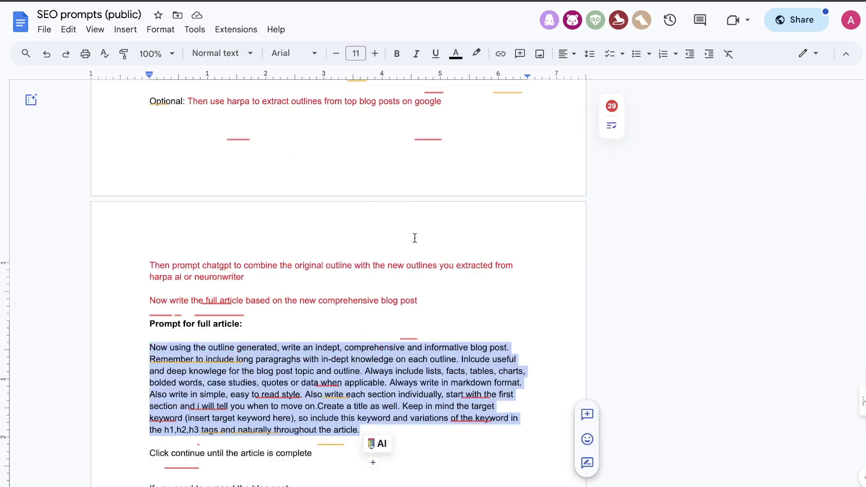
Step: Select the expand-the-blog-post prompt from 'Now' onward, leaving out its model note
scroll(253, 316, down, 4)
triple_click(252, 320)
key(ctrl+c)
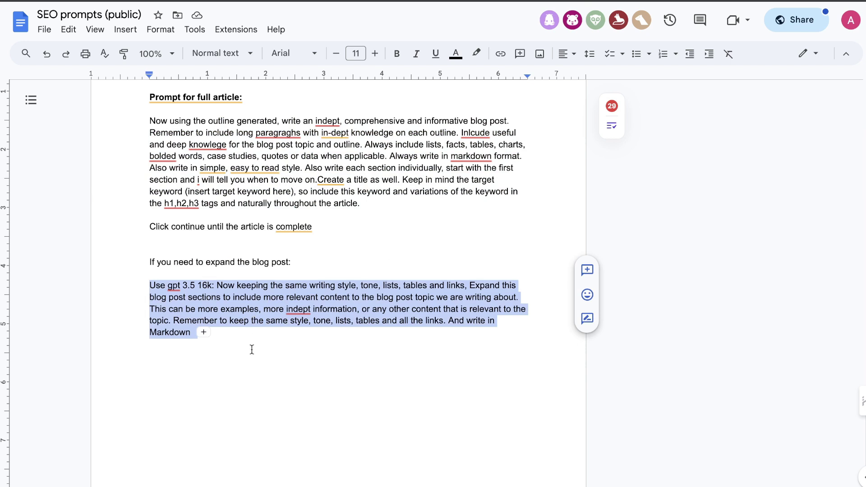
drag(251, 349, 222, 286)
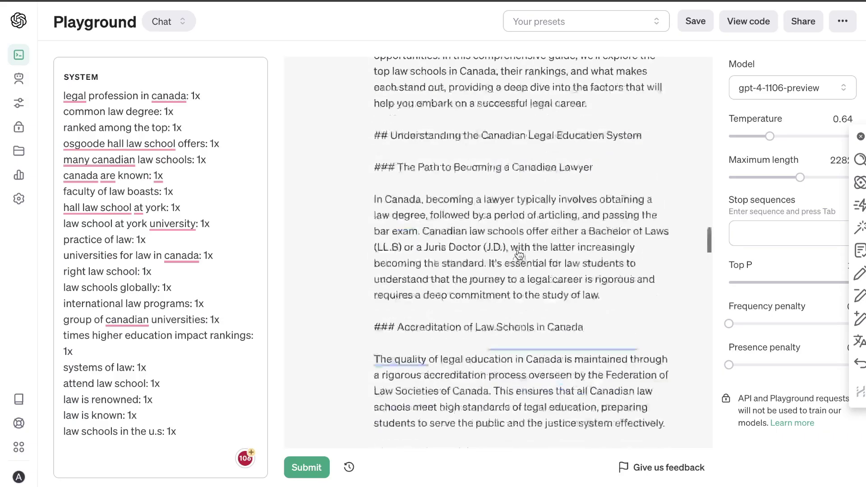
Step: Paste the expansion prompt as a new message and run it on gpt-3.5-turbo-16k with maximum length 5966
click(419, 423)
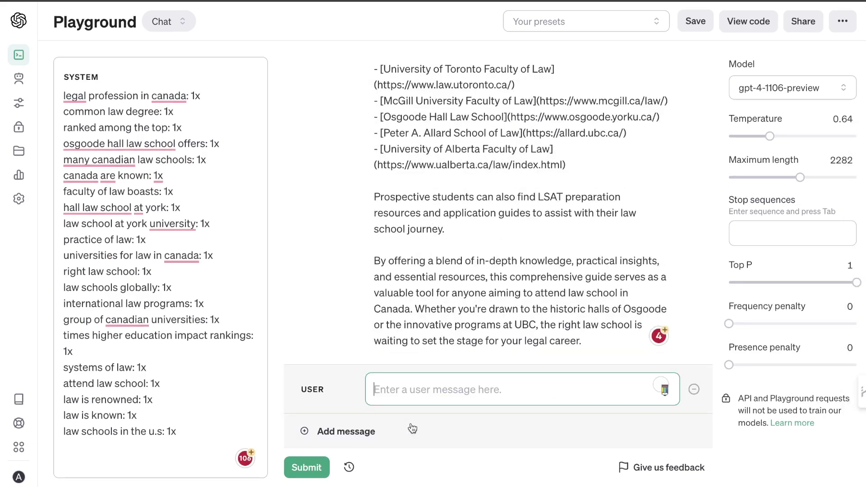
key(ctrl+v)
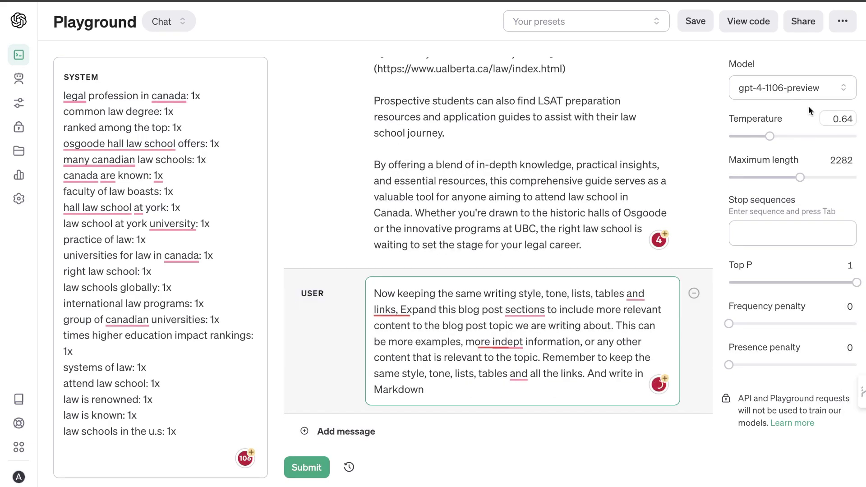
click(798, 88)
click(748, 179)
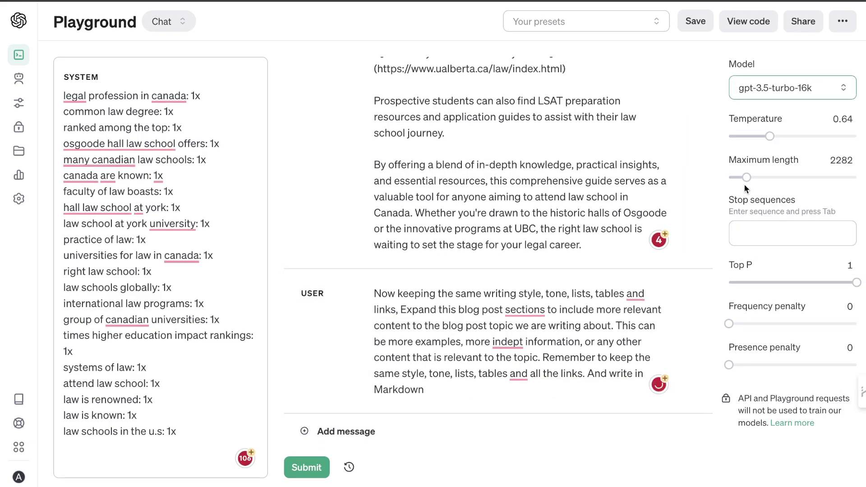
click(777, 177)
click(306, 468)
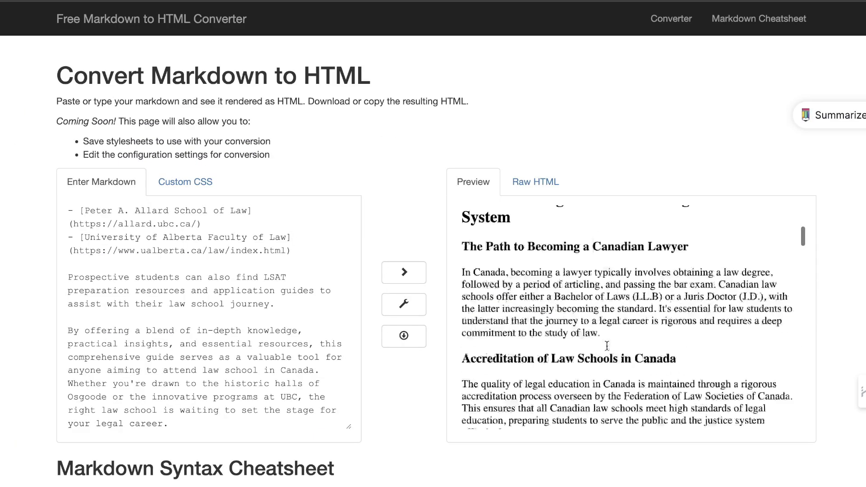
Step: Read the preview's ranking list and school Spotlight sections, then select the expanded Playground reply
scroll(607, 345, up, 4)
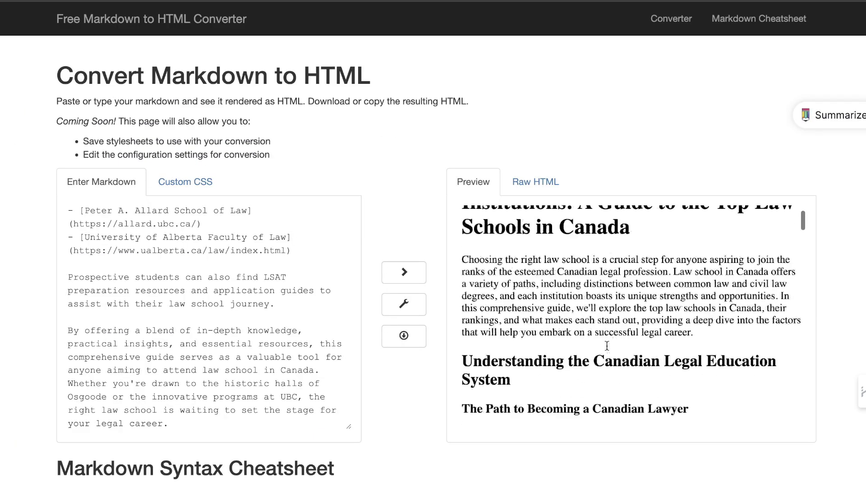
scroll(607, 346, down, 13)
scroll(606, 345, down, 6)
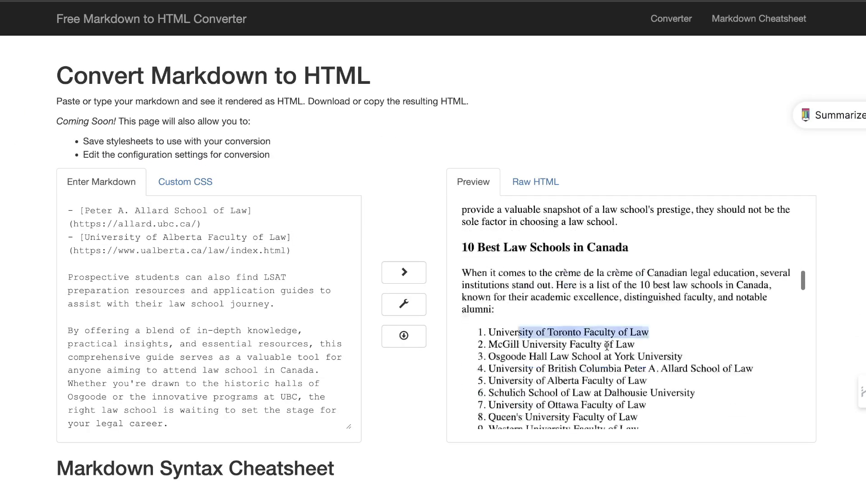
scroll(528, 334, up, 6)
scroll(528, 337, down, 1)
scroll(530, 338, down, 2)
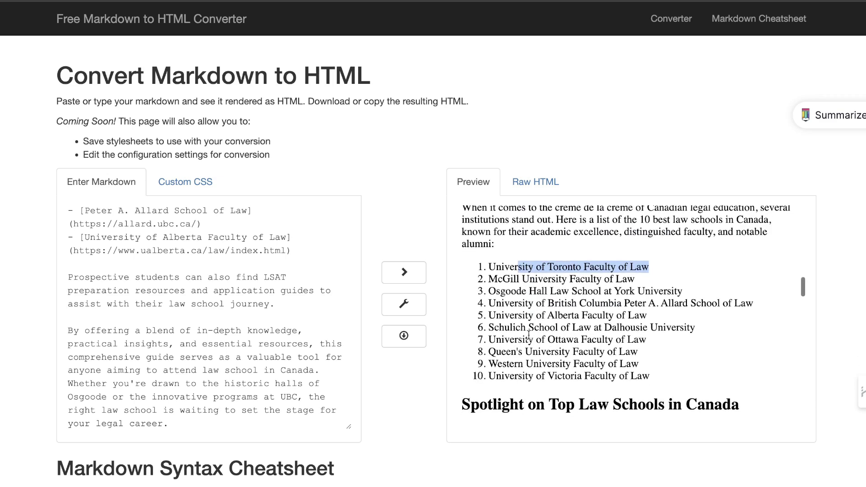
scroll(671, 263, down, 5)
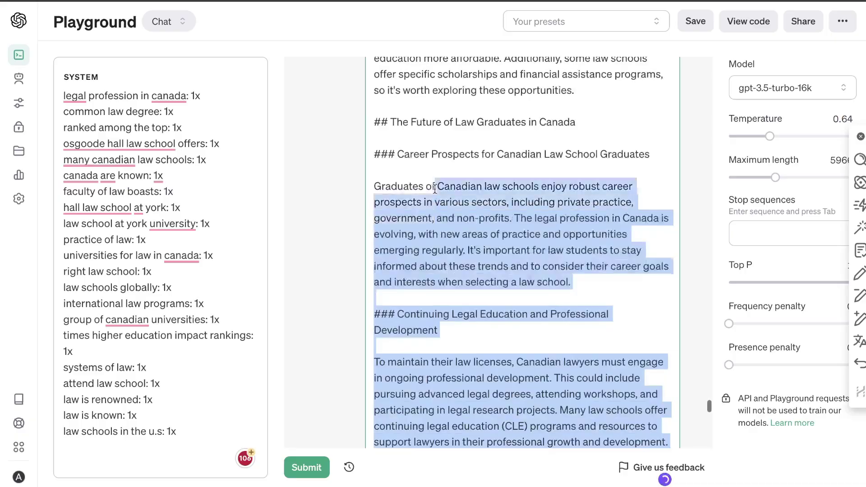
drag(435, 242, 435, 108)
Step: Check the expanded reply's word count with Word Counter Plus
scroll(438, 186, down, 15)
scroll(437, 186, up, 15)
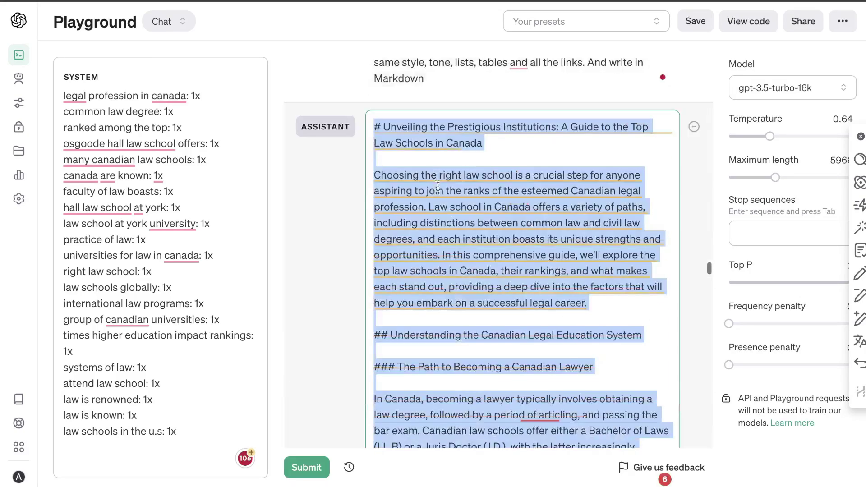
right_click(461, 298)
click(517, 428)
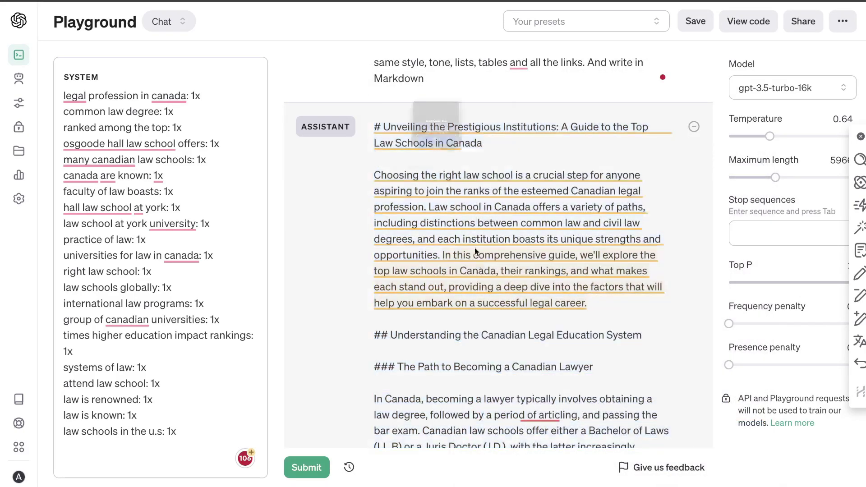
click(454, 188)
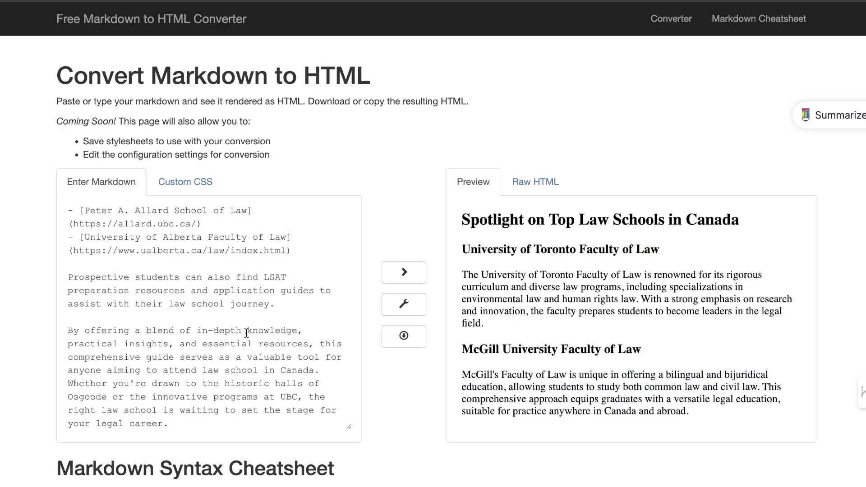
Step: Replace the old markdown in the converter with the expanded article so the preview updates
scroll(246, 333, down, 1)
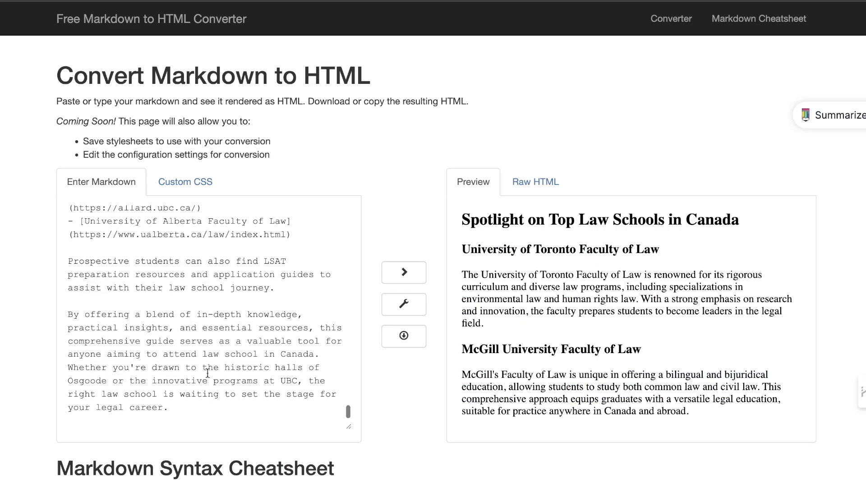
key(ctrl+a)
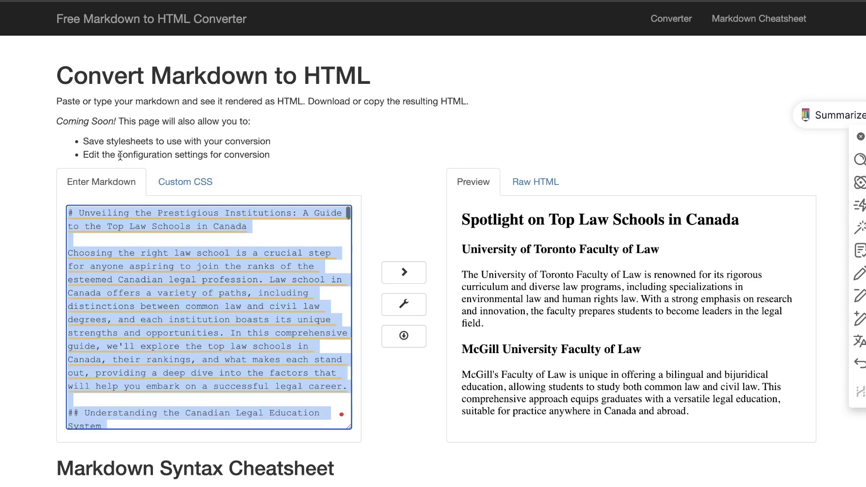
key(BackSpace)
key(ctrl+v)
scroll(578, 243, down, 10)
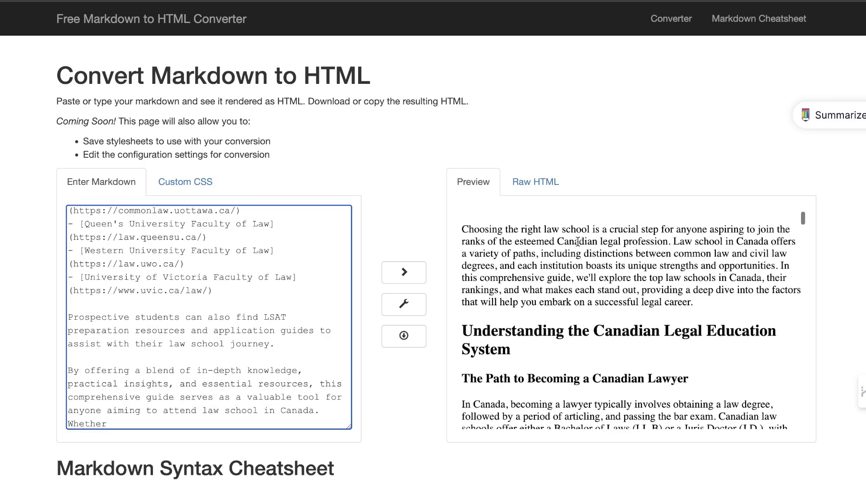
scroll(577, 241, down, 10)
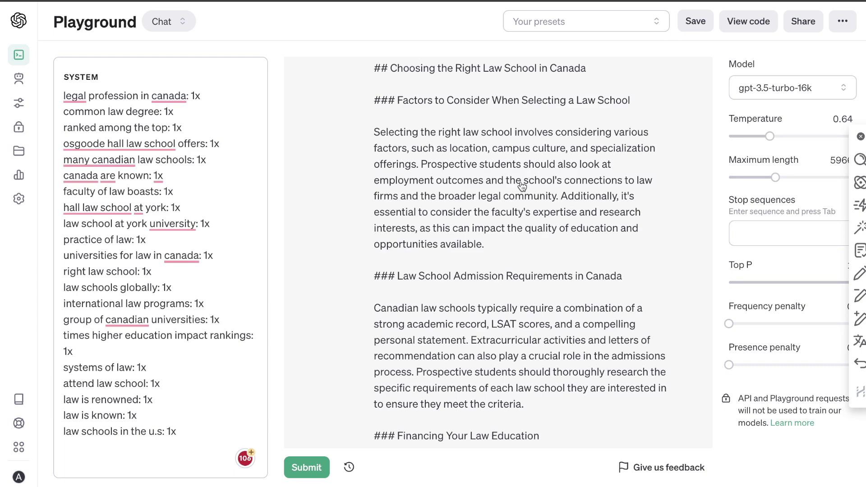
Step: Look over the expanded reply, then select the entire rendered article in the converter preview
scroll(522, 186, up, 5)
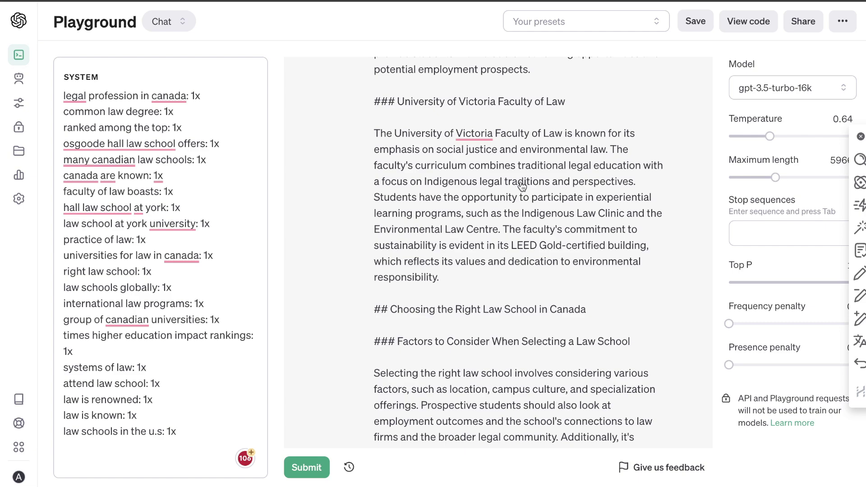
scroll(523, 185, up, 15)
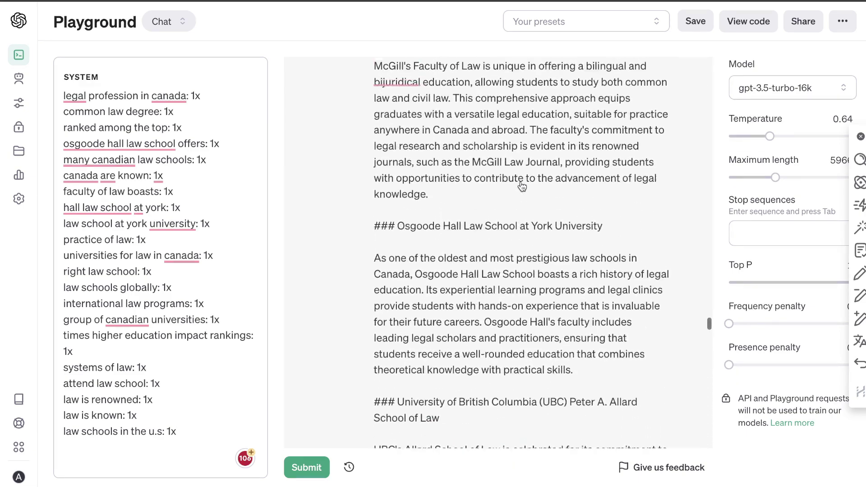
scroll(523, 185, up, 1)
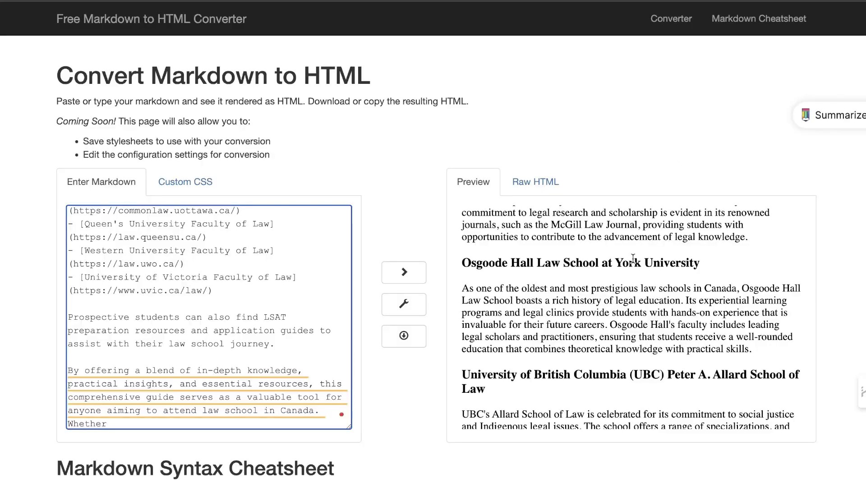
scroll(632, 258, down, 20)
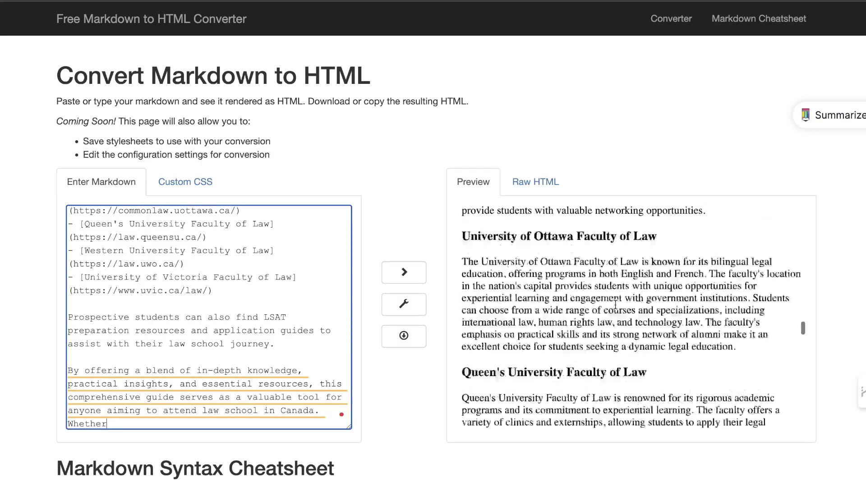
scroll(643, 275, up, 6)
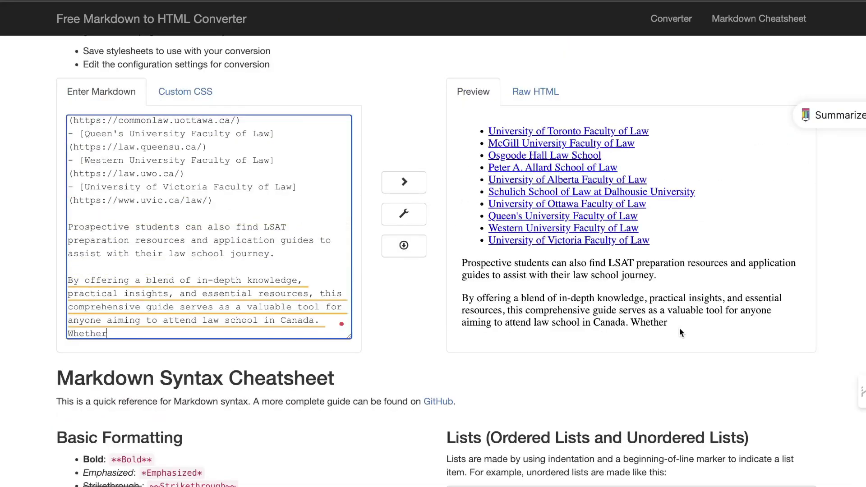
drag(679, 332, 453, 9)
key(super+c)
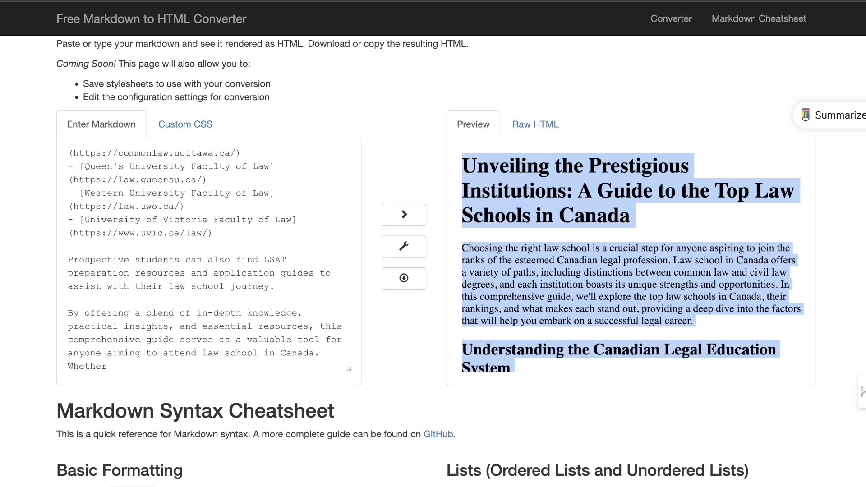
key(super+Tab)
Step: Paste the rendered article into the NeuronWriter editor, scoring 58 at 1799 words, and open the score checklist
click(355, 253)
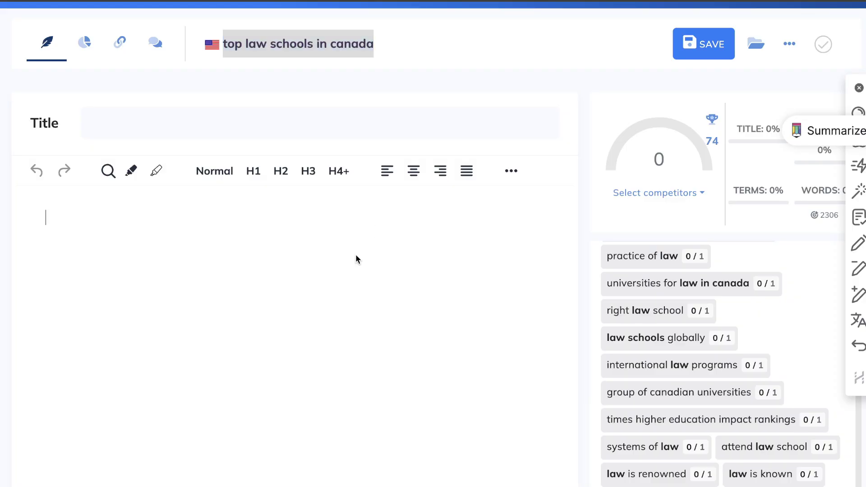
key(super+v)
scroll(356, 255, up, 20)
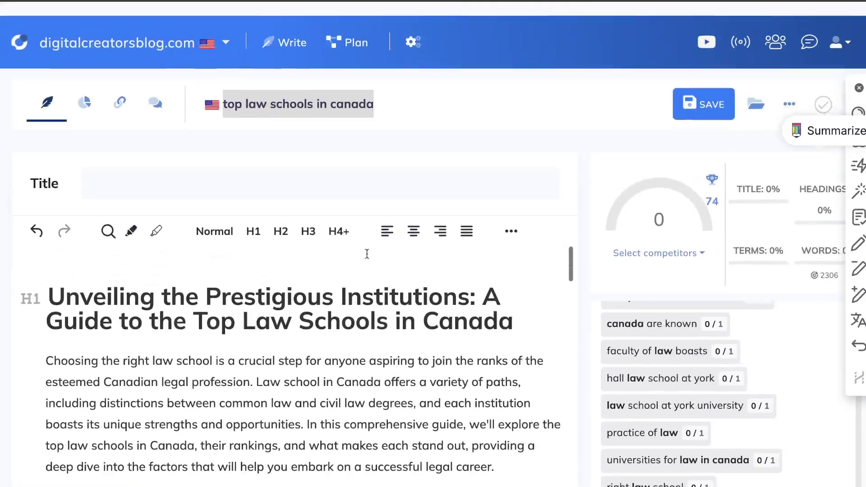
mouse_move(665, 170)
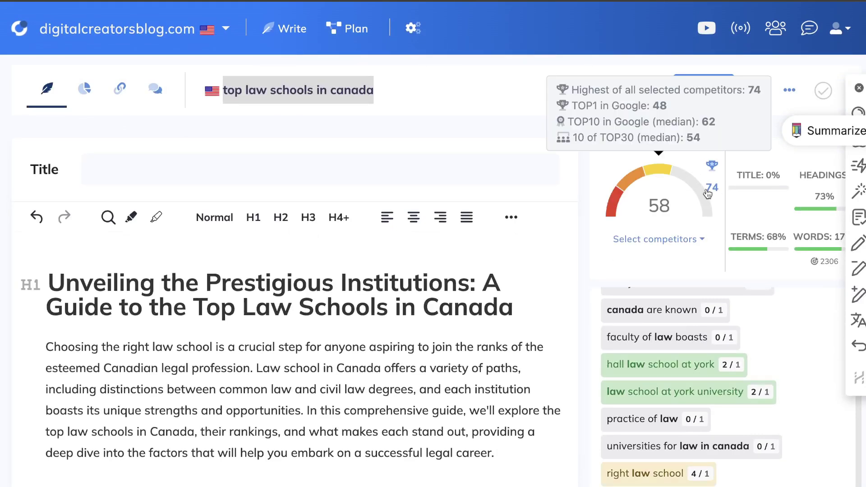
click(668, 193)
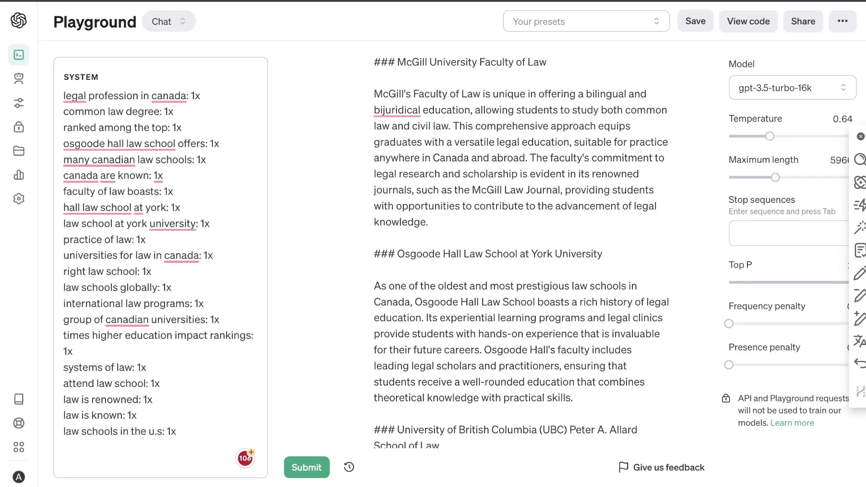
Step: Request an SEO title, meta description and cover-image prompt for the article on gpt-4-1106-preview
scroll(512, 277, down, 10)
scroll(459, 382, down, 5)
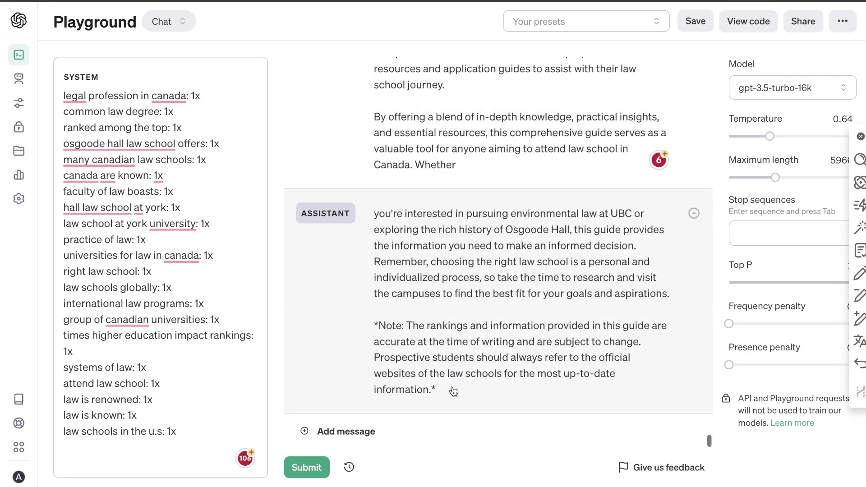
click(346, 431)
text(create)
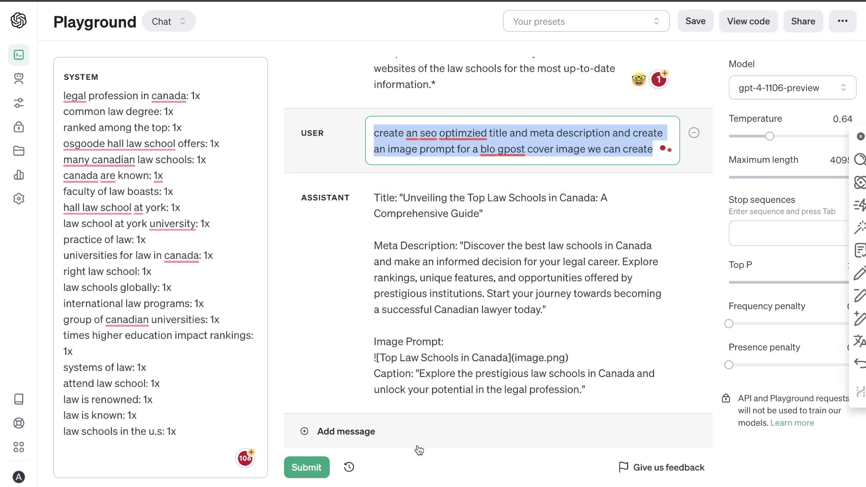
click(418, 431)
text(create an seo optimzied title and meta description and create an image prompt for a blo gpost cover image we can create)
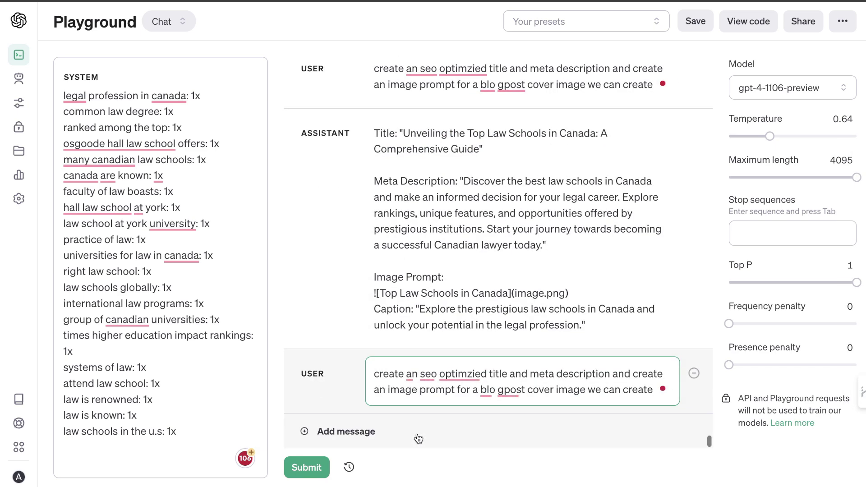
click(305, 467)
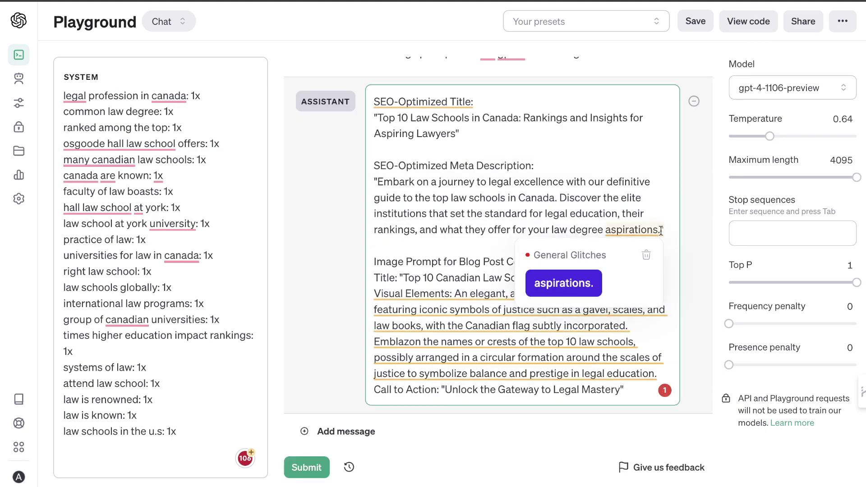
Step: Copy the generated SEO title and meta description
drag(664, 230, 376, 116)
key(ctrl+c)
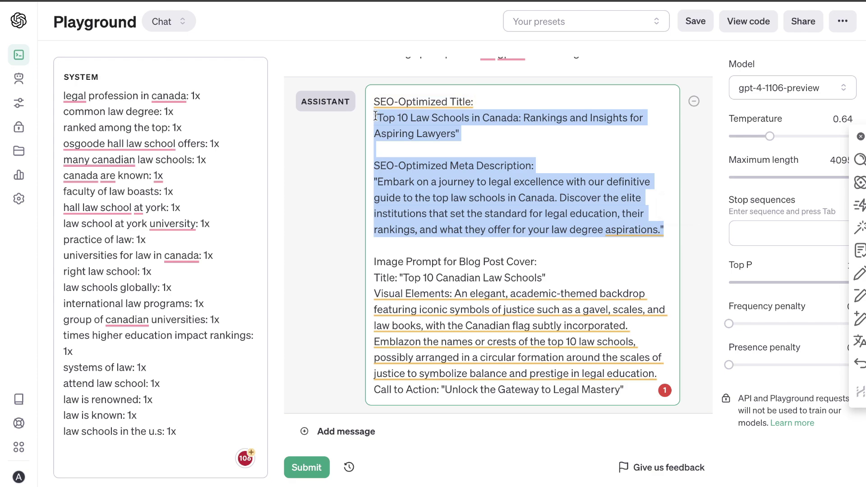
key(ctrl+Tab)
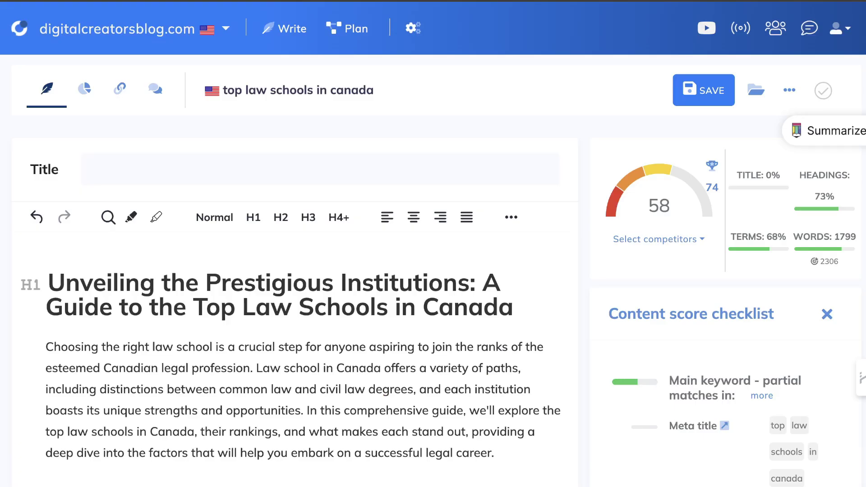
Step: Save the meta title 'Top 10 Law Schools in Canada: Rankings and Insights for Aspiring Lawyers' and its description
click(326, 149)
key(ctrl+v)
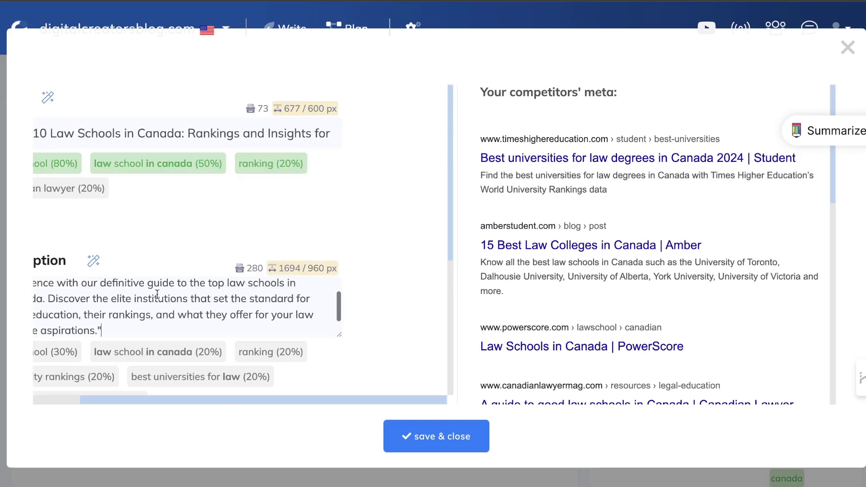
scroll(212, 299, up, 3)
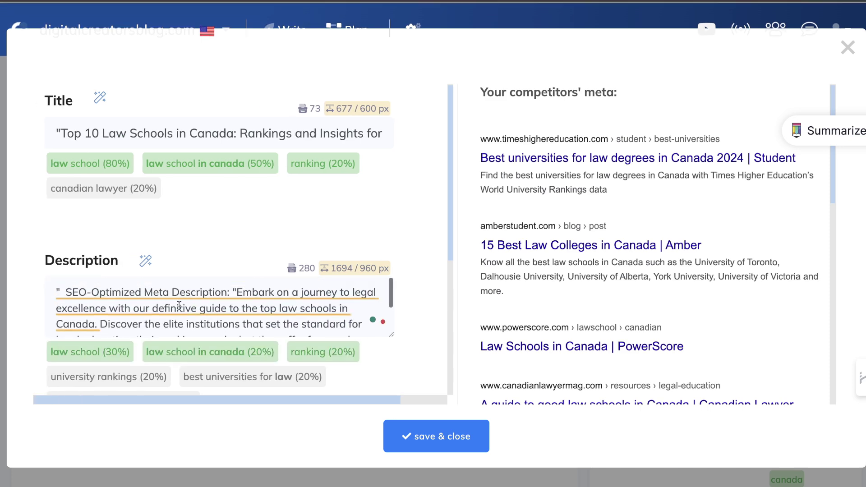
click(436, 434)
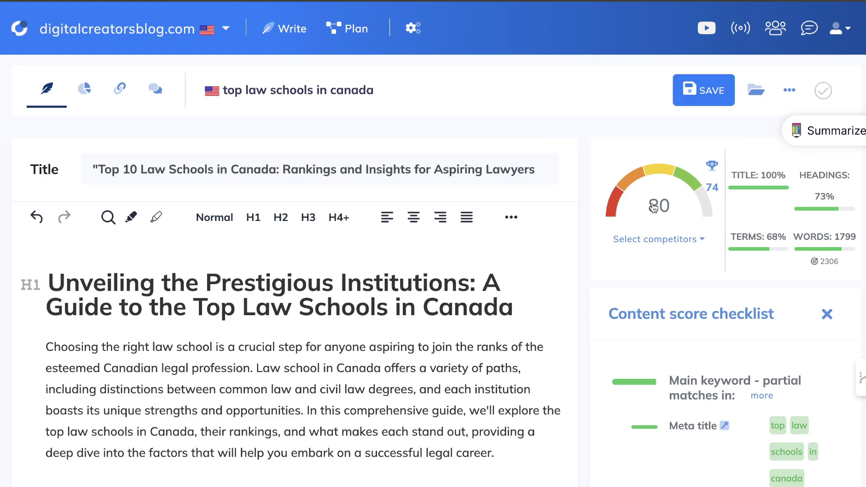
scroll(654, 206, down, 3)
scroll(653, 207, up, 4)
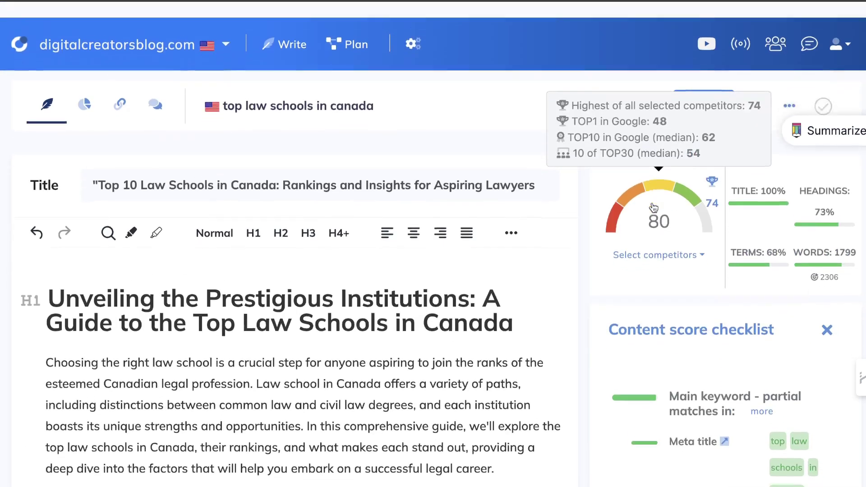
scroll(654, 206, down, 1)
Step: Reopen the meta title and description to confirm them, then save and close, reaching score 80
click(371, 129)
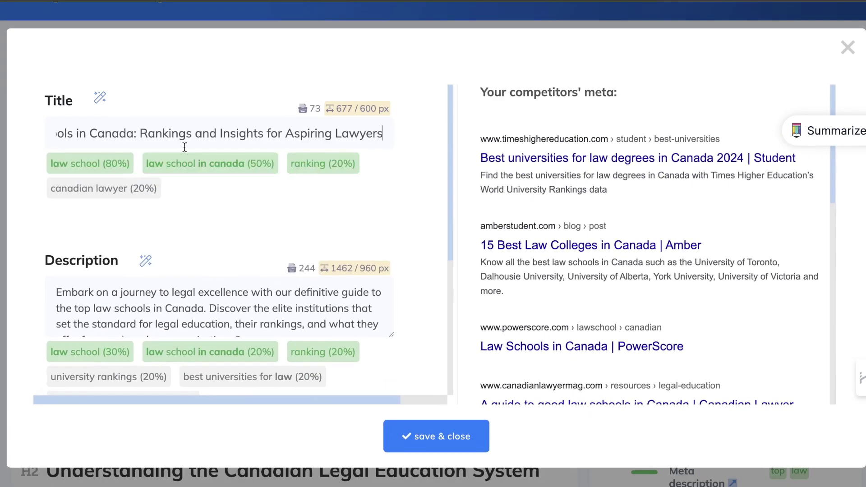
click(433, 431)
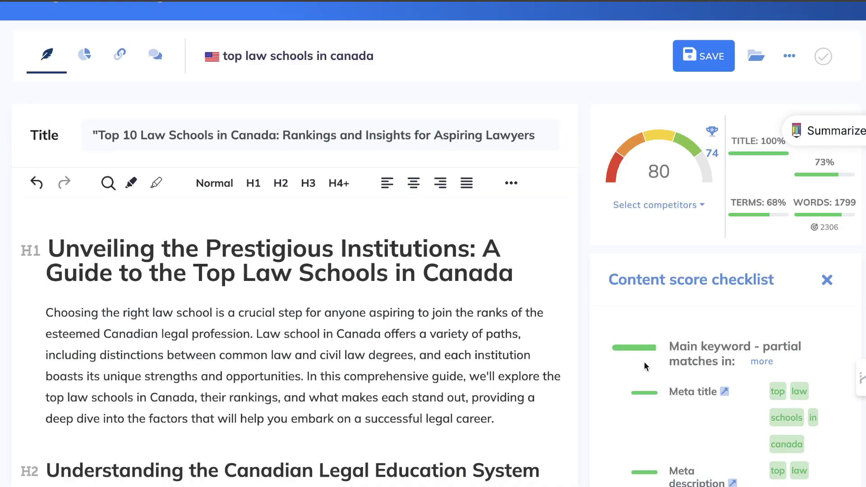
scroll(644, 362, down, 2)
scroll(772, 152, up, 3)
Step: Append the 'best law schools in canada' heading term to the H1
scroll(826, 203, down, 10)
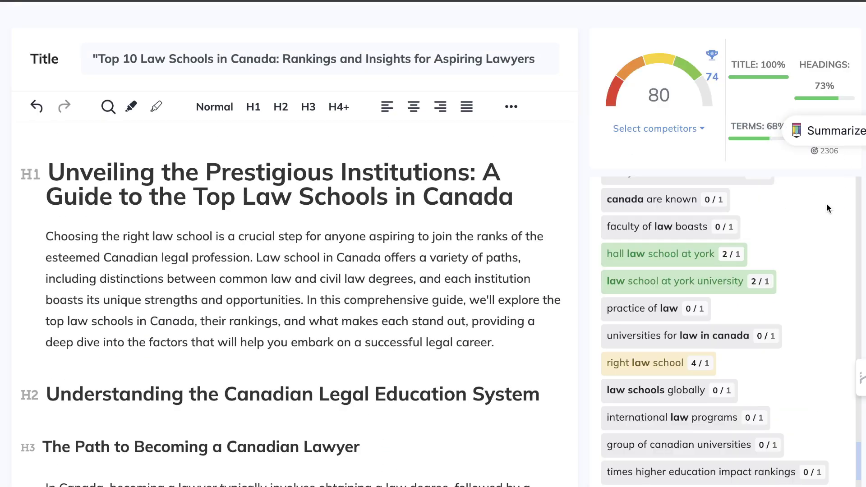
scroll(775, 261, up, 5)
scroll(775, 261, up, 6)
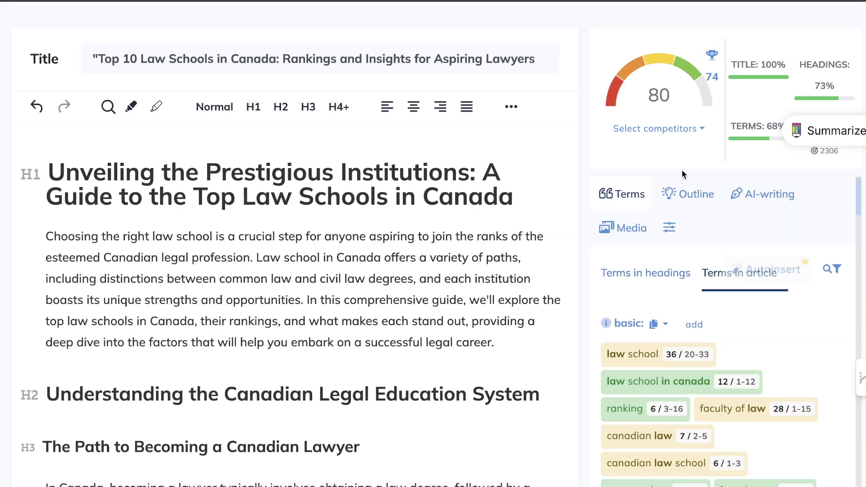
scroll(618, 172, up, 1)
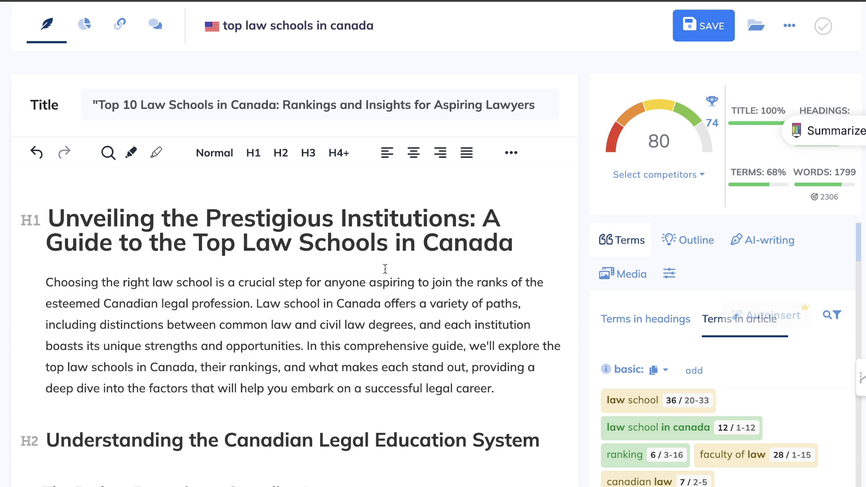
scroll(524, 366, down, 3)
scroll(676, 365, down, 2)
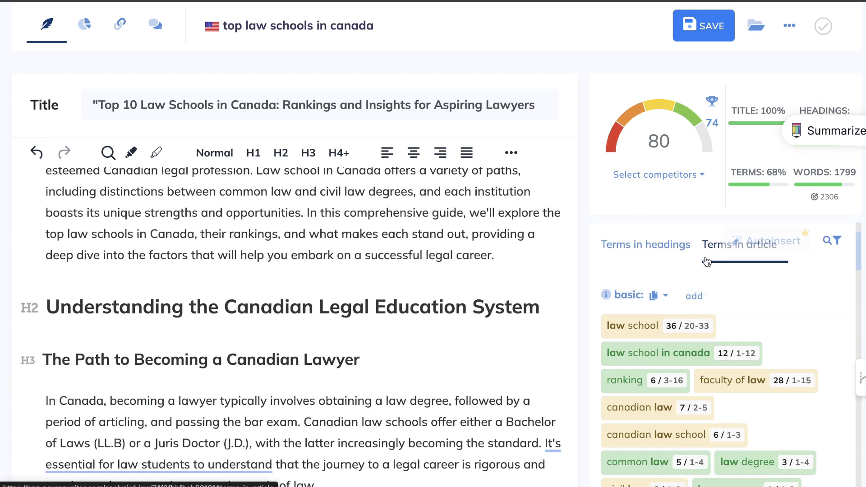
click(674, 246)
scroll(479, 259, up, 3)
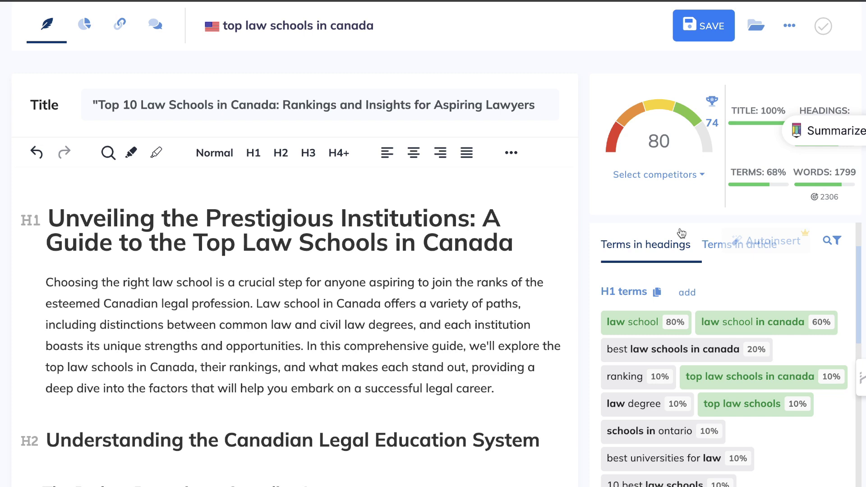
click(672, 350)
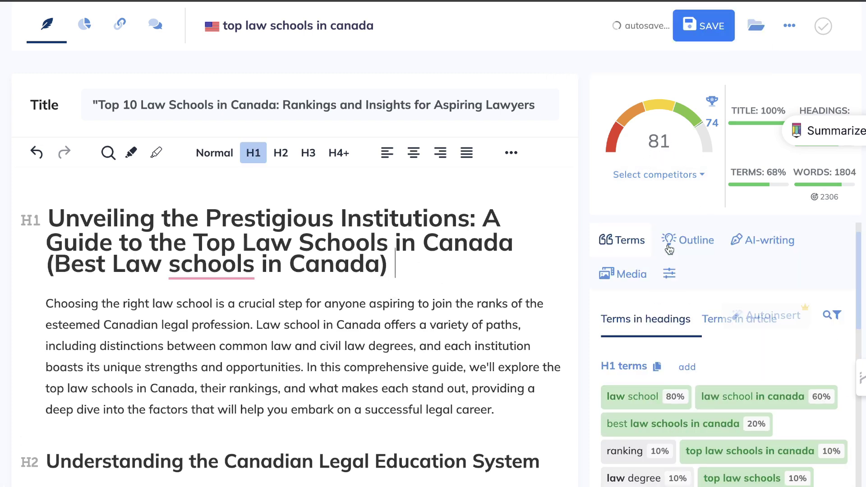
Step: Check the raised score of 81, then place the cursor in the Playground assistant reply
scroll(478, 231, down, 4)
scroll(478, 231, down, 5)
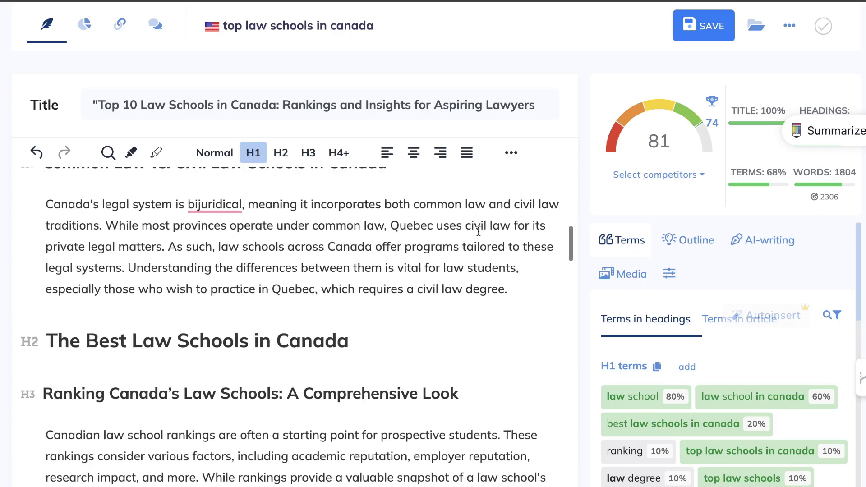
scroll(478, 231, up, 10)
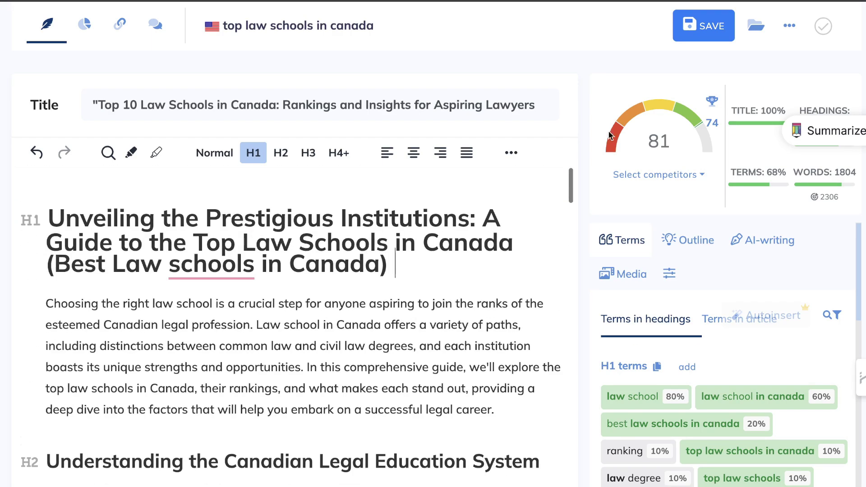
mouse_move(664, 108)
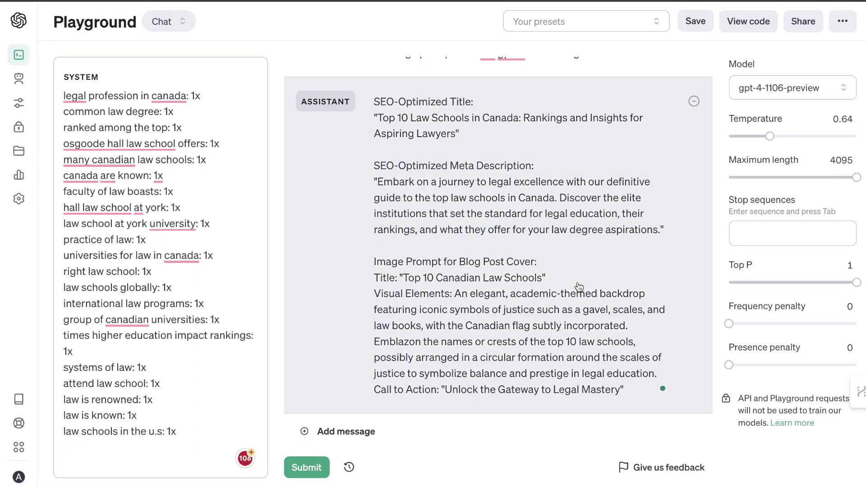
click(579, 287)
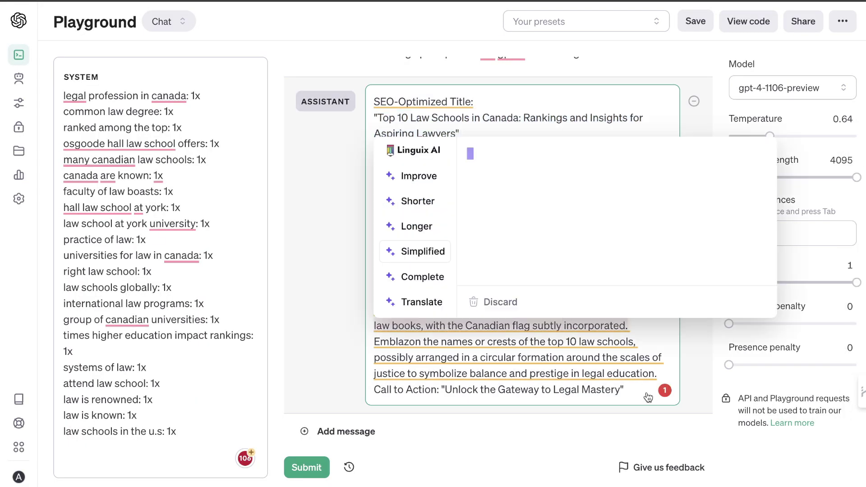
Step: Select the Visual Elements cover-image description and open ChatGPT in a new tab via 'ch'
drag(627, 390, 457, 294)
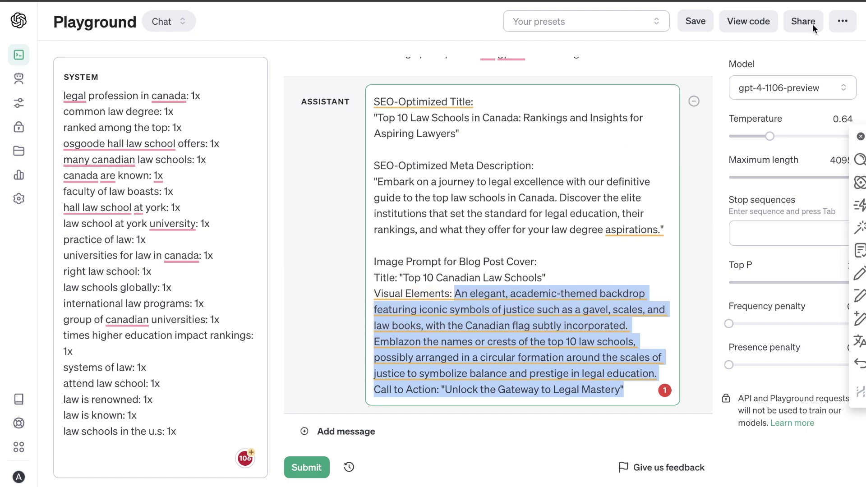
key(ctrl+t)
text(ch)
key(Return)
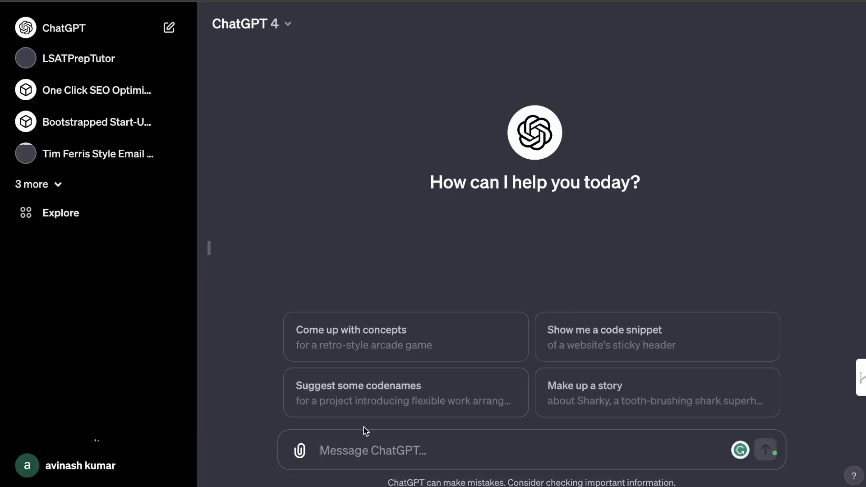
Step: Paste the cover prompt into ChatGPT, generate the justice-themed image and download it
key(ctrl+v)
key(Return)
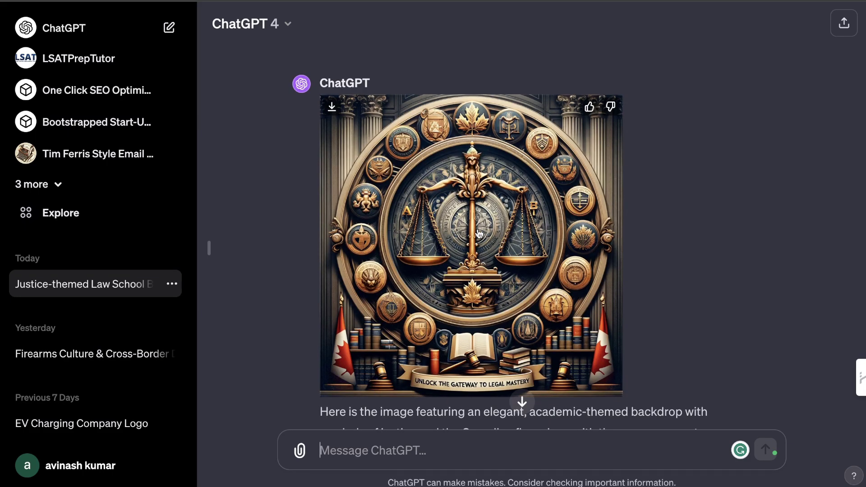
click(494, 238)
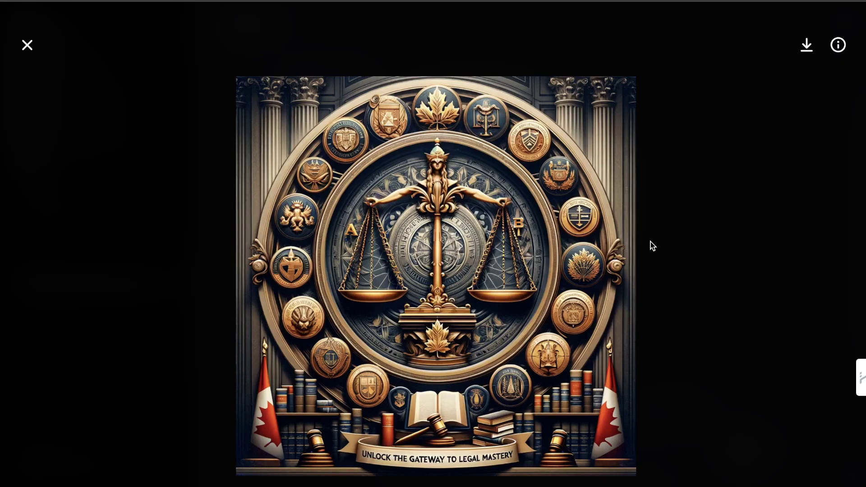
click(807, 48)
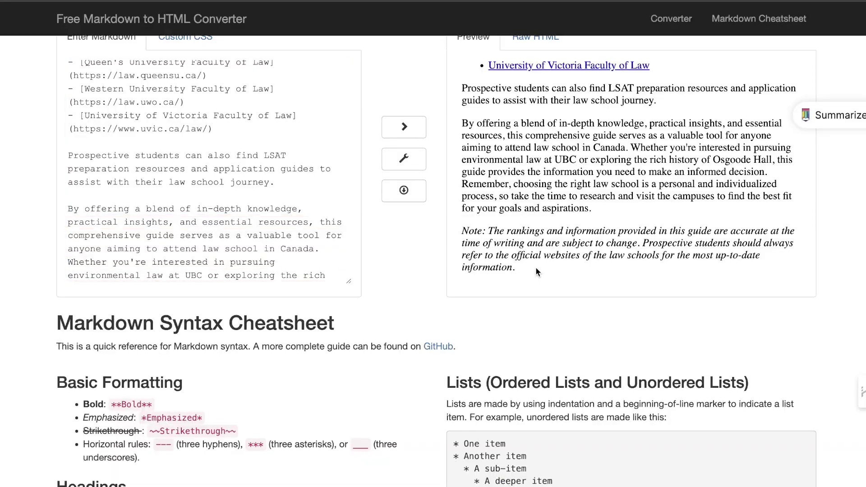
Step: Select and copy the whole converted article preview text
scroll(535, 267, down, 10)
drag(535, 267, 480, 23)
right_click(495, 108)
click(501, 135)
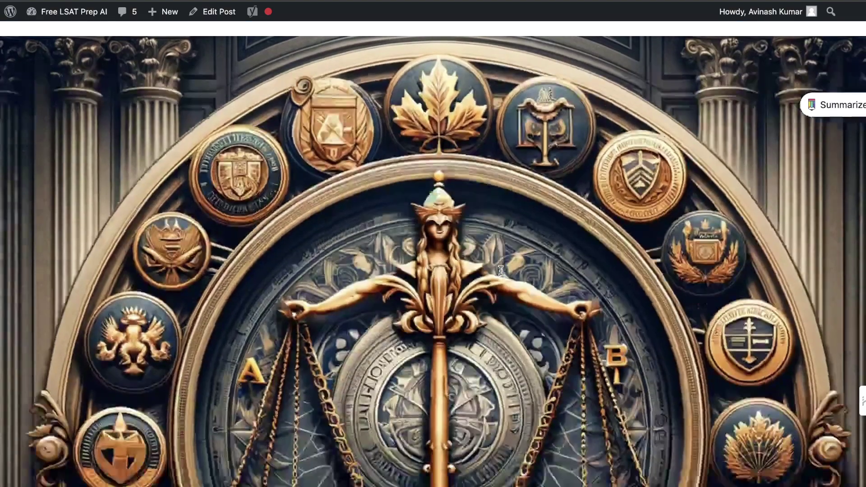
scroll(500, 269, up, 3)
scroll(492, 266, down, 10)
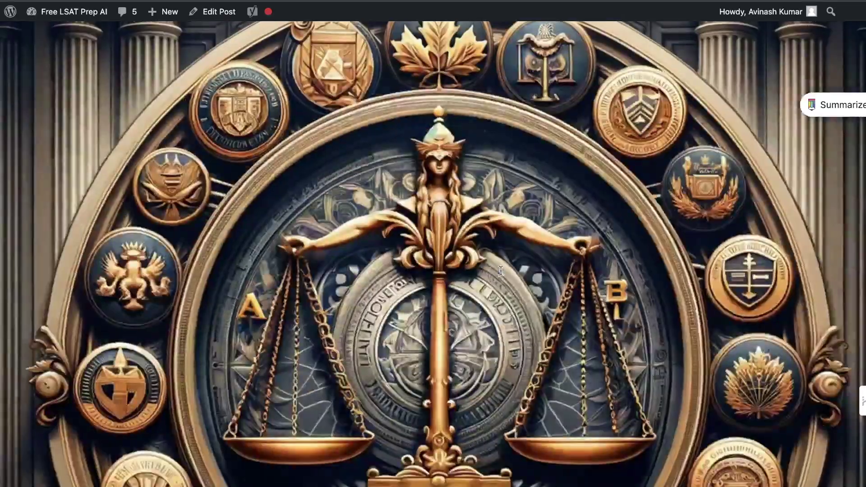
scroll(486, 261, down, 10)
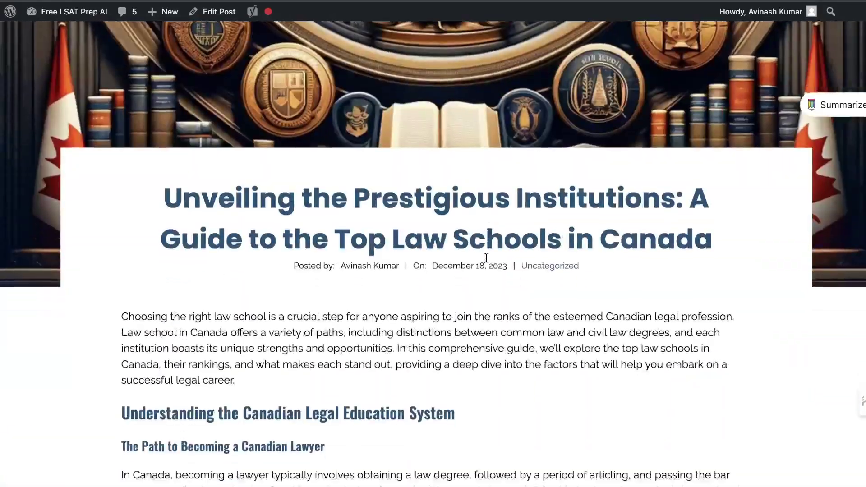
scroll(486, 262, down, 10)
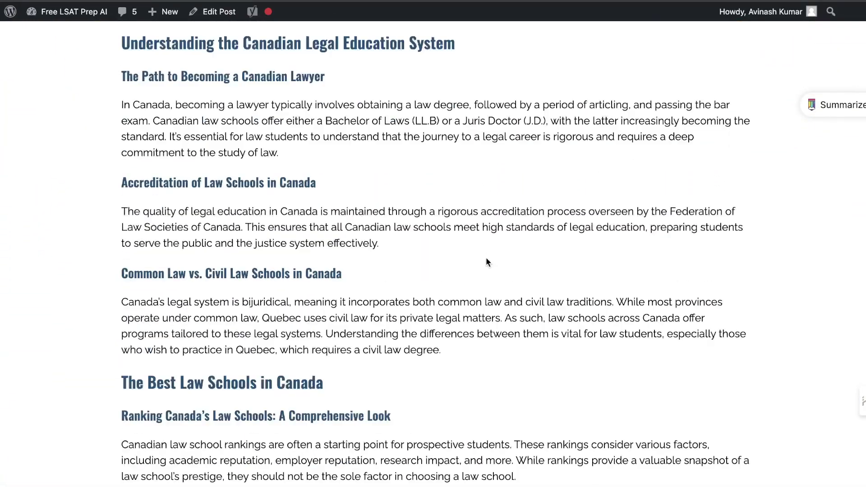
scroll(485, 258, down, 5)
scroll(433, 225, up, 15)
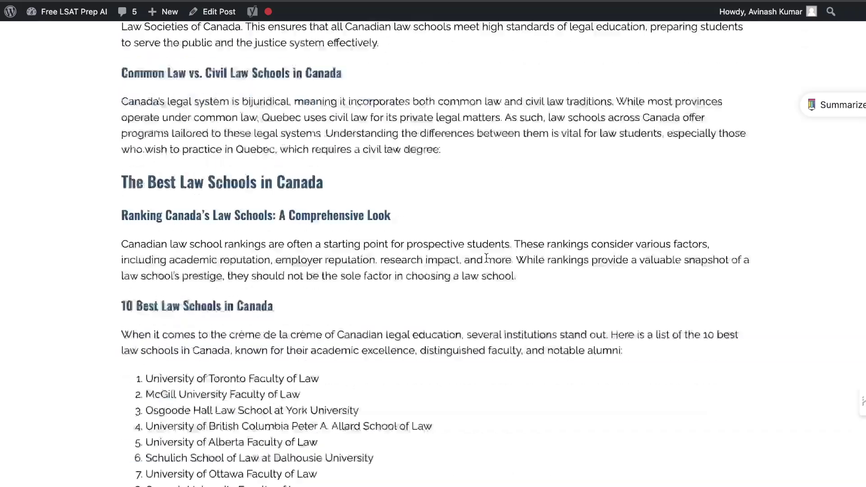
scroll(402, 212, down, 15)
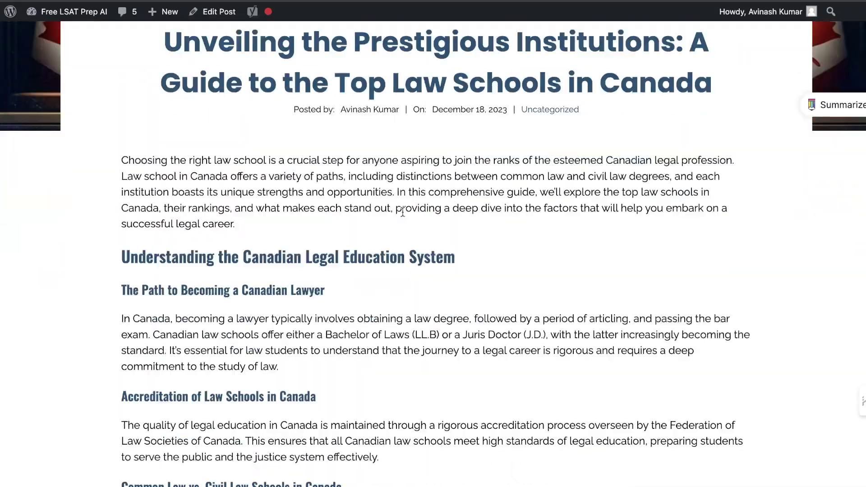
scroll(404, 216, down, 15)
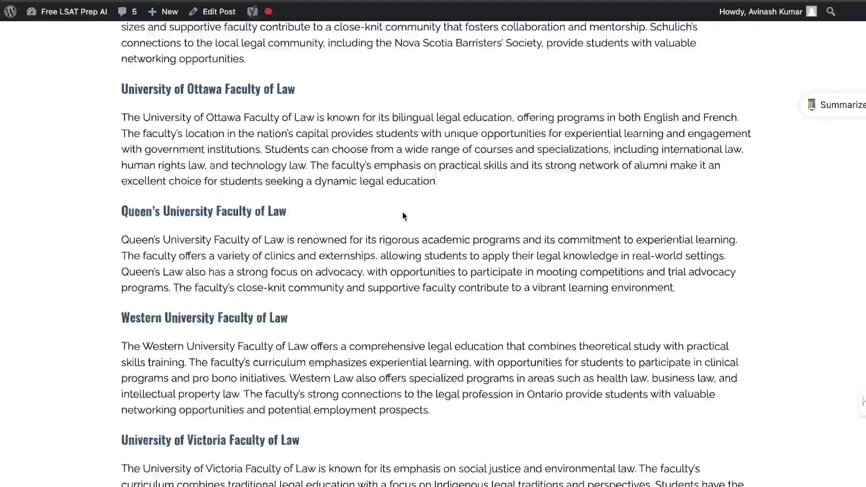
scroll(402, 212, down, 15)
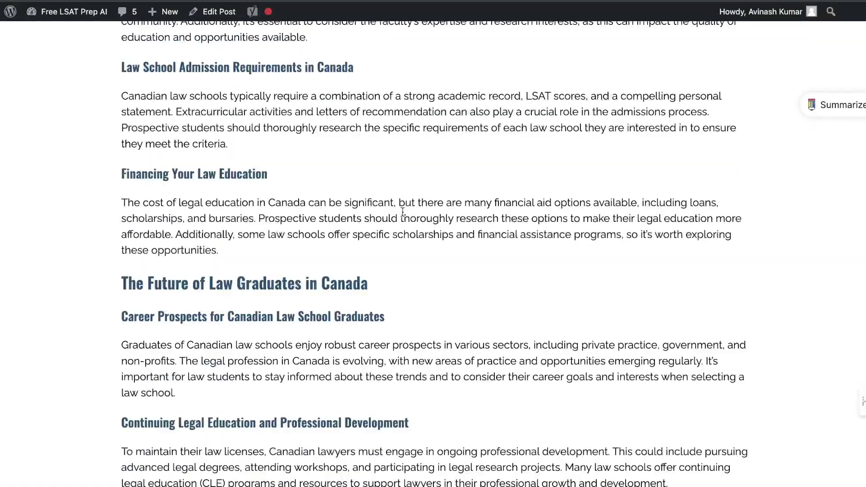
scroll(404, 211, down, 5)
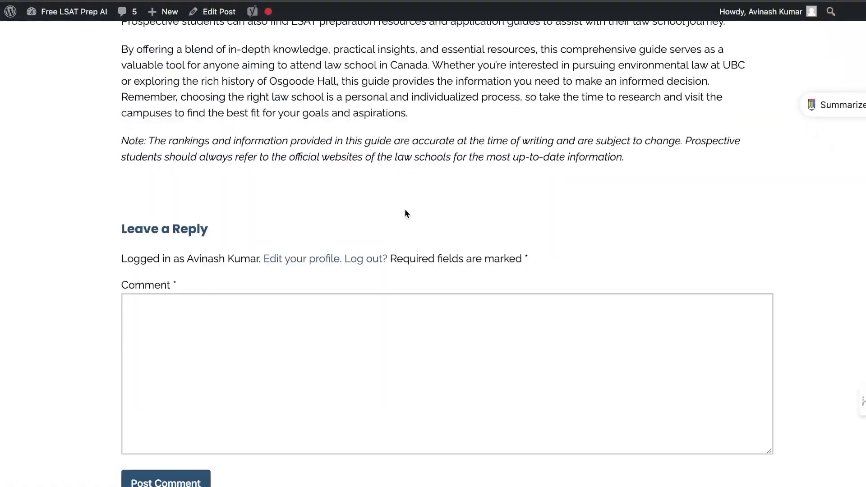
scroll(405, 210, up, 20)
scroll(405, 210, up, 20)
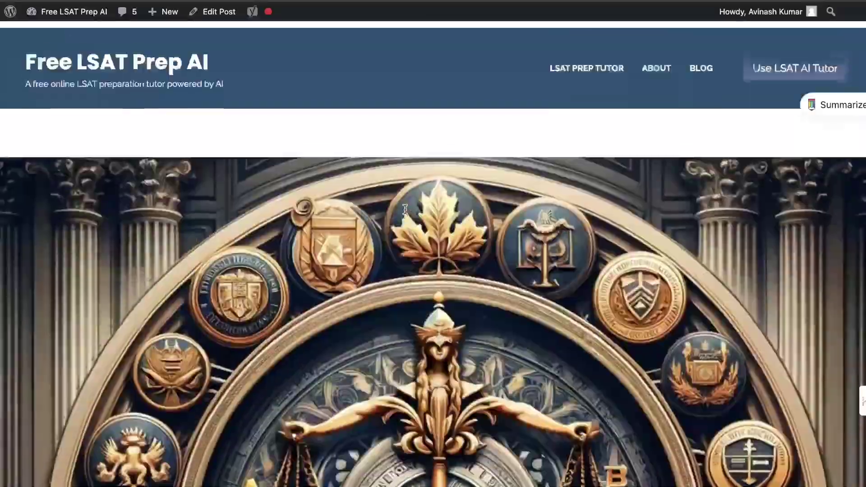
scroll(405, 210, down, 10)
scroll(405, 212, down, 2)
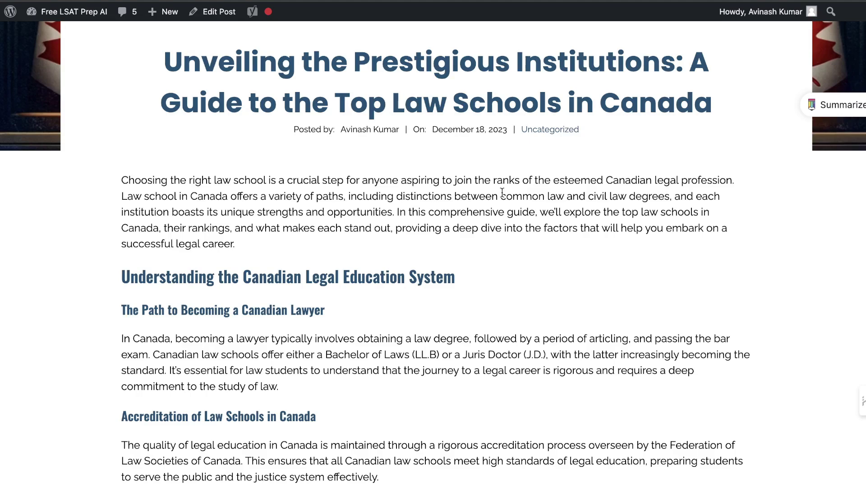
scroll(508, 191, down, 10)
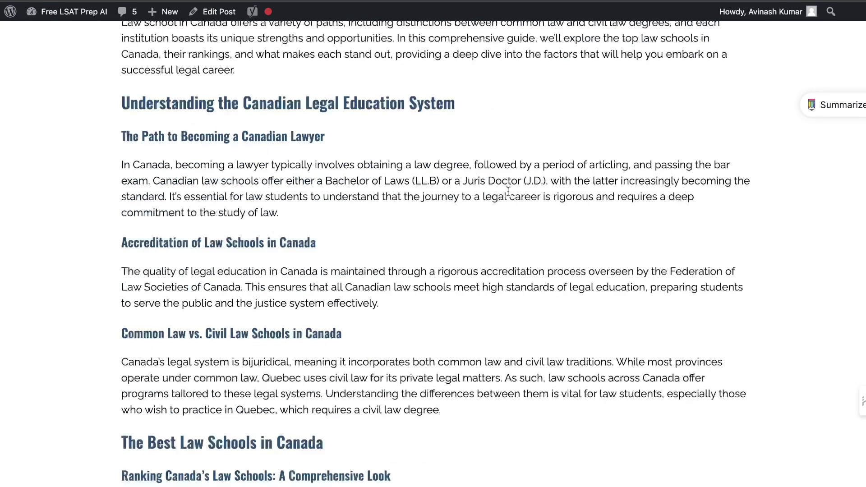
scroll(508, 194, down, 8)
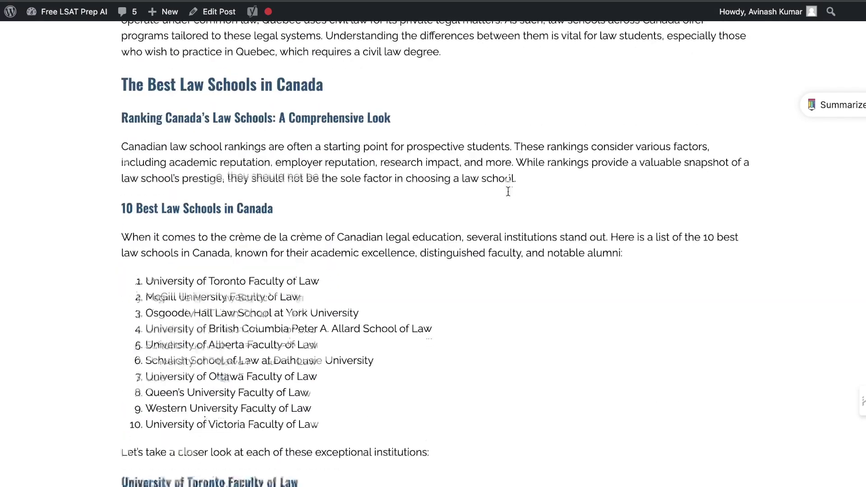